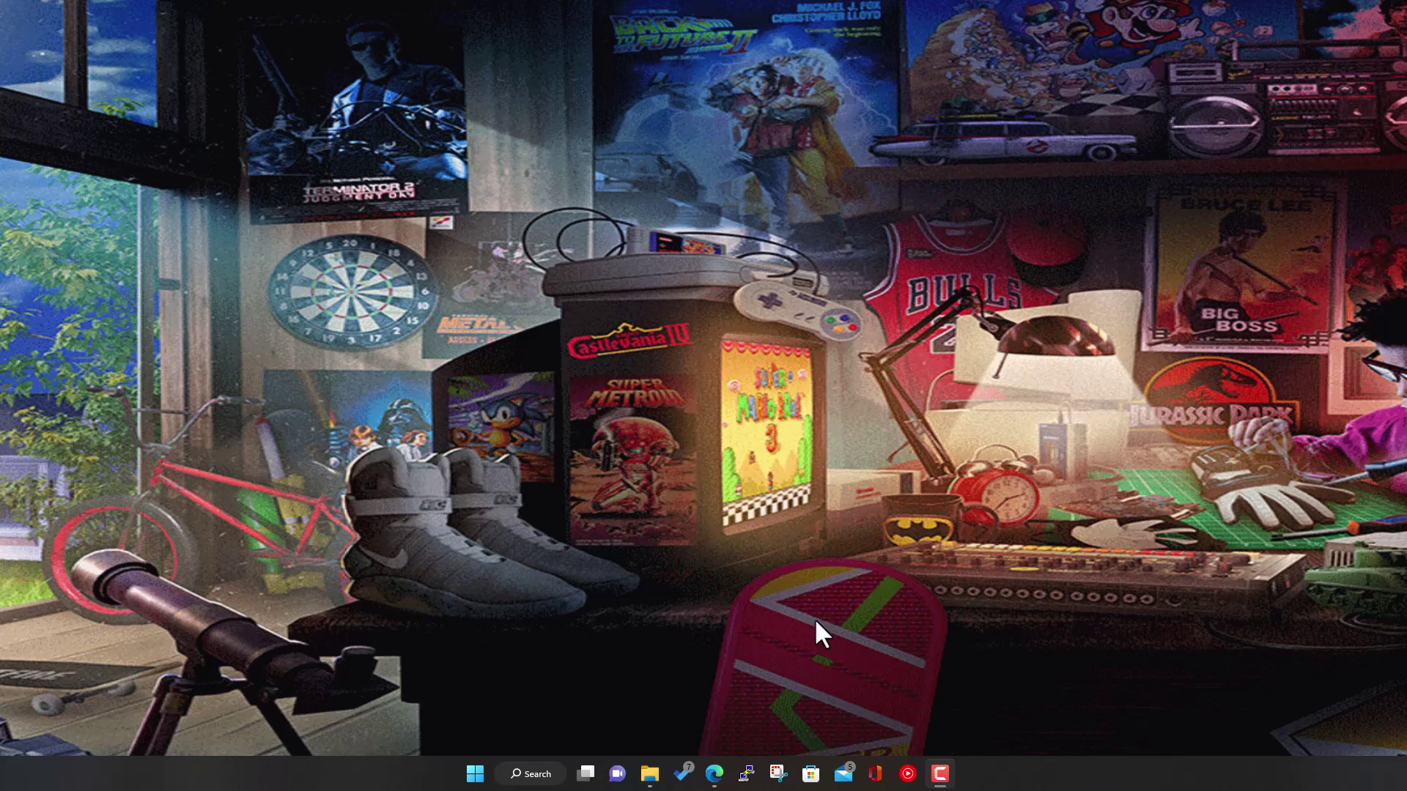
Step: Open the emulators folder inside CoinOPS Collections in File Explorer and select the Dolphin-x64 folder
click(650, 774)
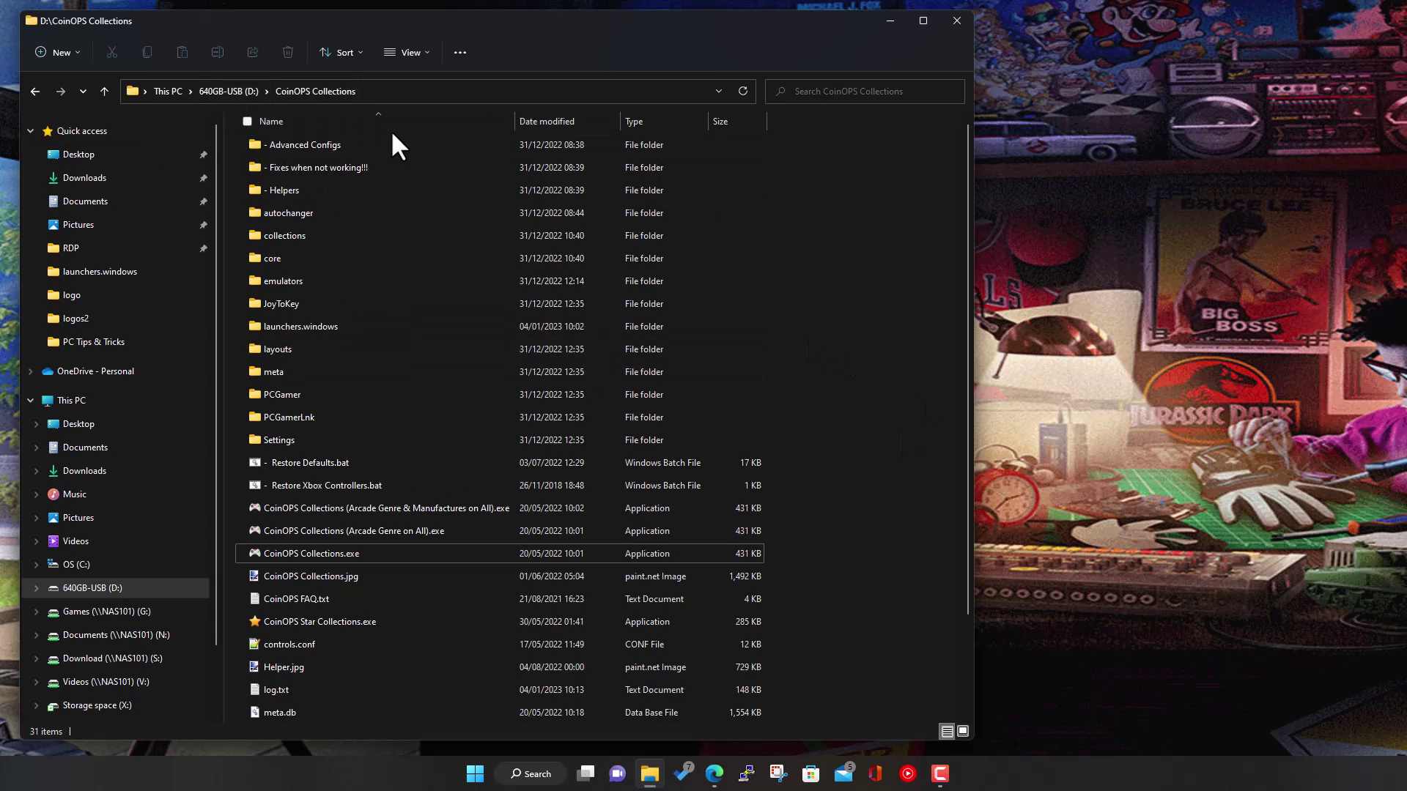
double_click(295, 275)
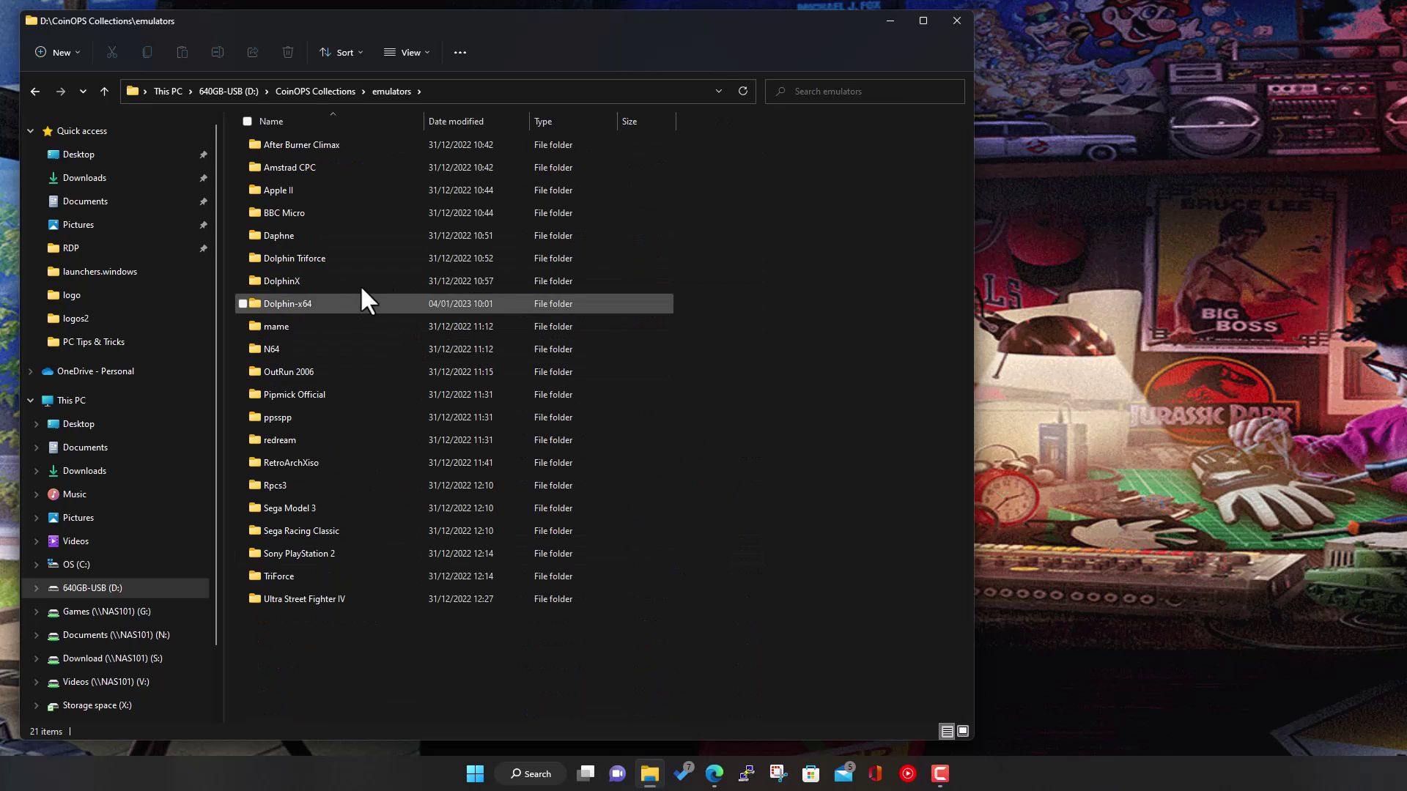
click(300, 303)
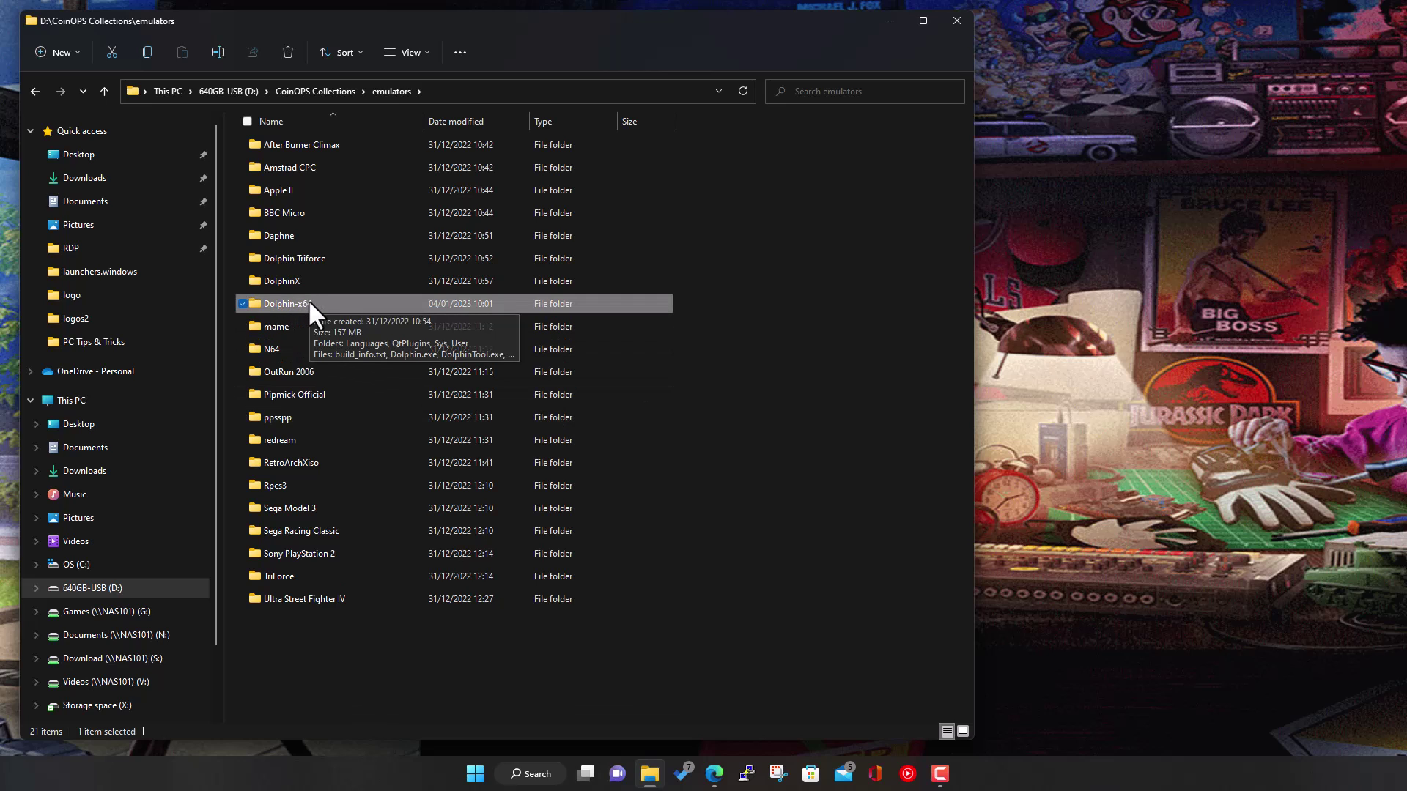
Step: Switch to Microsoft Edge, open the Dolphin Emulator download page and review its beta and development versions
mouse_move(713, 779)
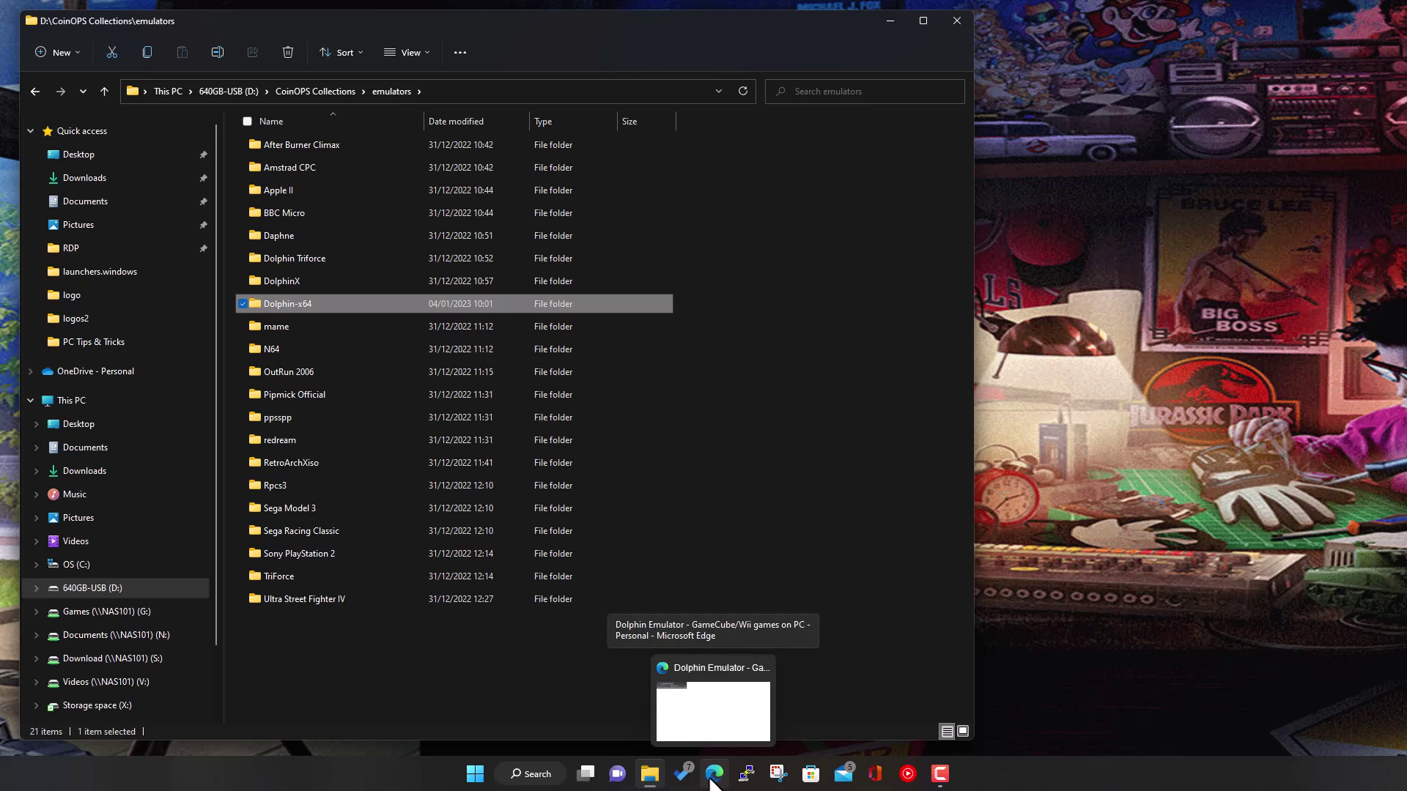
click(713, 780)
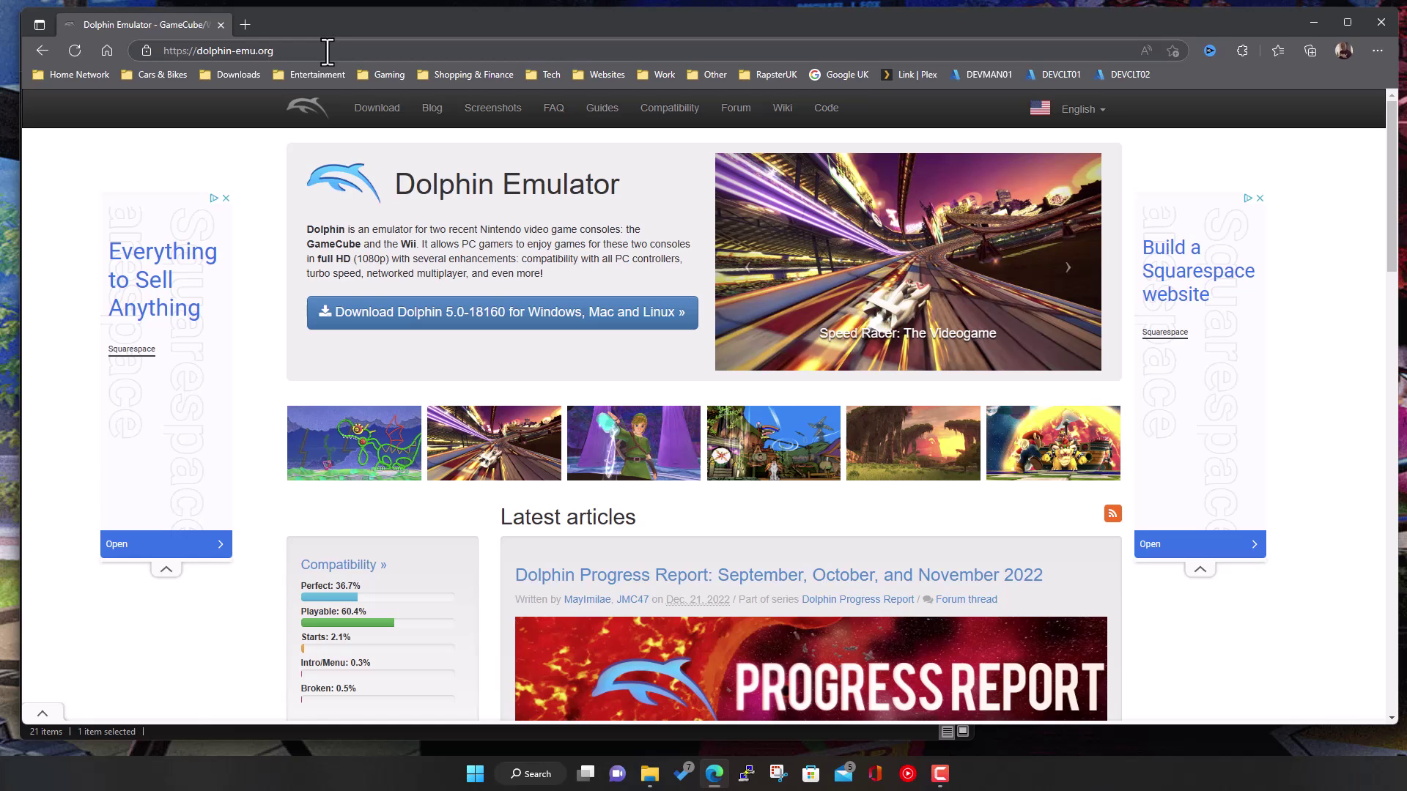
click(559, 315)
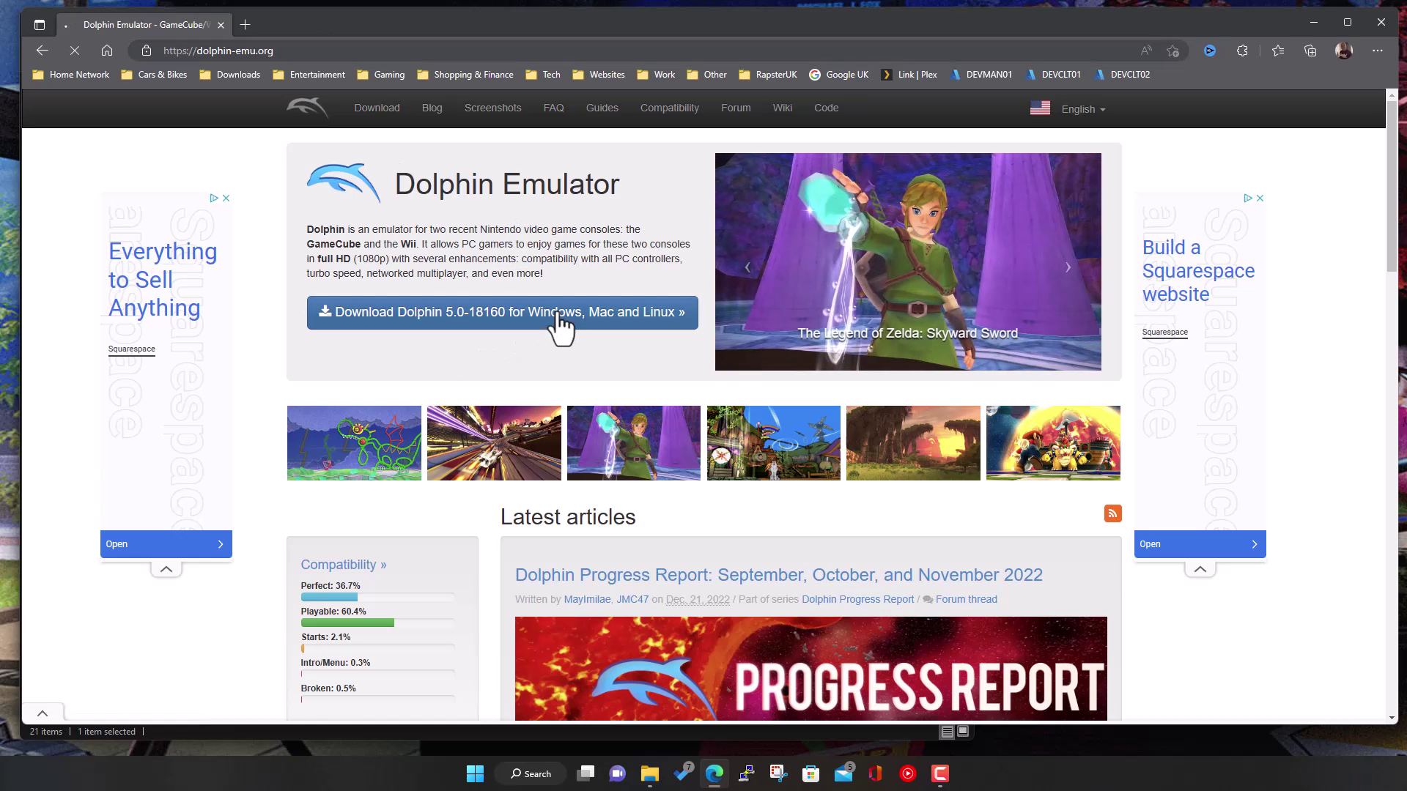
scroll(745, 263, down, 3)
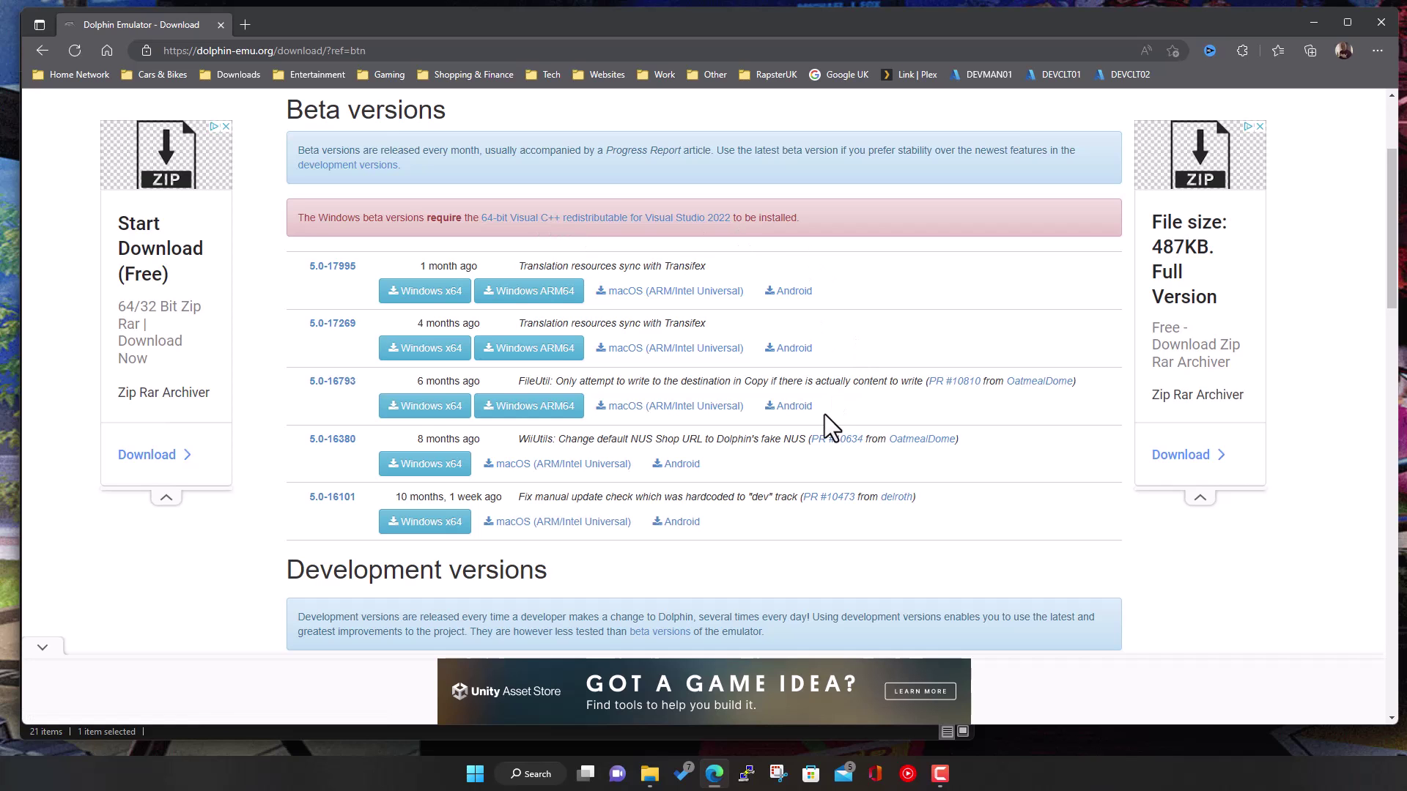
scroll(335, 445, down, 3)
scroll(414, 484, down, 2)
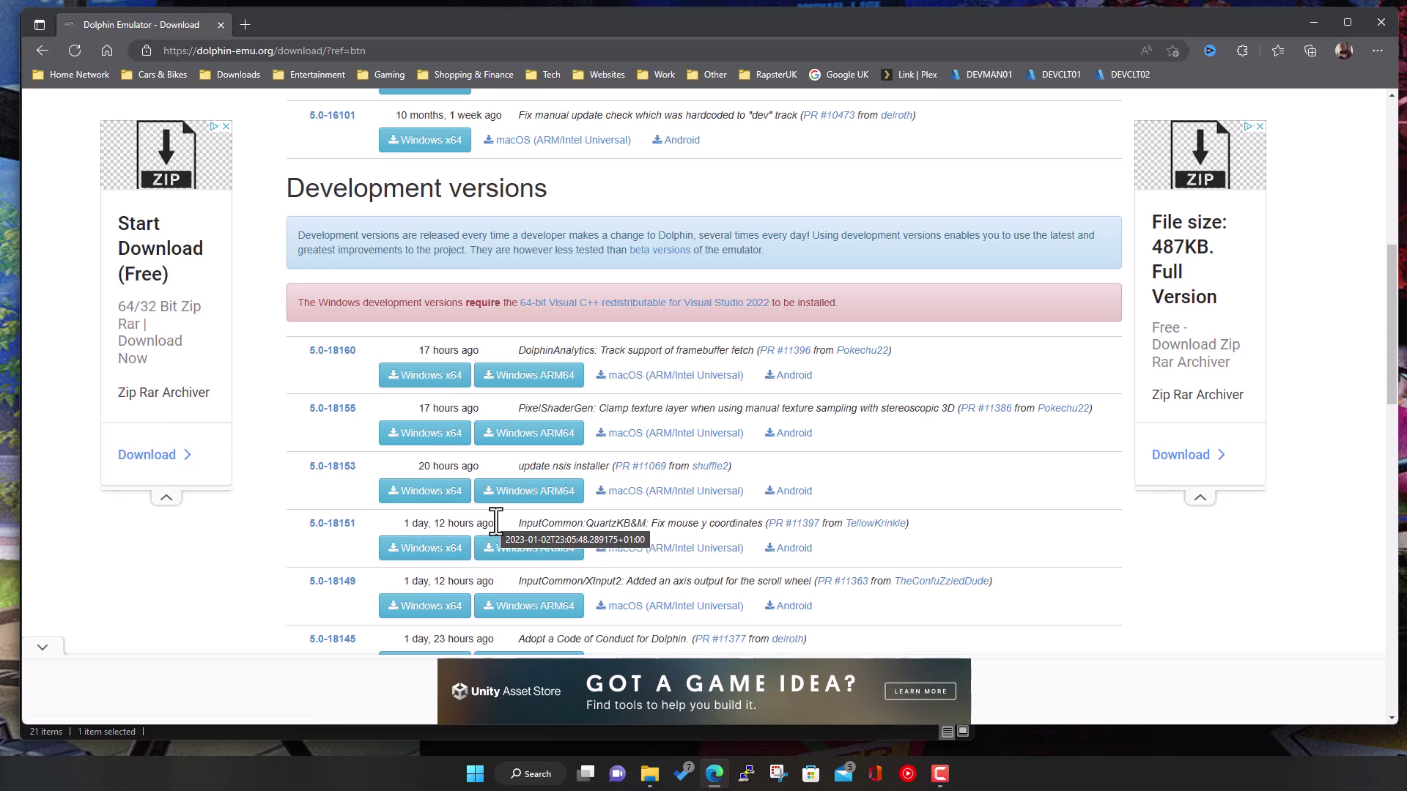
scroll(518, 522, up, 5)
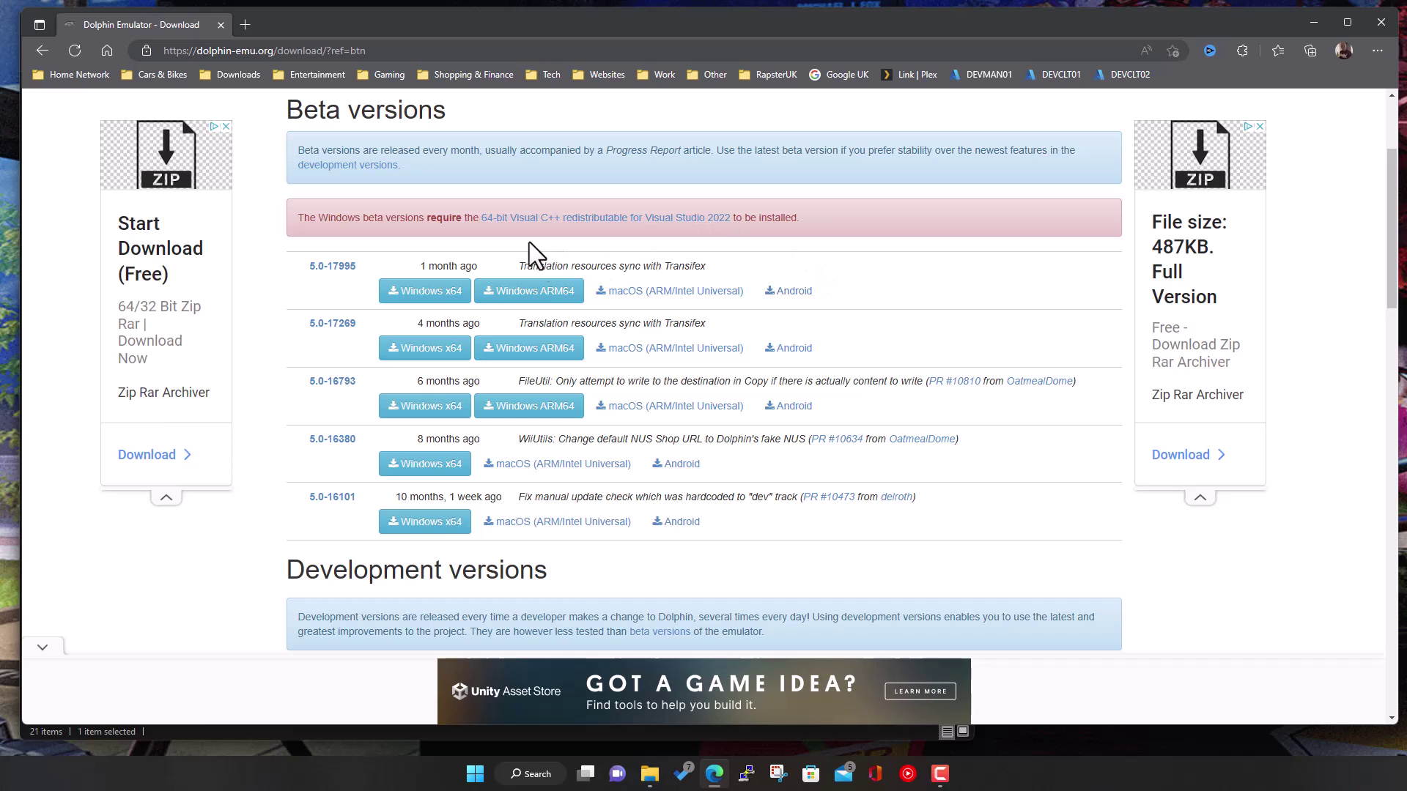
Step: Download the Windows x64 build of beta version 5.0-17995 and save it in the Downloads folder
click(425, 294)
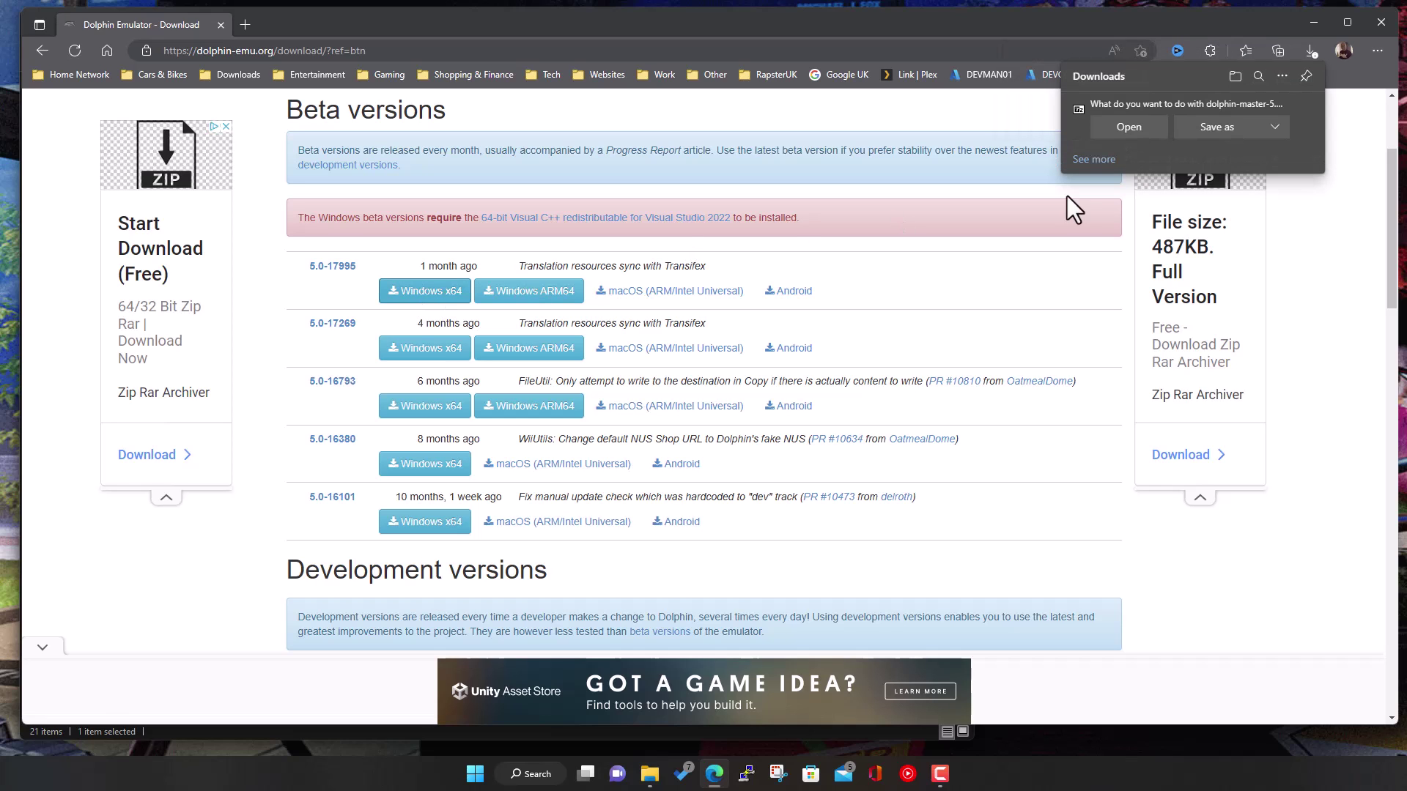
click(1211, 134)
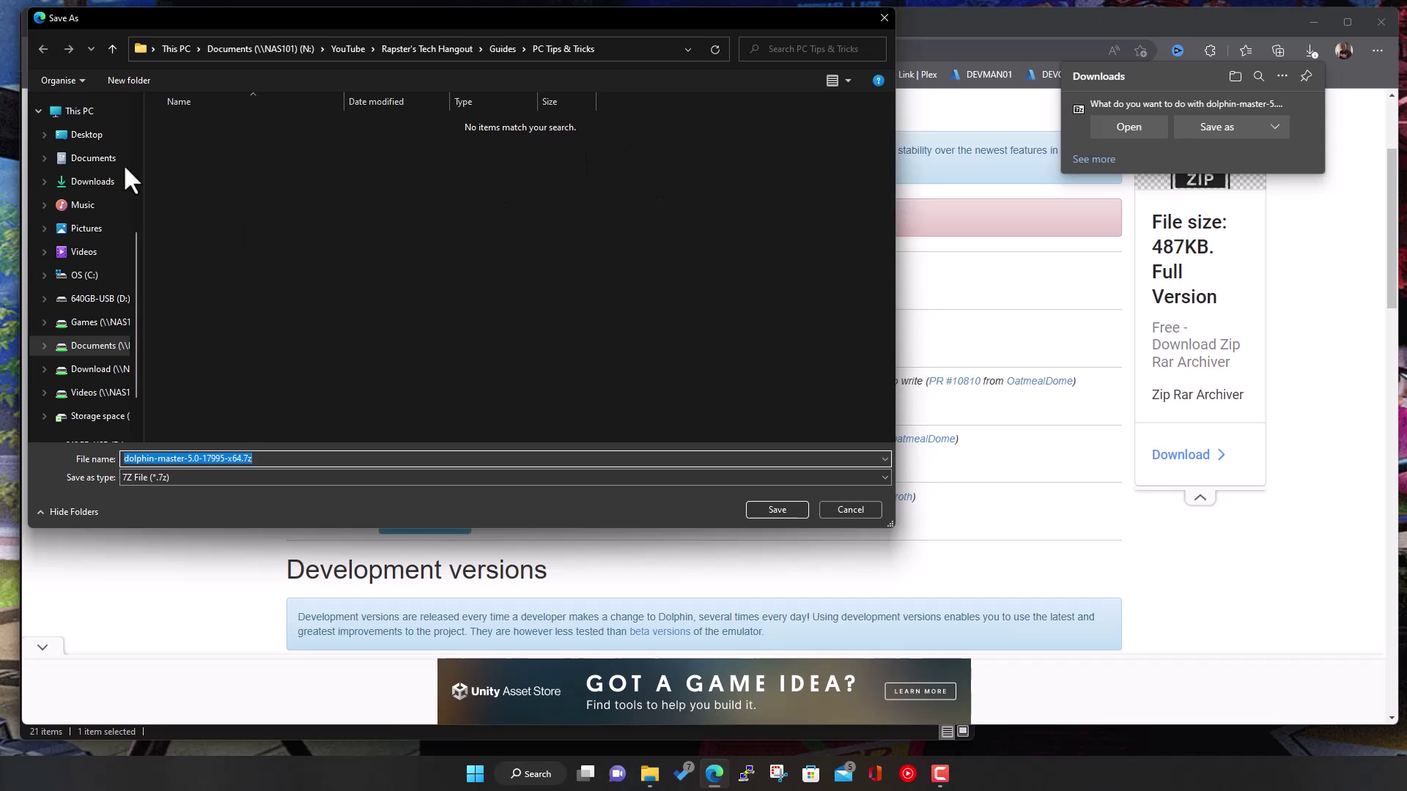
click(93, 182)
click(751, 505)
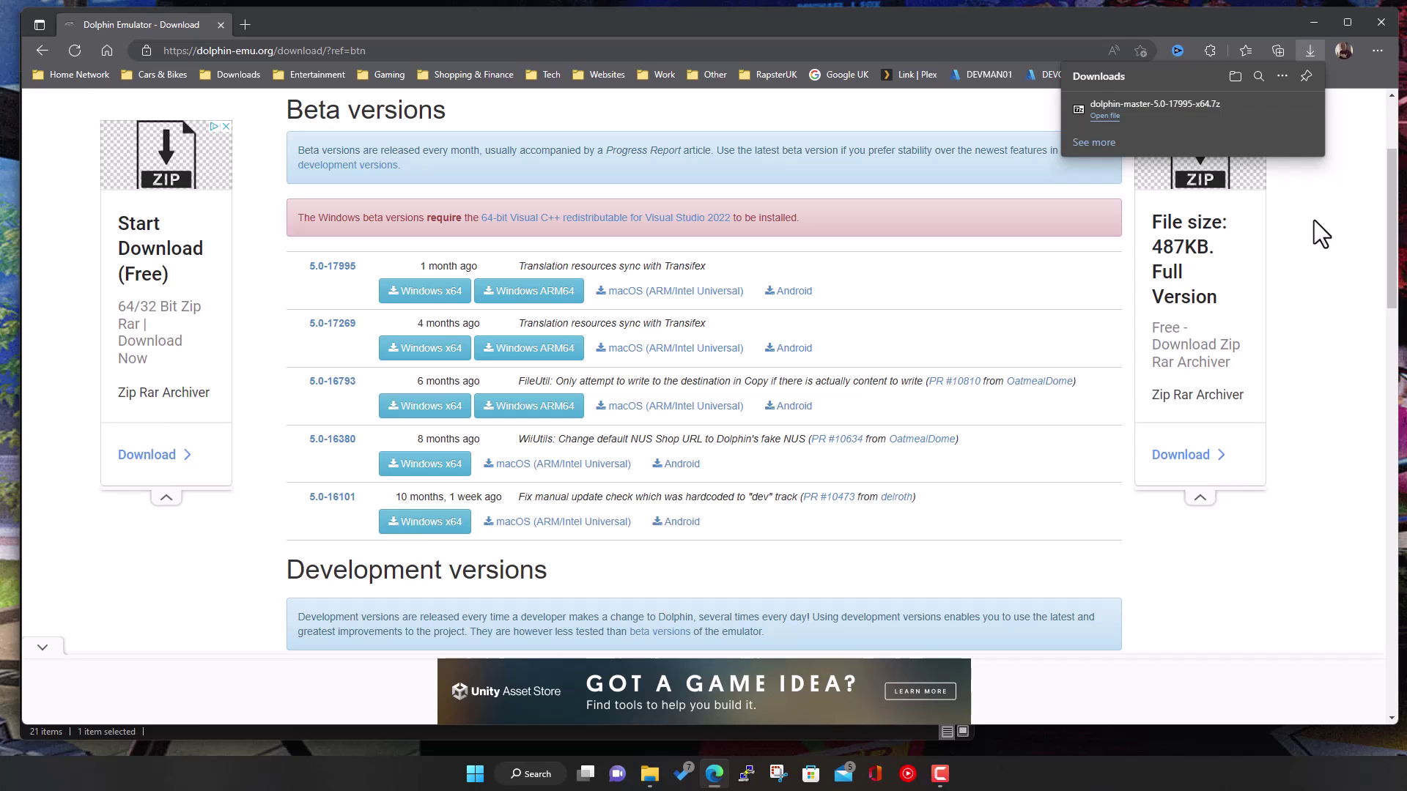
Step: Open the downloaded dolphin-master-5.0-17995-x64.7z archive, extract its Dolphin-x64 folder to the desktop and close the archive
click(1108, 117)
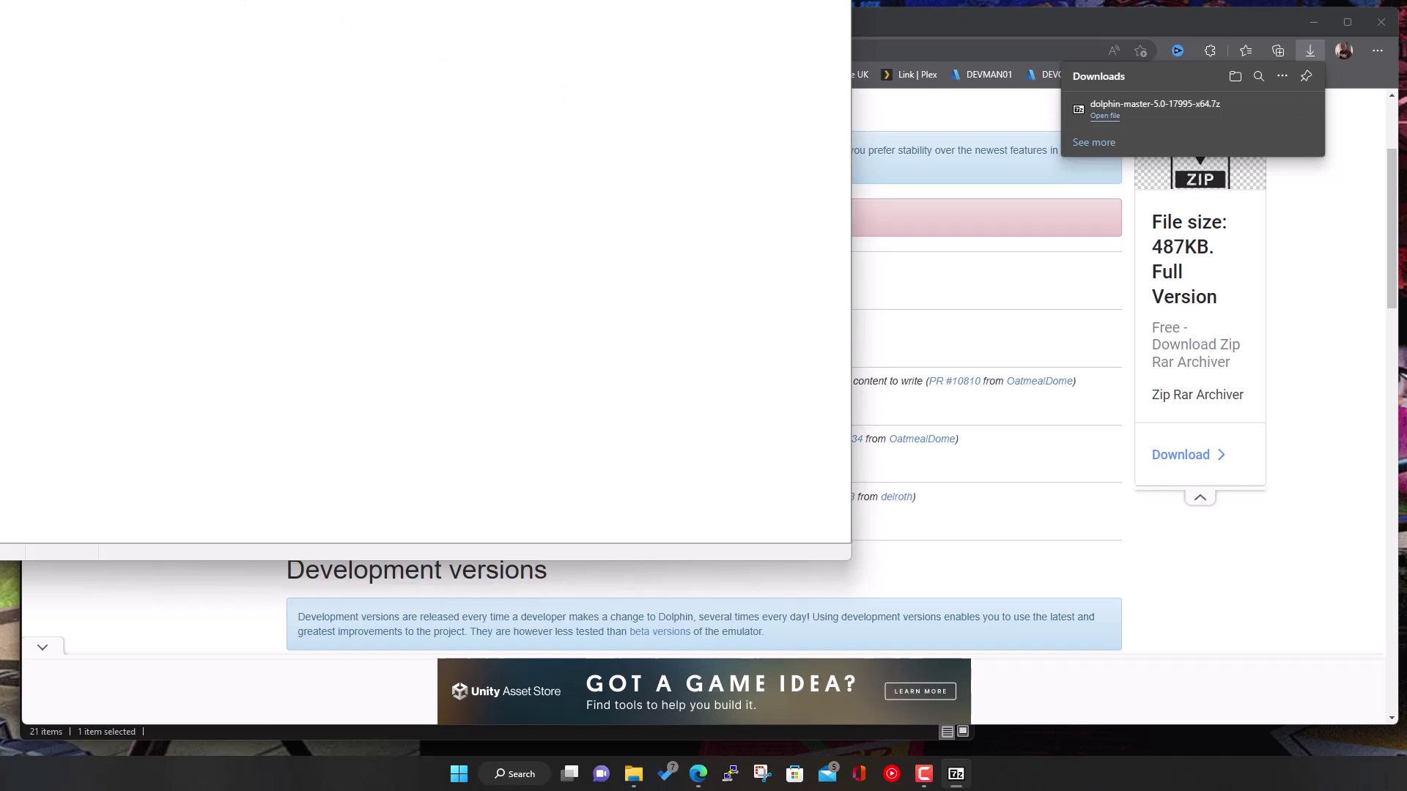
drag(857, 10, 828, 38)
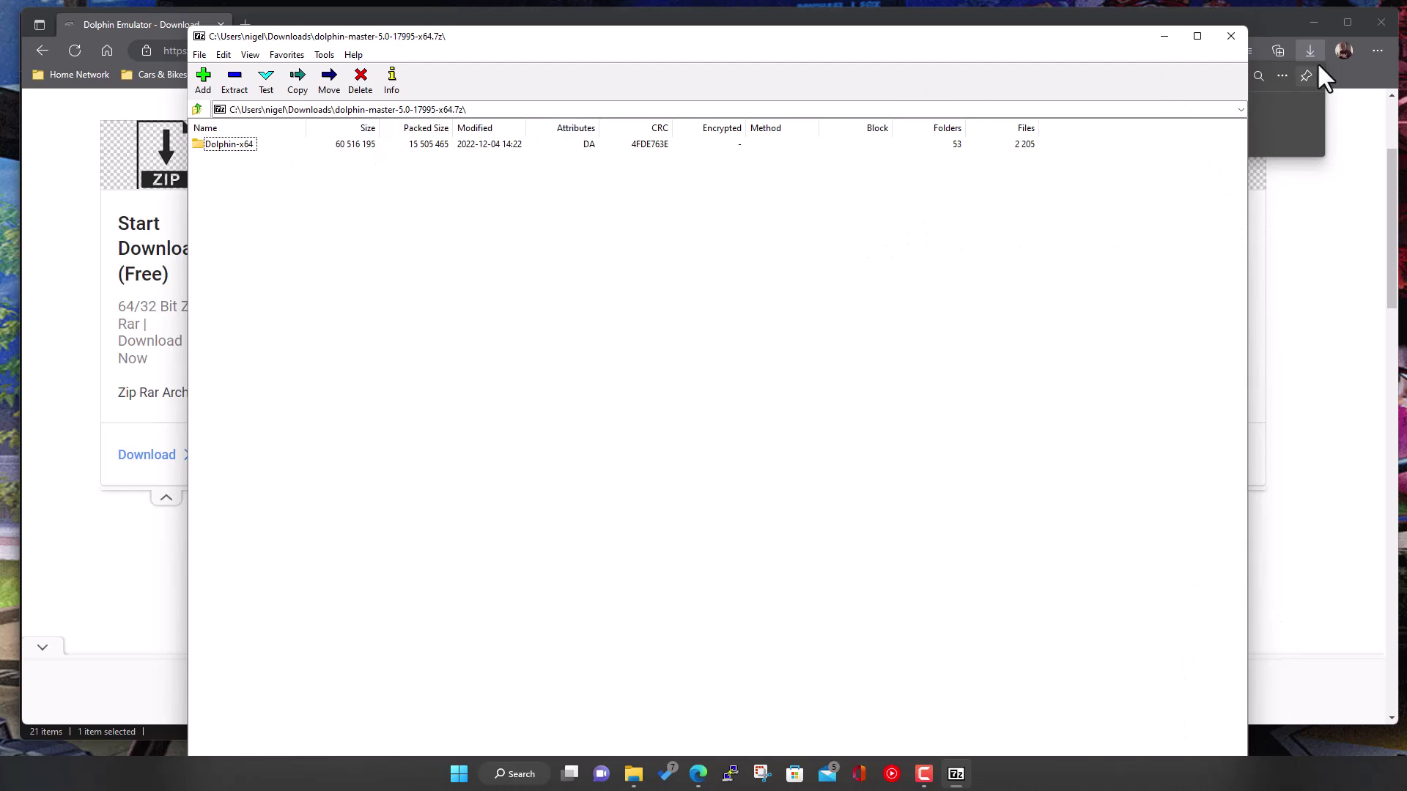
click(1314, 22)
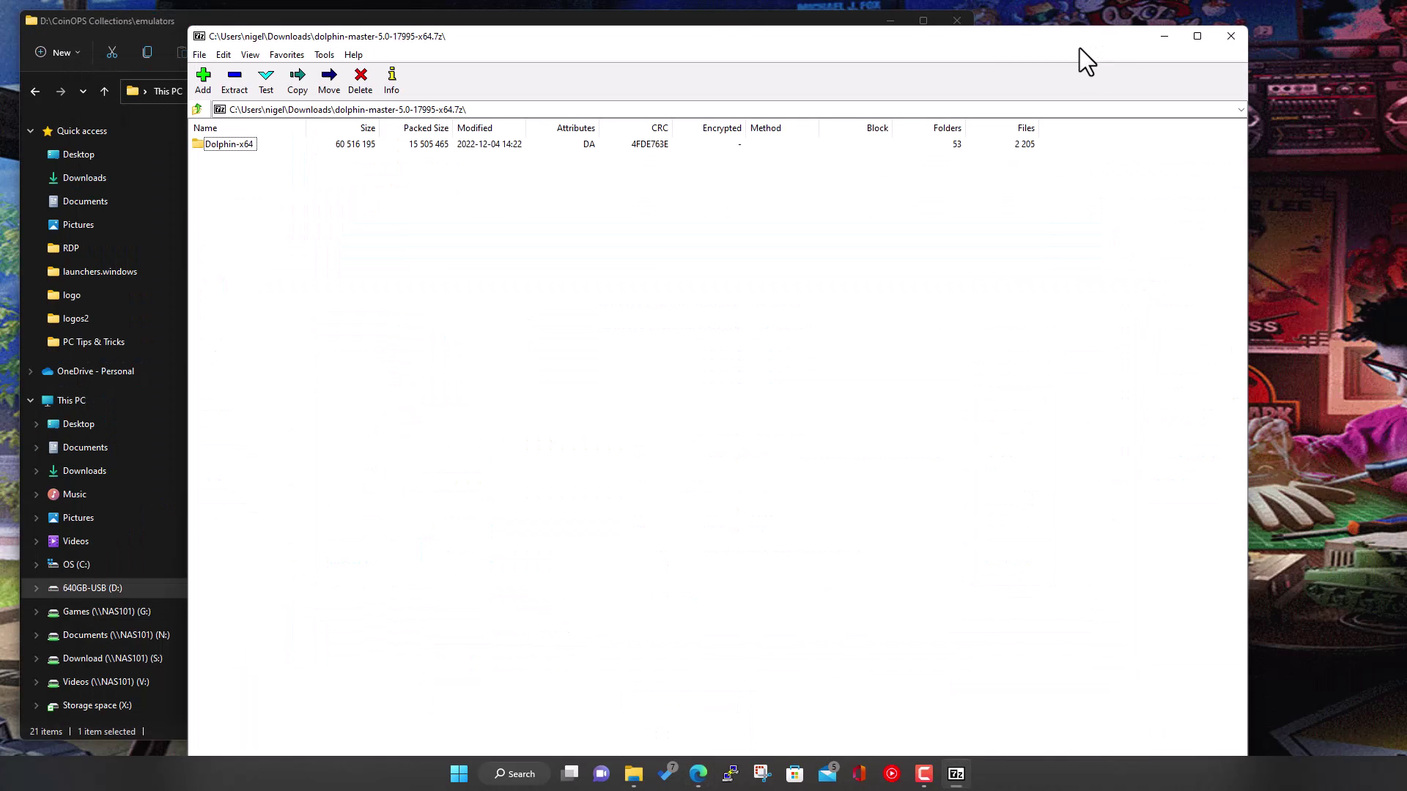
drag(1074, 47, 938, 47)
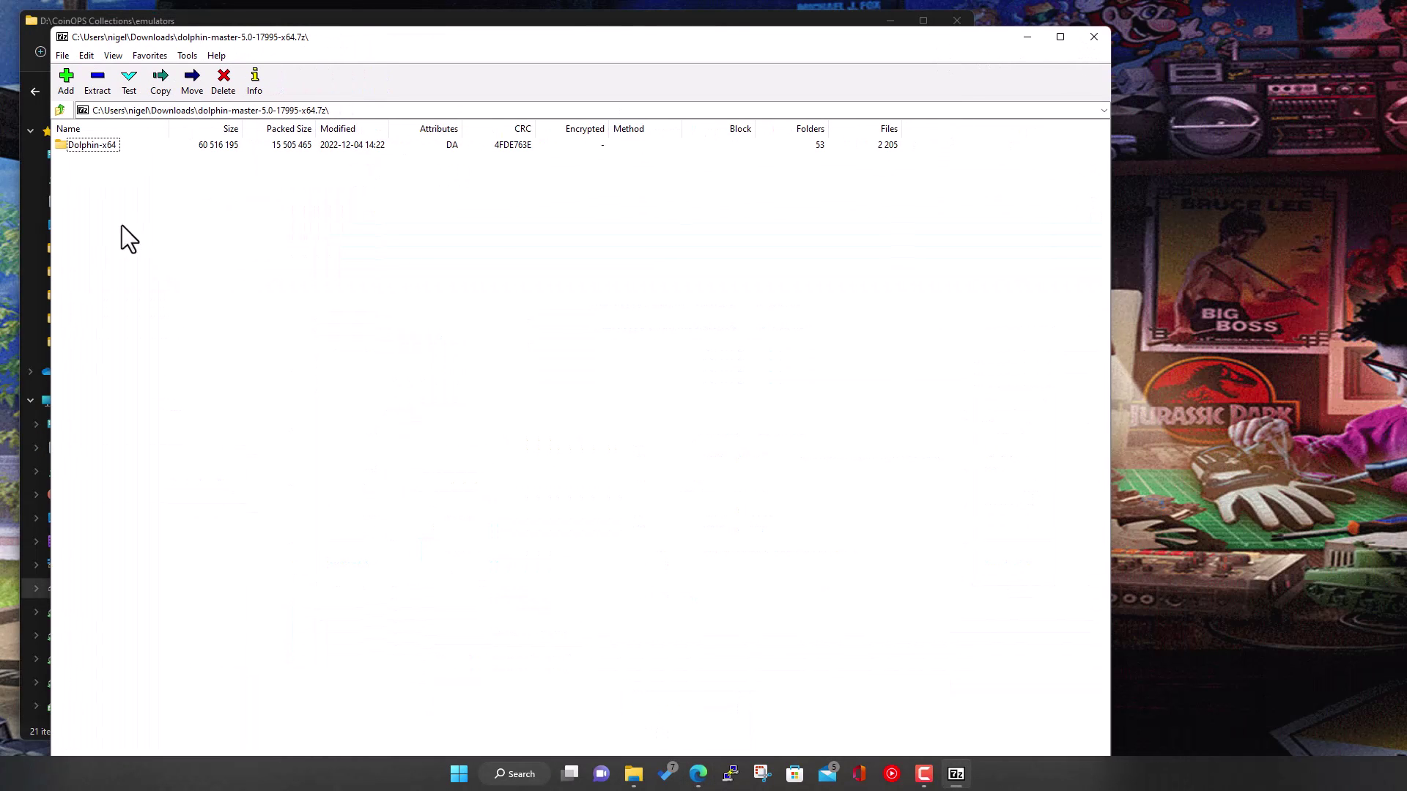
click(97, 146)
drag(97, 147, 1170, 185)
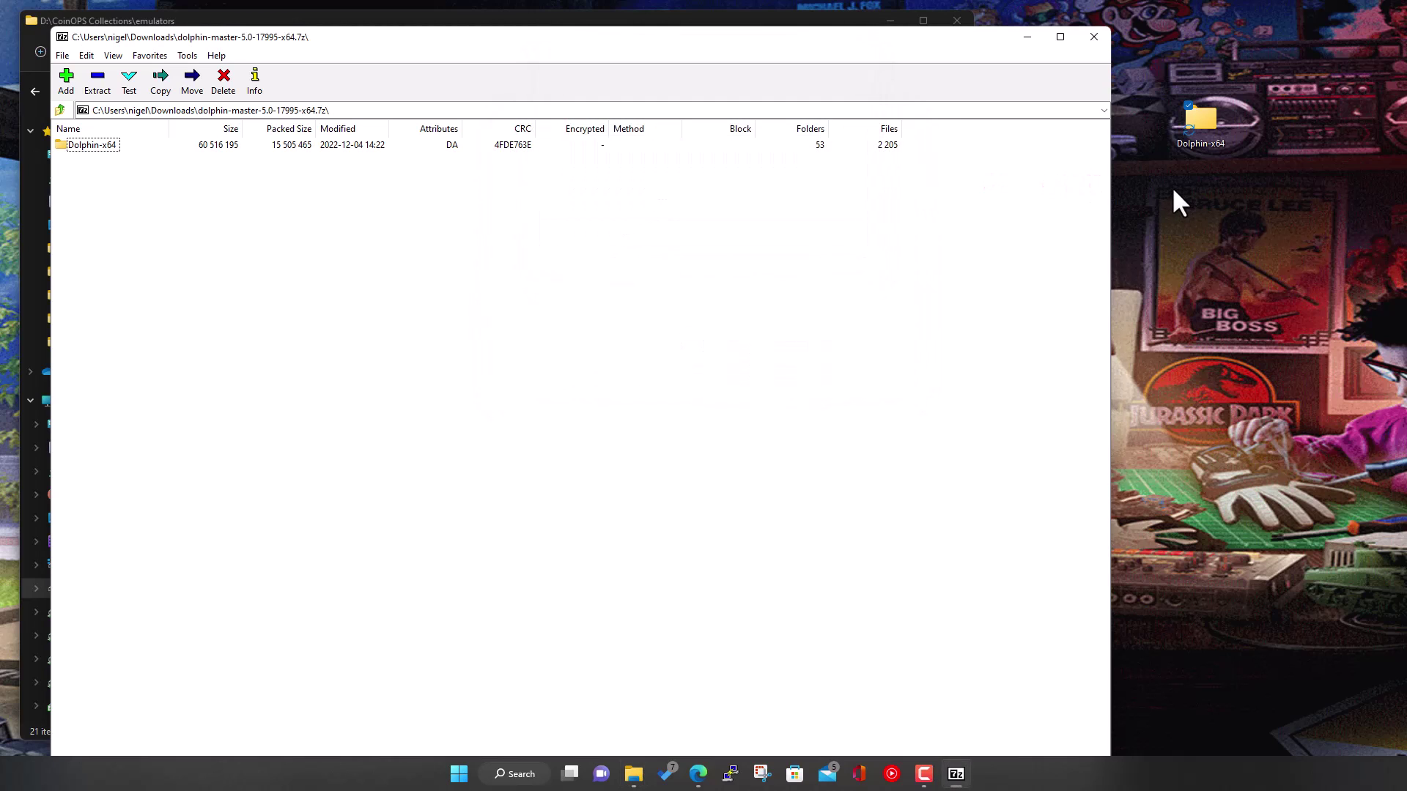
click(1097, 38)
Step: Examine the contents of the extracted Dolphin-x64 folder on the desktop, and close its window
drag(1196, 113, 1174, 184)
double_click(1202, 192)
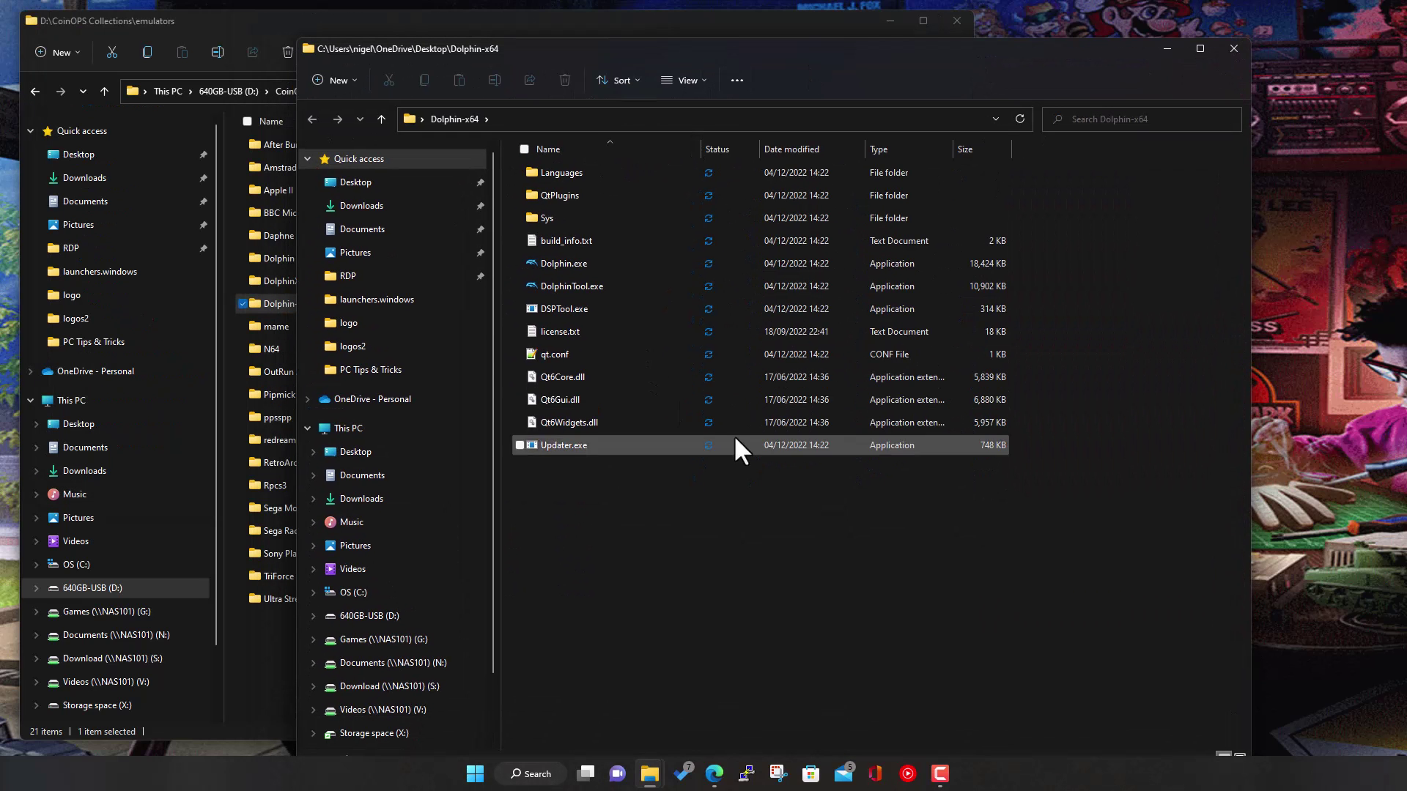
click(1234, 49)
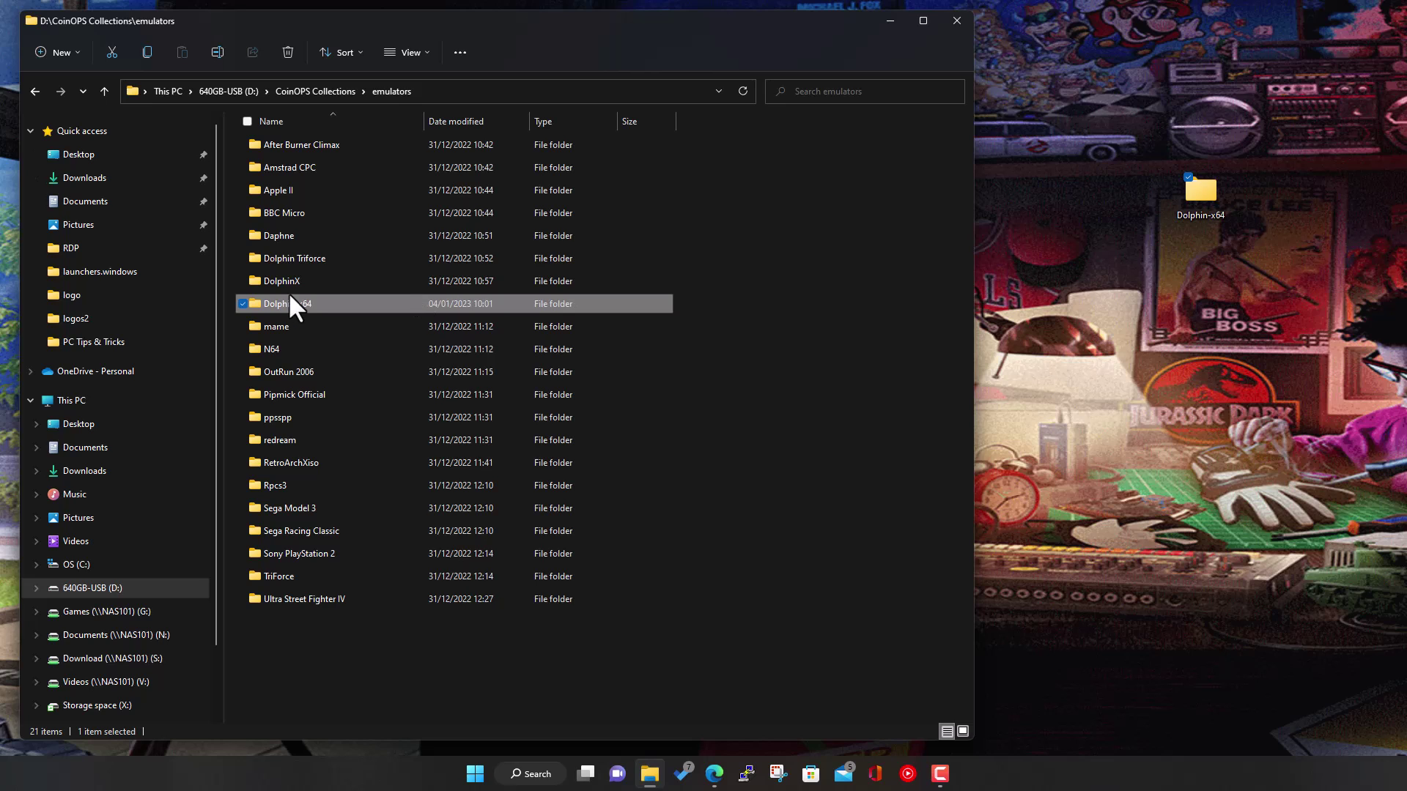
Step: Delete the extracted Dolphin-x64 folder from the desktop permanently
mouse_move(311, 302)
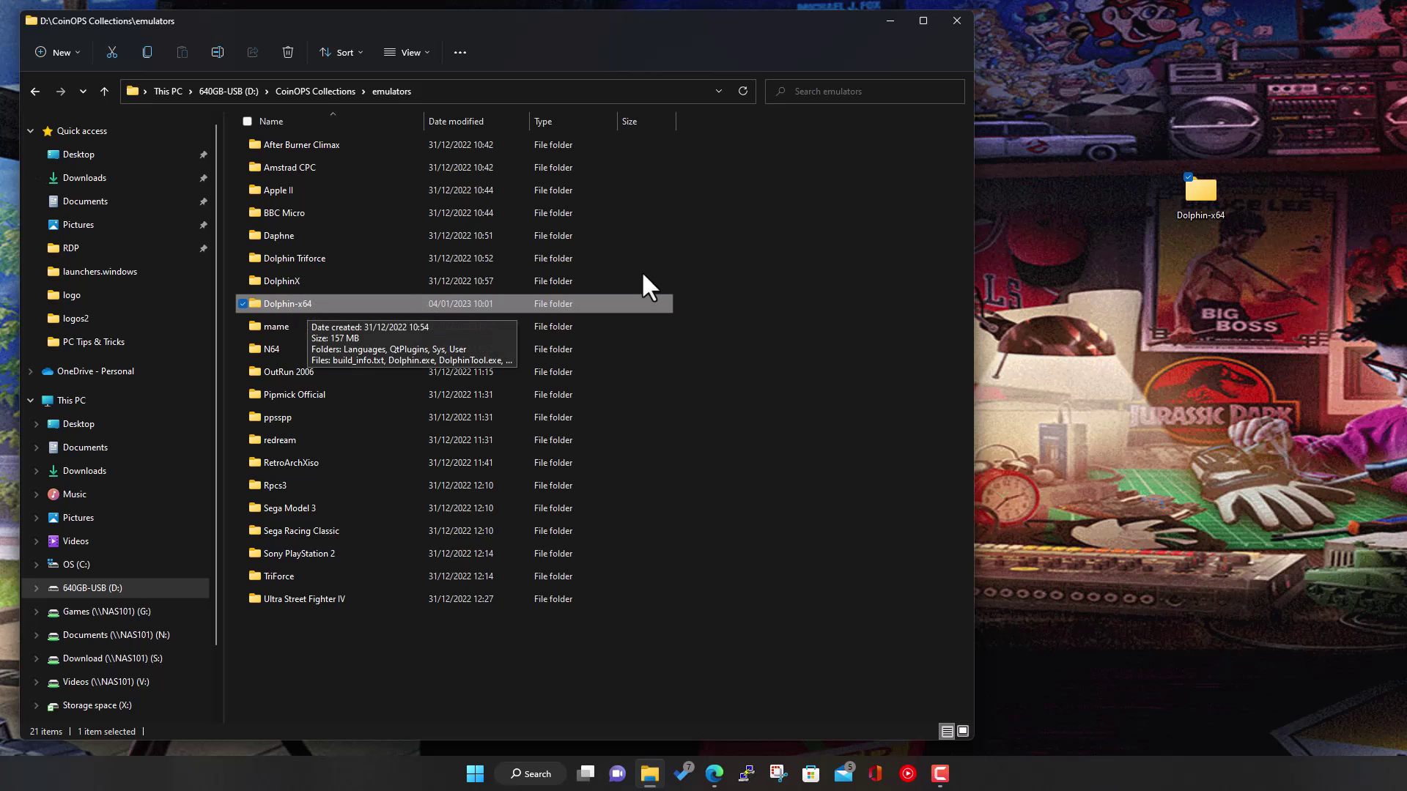
click(1203, 211)
drag(1205, 210, 1152, 252)
mouse_move(1159, 257)
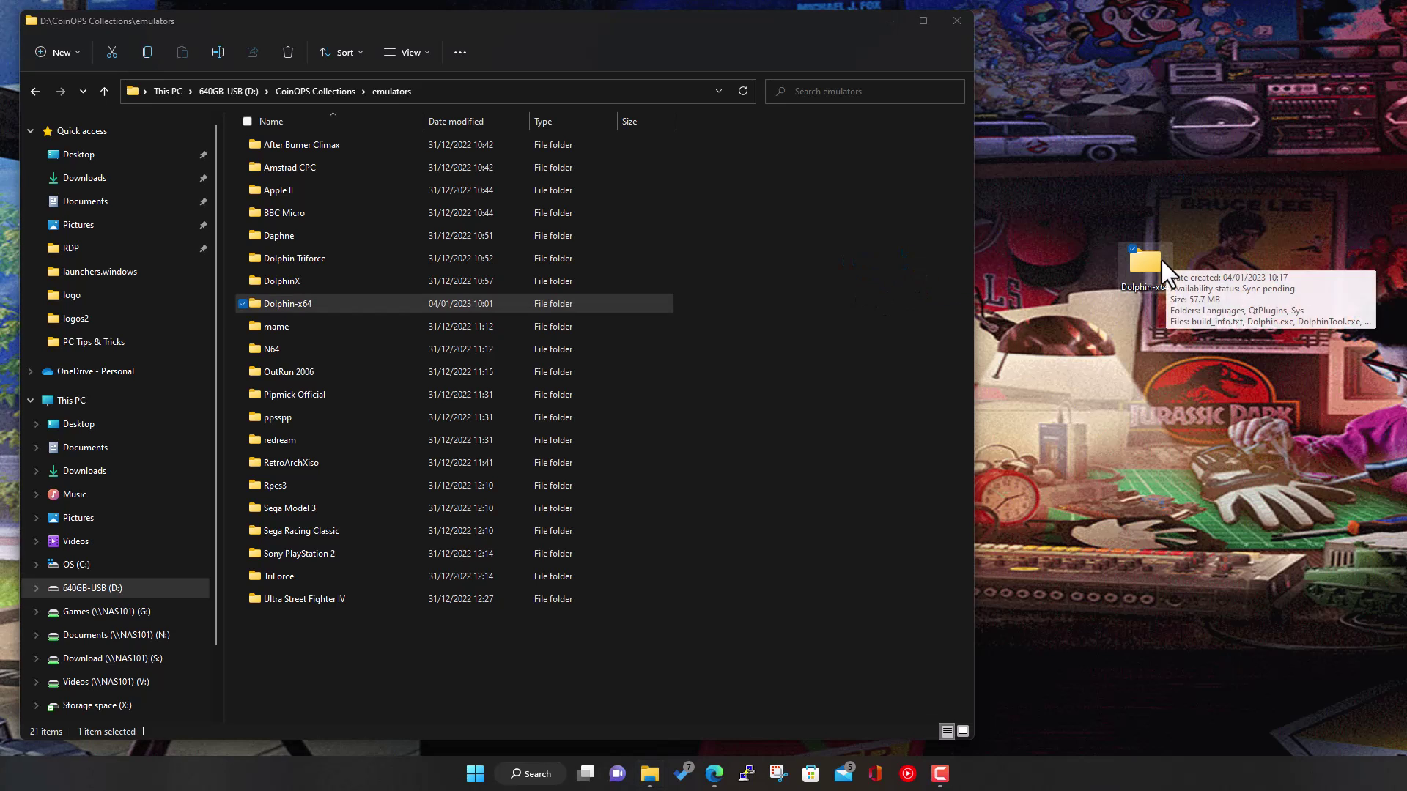
key(Delete)
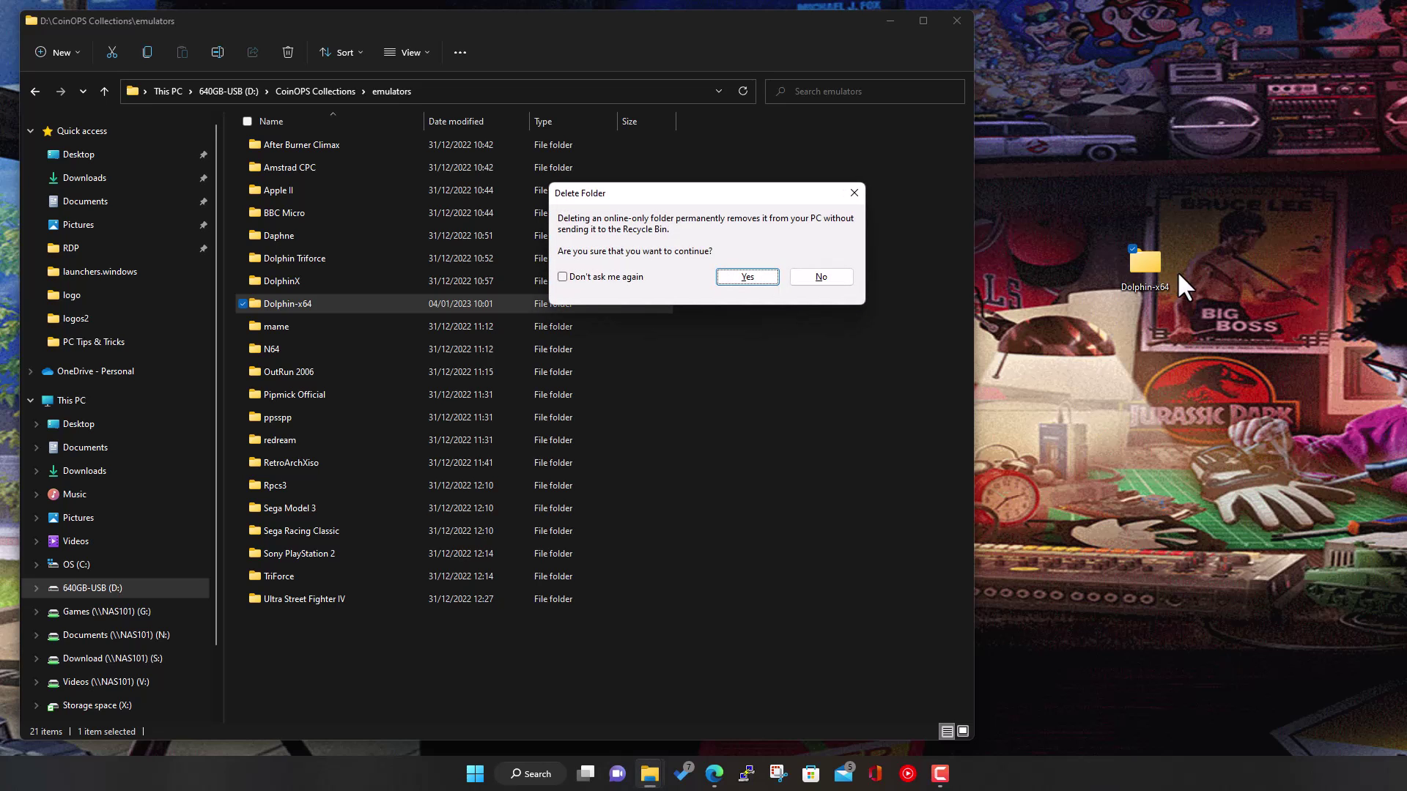
click(768, 282)
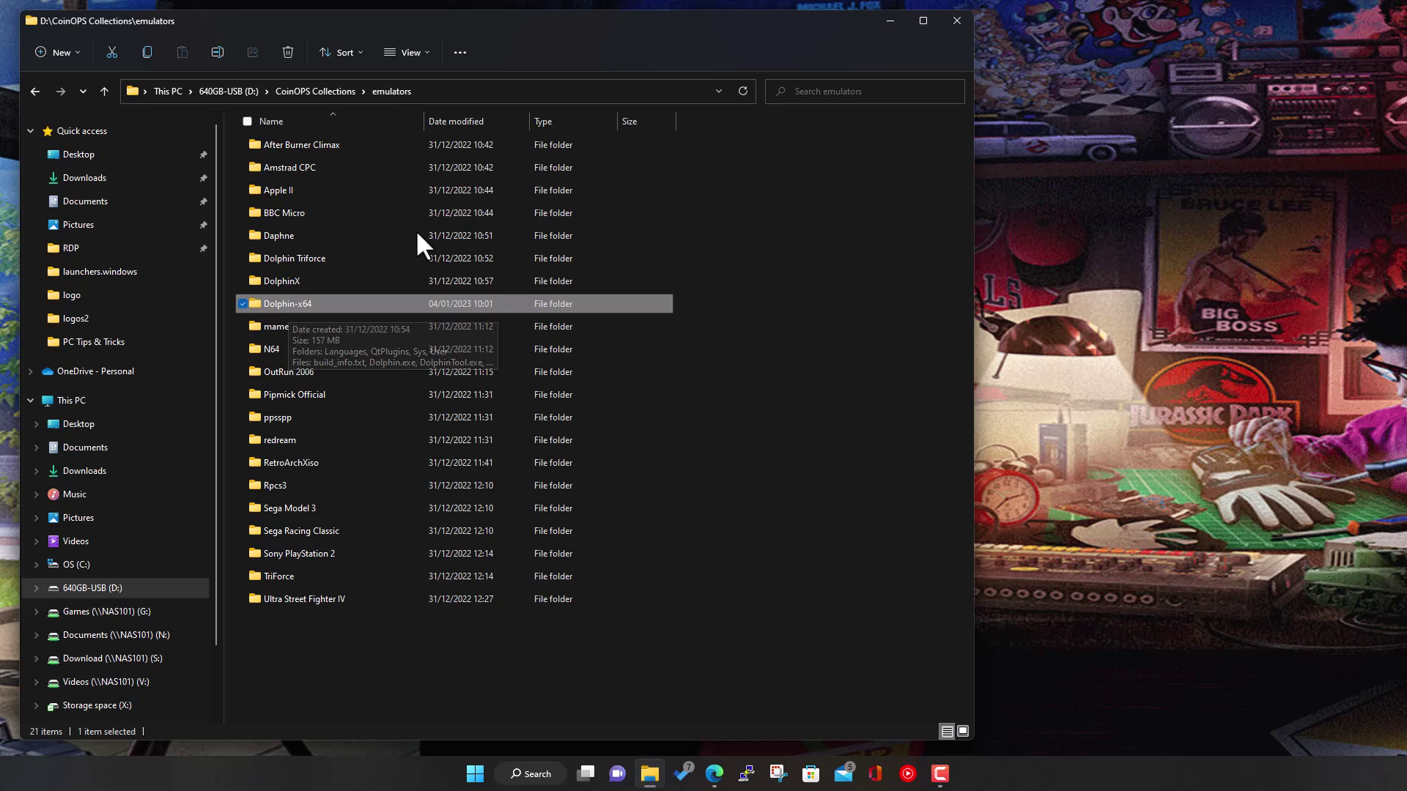
Step: Open the Dolphin-x64 folder in the CoinOPS emulators directory and delete its portable.txt file
double_click(286, 303)
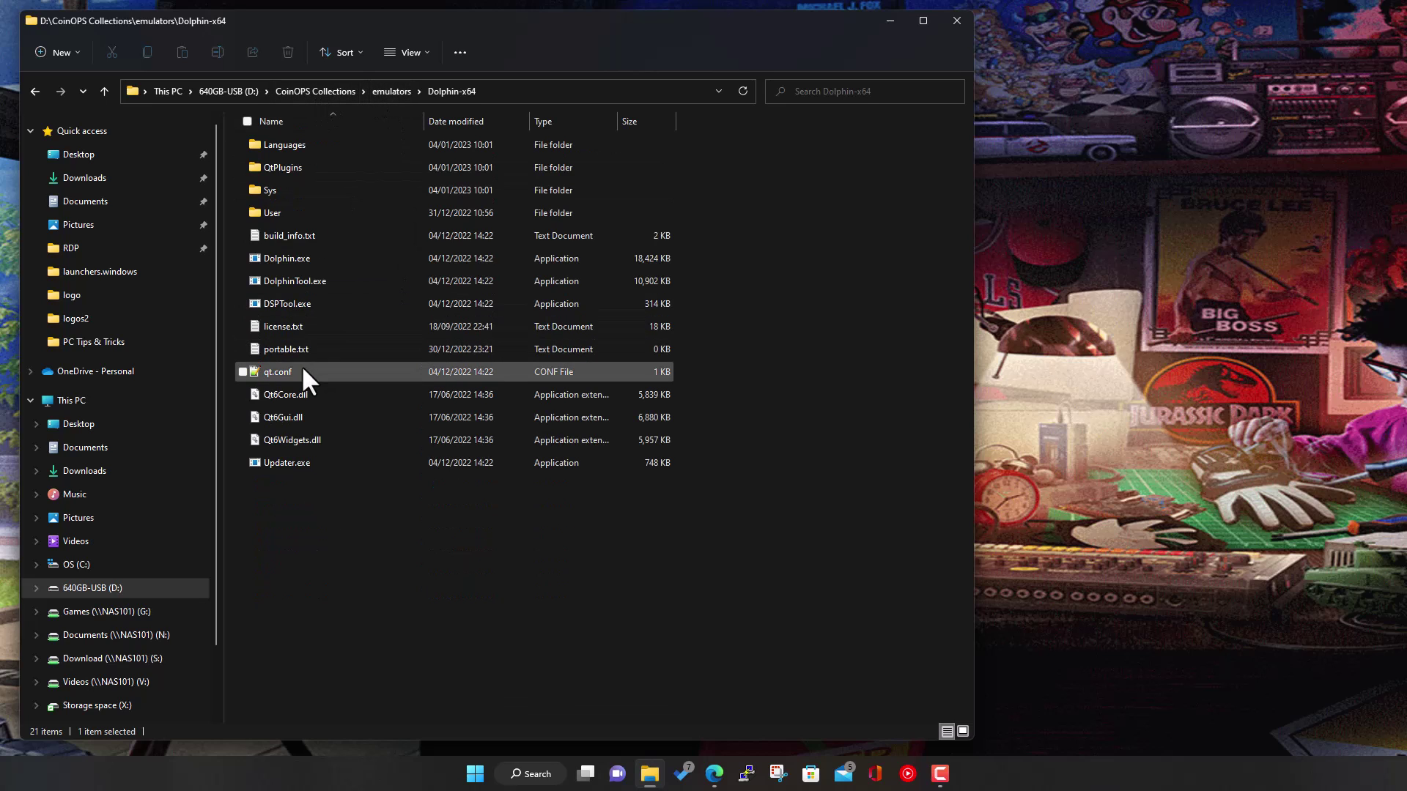
double_click(292, 348)
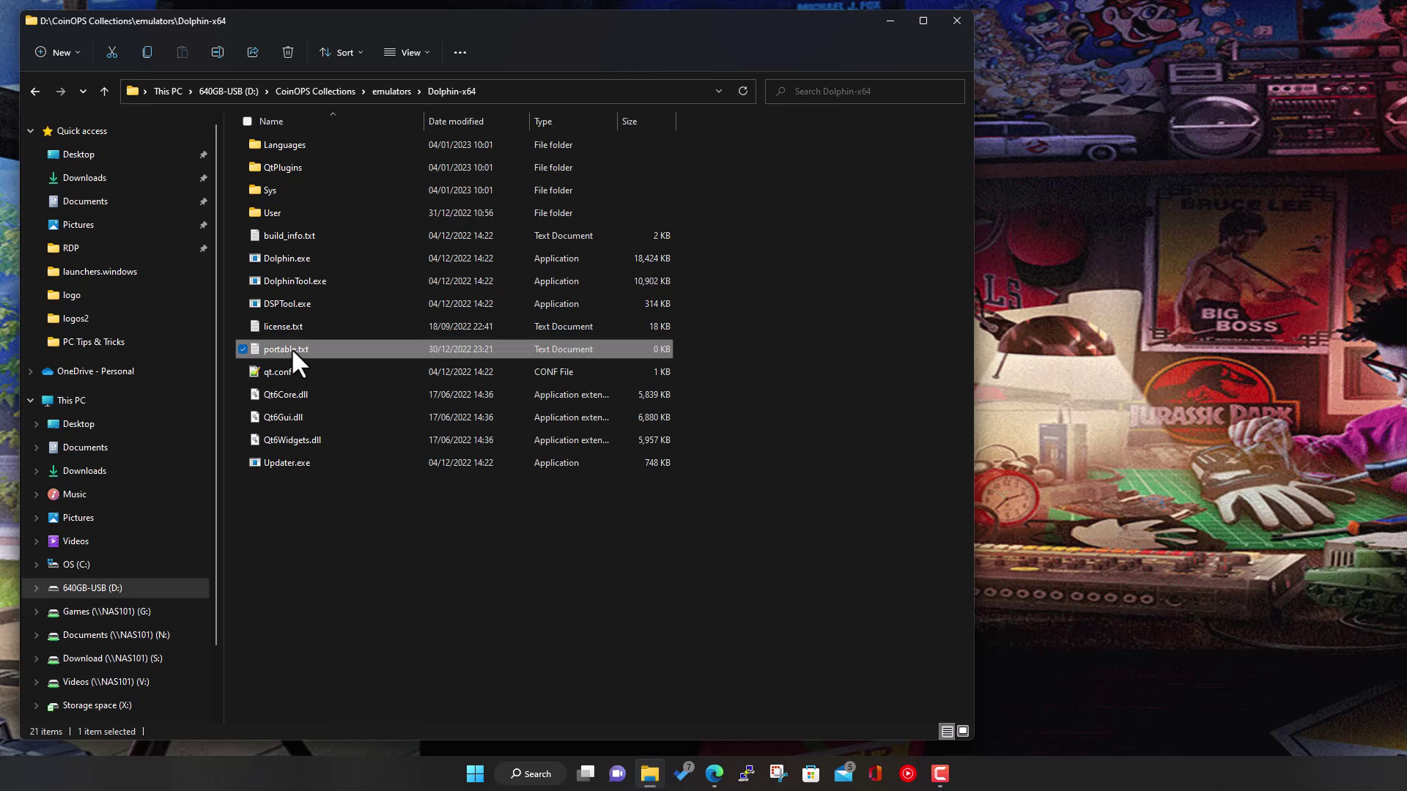
drag(1207, 308, 632, 230)
click(1336, 232)
key(Delete)
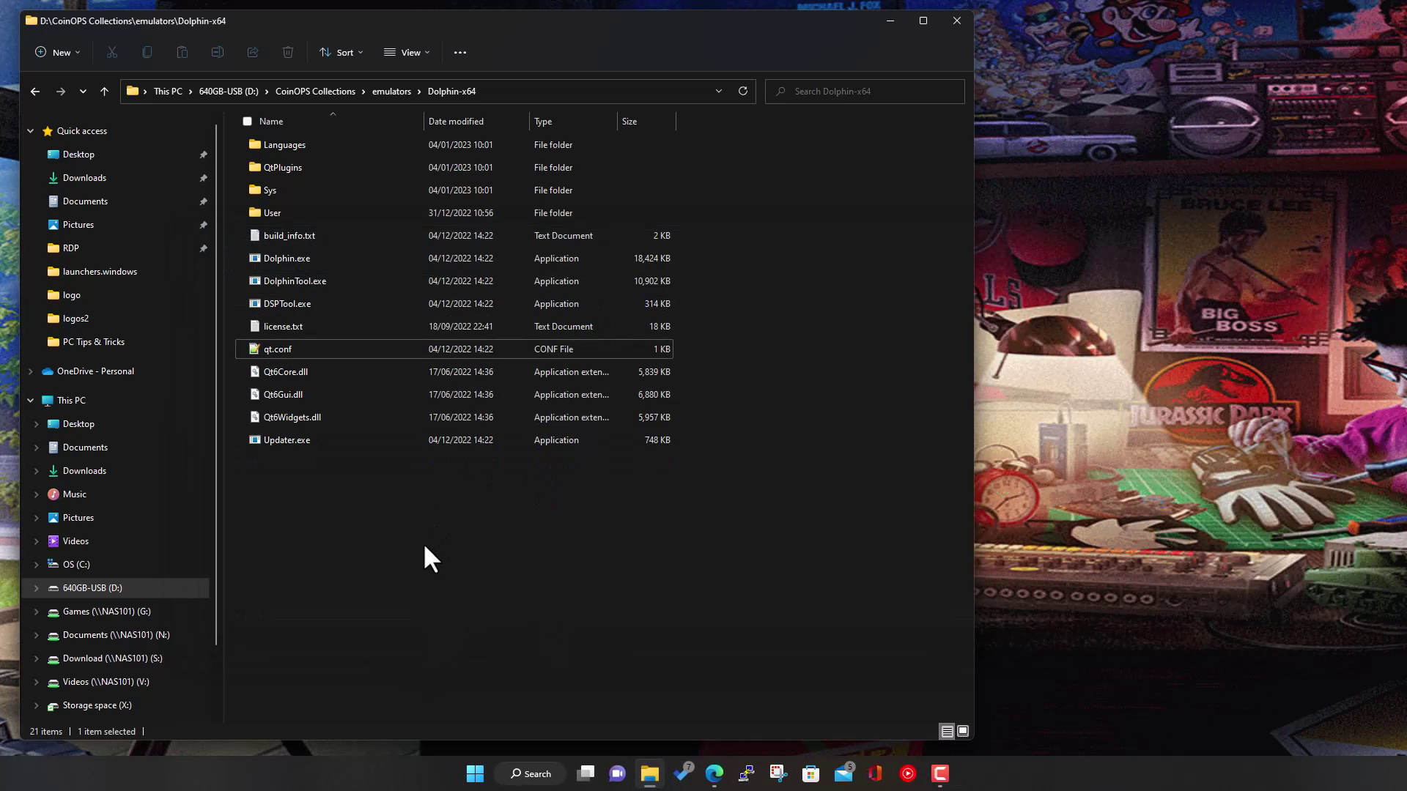
Step: Create a new text document in the Dolphin-x64 folder and name it portable.txt
right_click(360, 510)
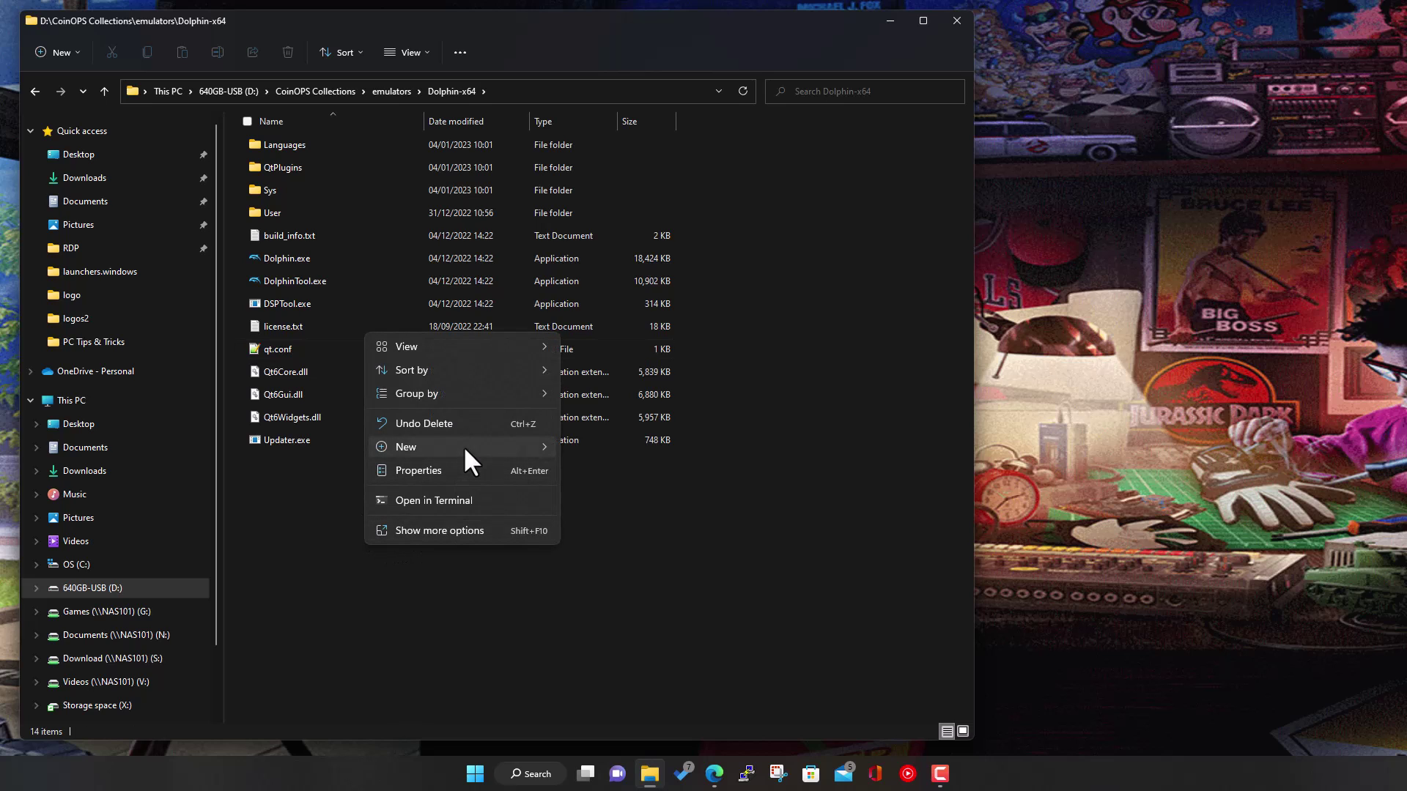
mouse_move(463, 445)
click(605, 518)
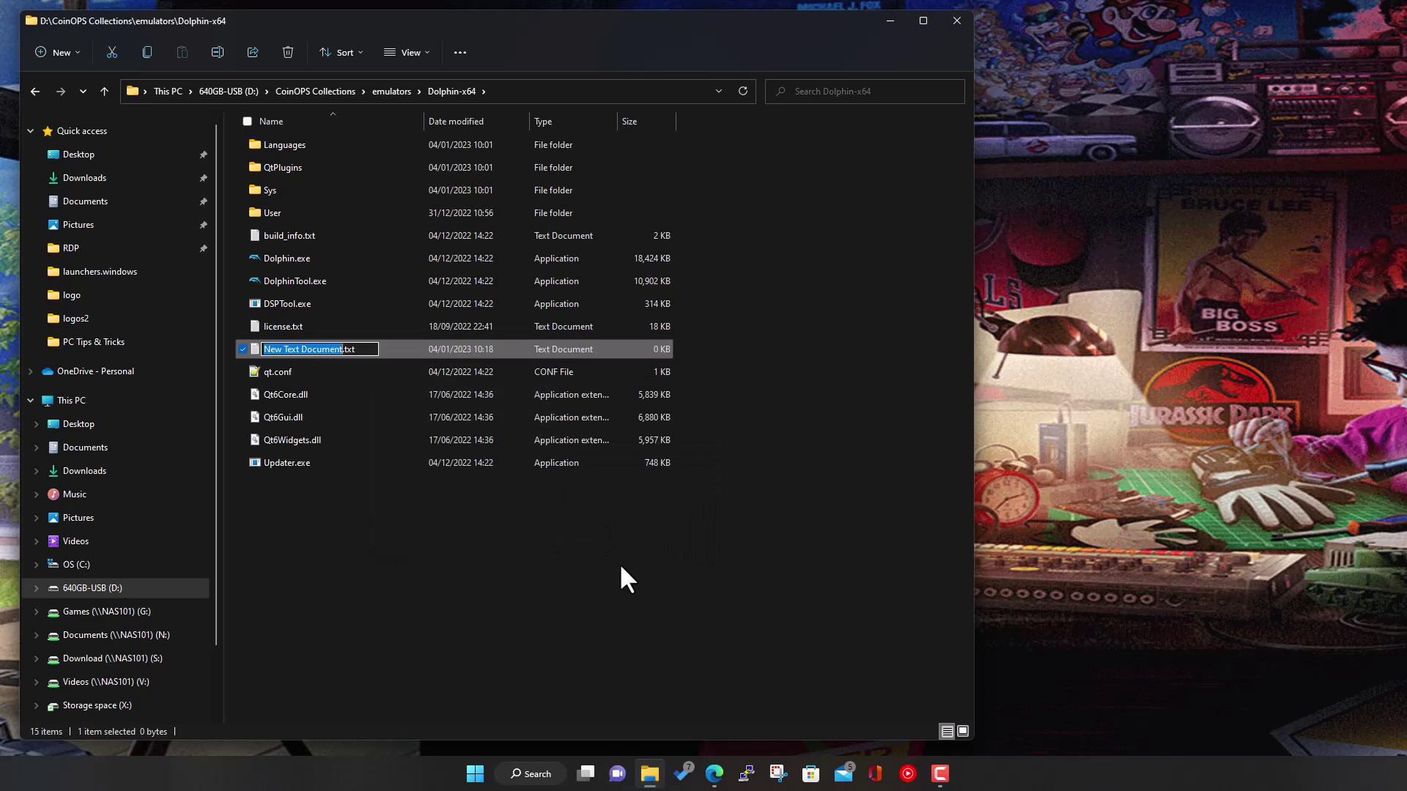
text(portable)
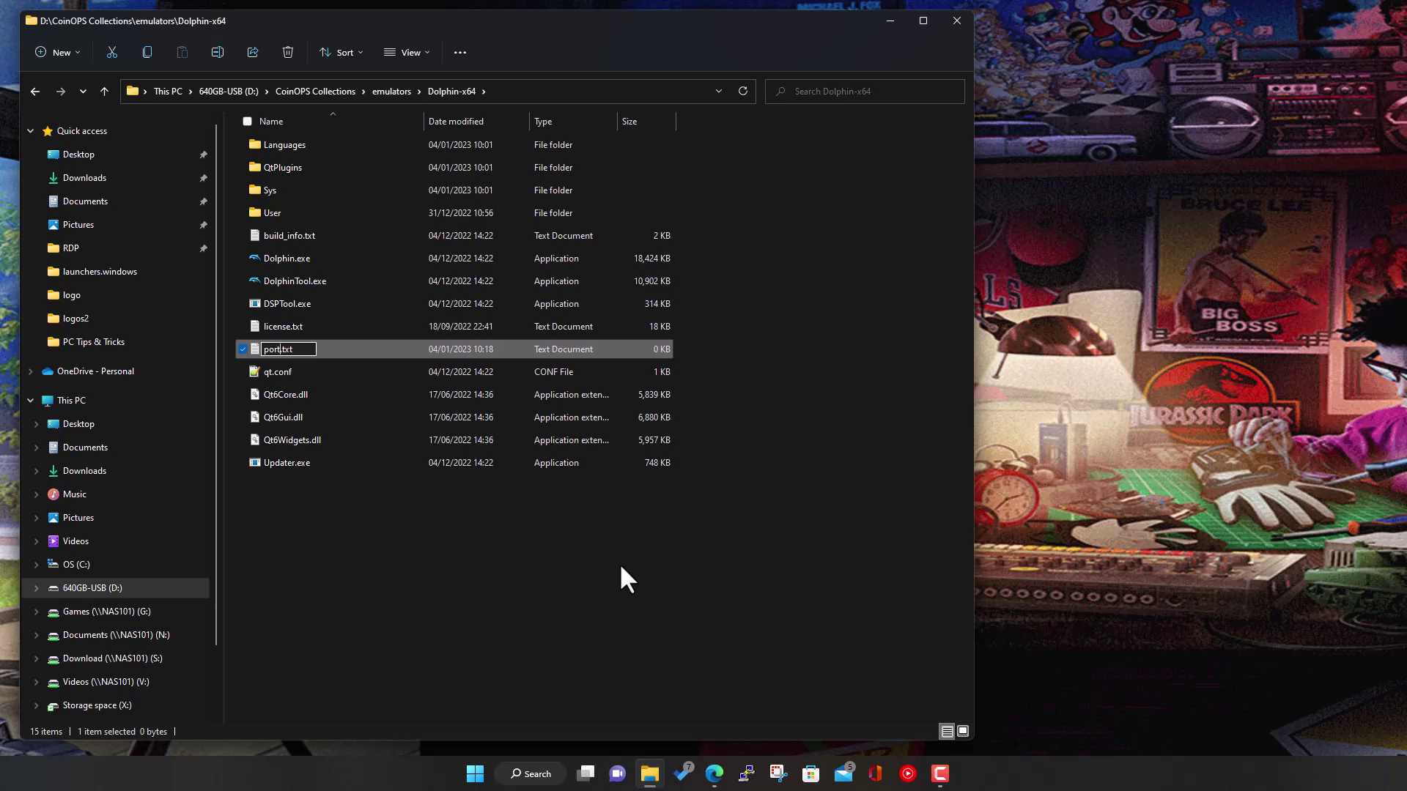
text(.txt)
key(Delete)
key(Delete)
key(Delete)
key(Delete)
key(Return)
click(621, 566)
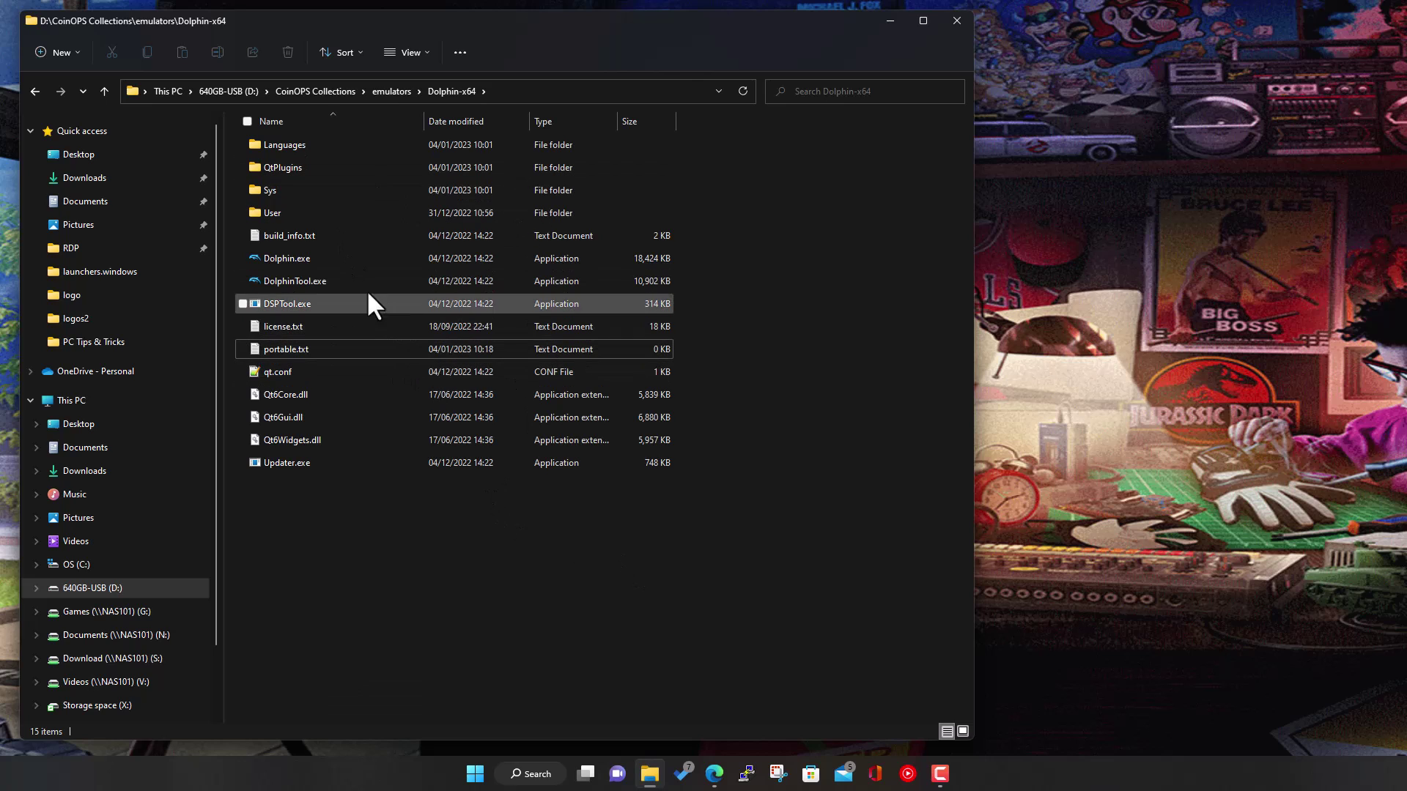
Step: Examine the subfolders of Dolphin-x64's User folder, and return to the Dolphin-x64 folder
click(280, 211)
double_click(279, 211)
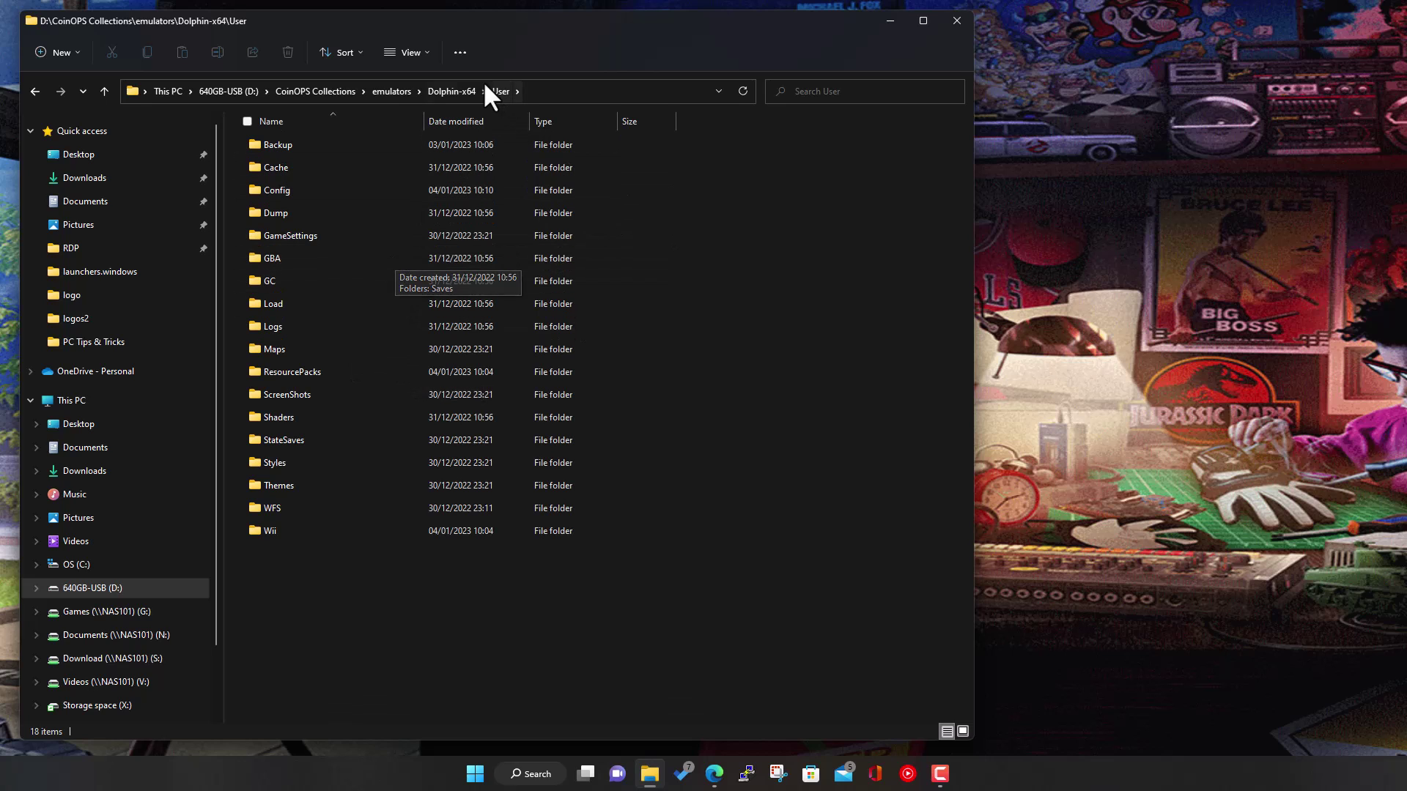
click(459, 91)
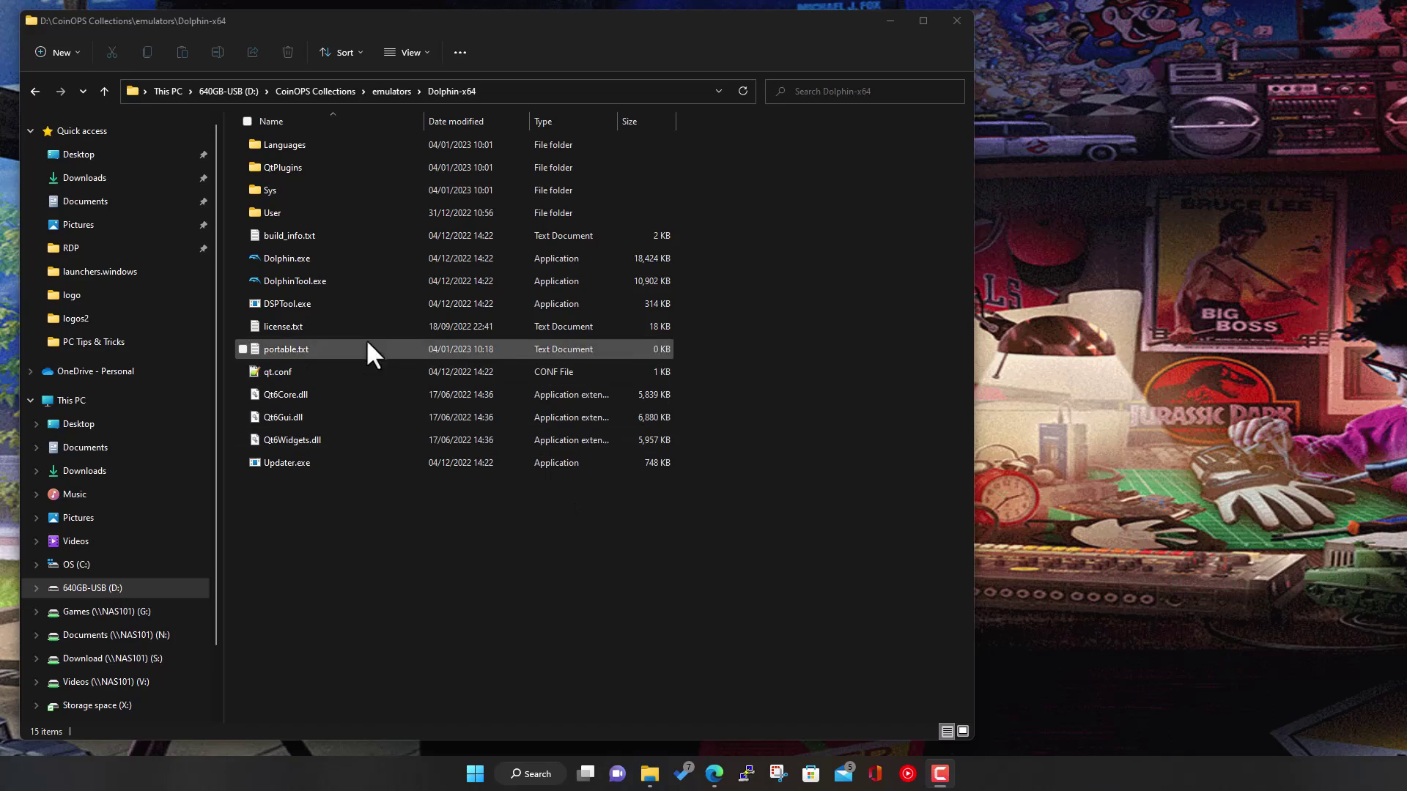
Step: Launch Dolphin.exe from the Dolphin-x64 folder and open the emulator's general configuration settings
double_click(323, 258)
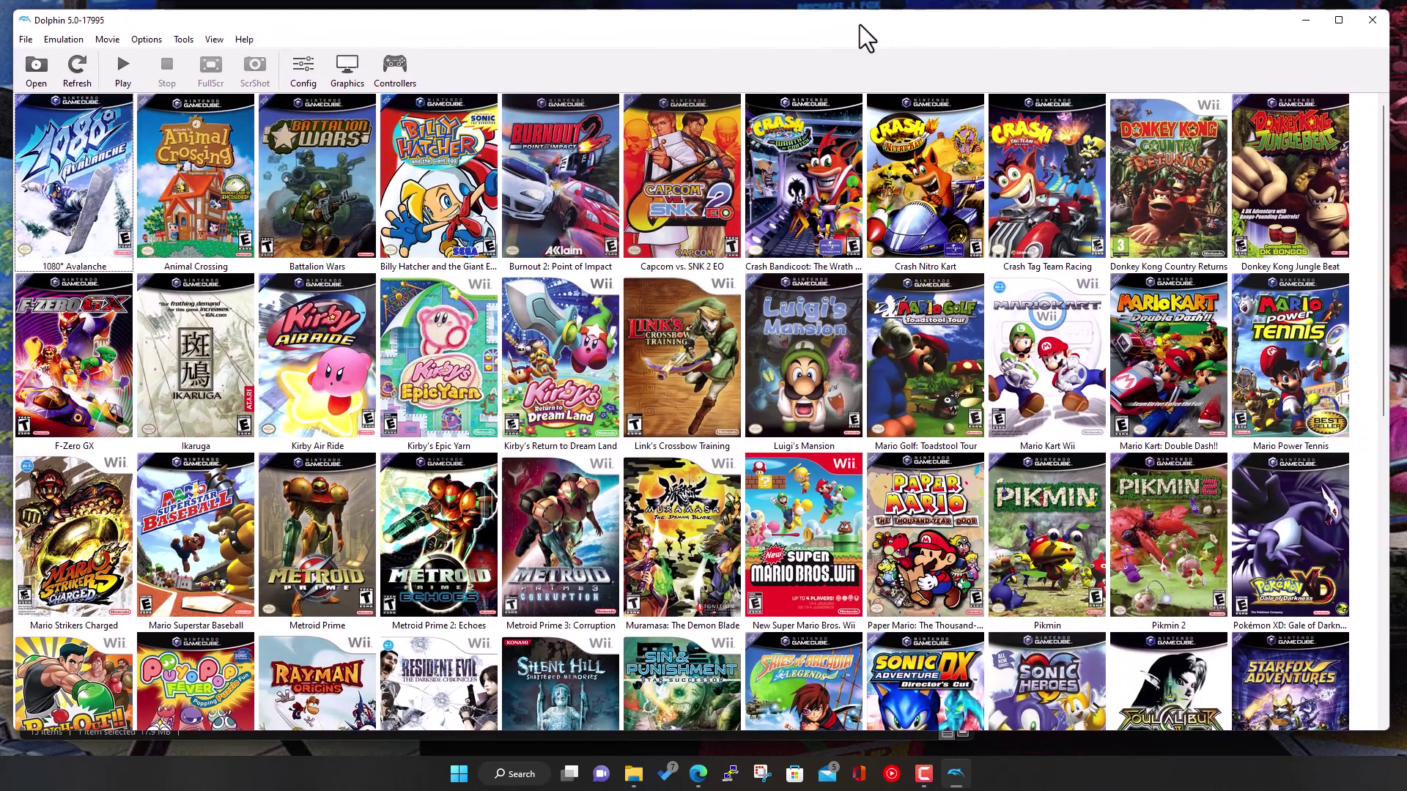
drag(859, 25, 859, 23)
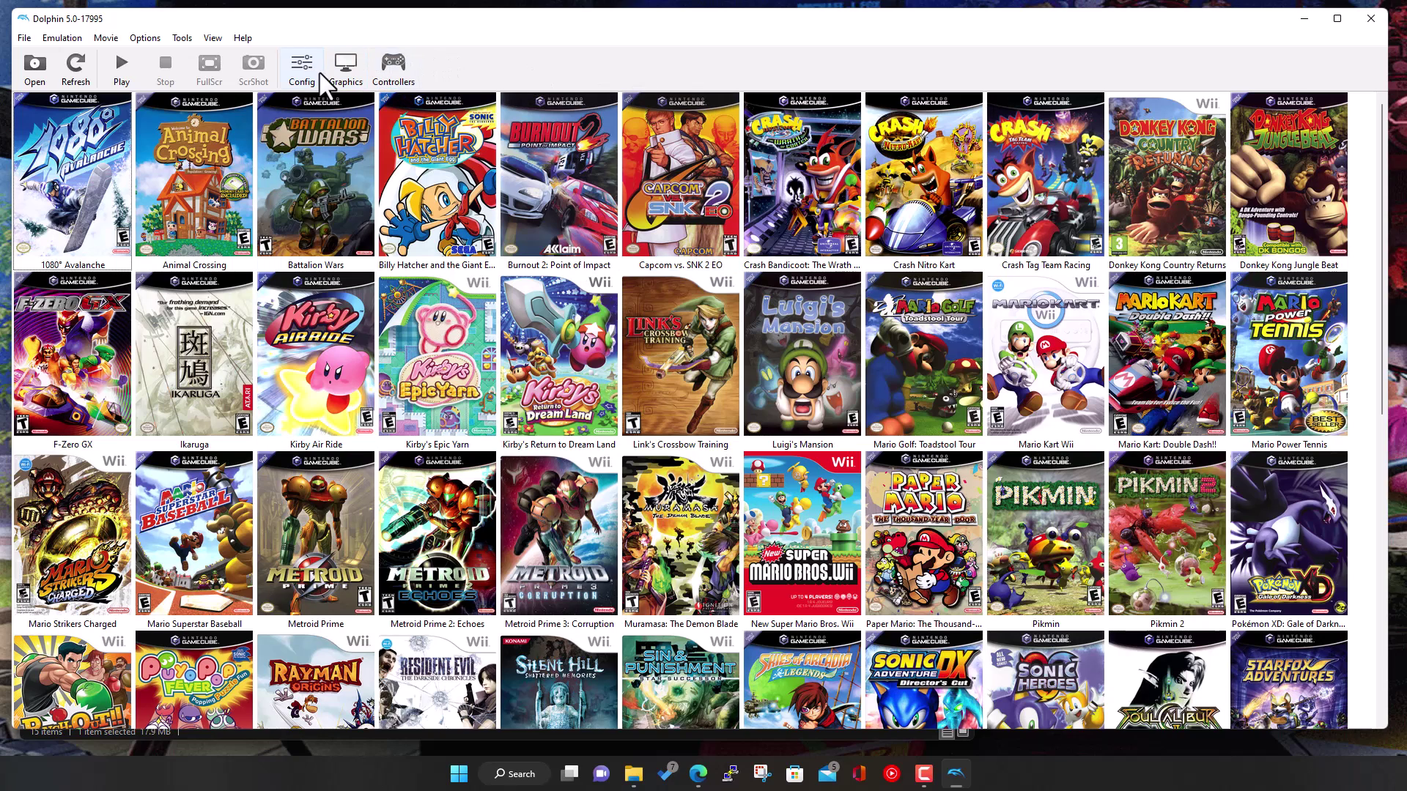
click(301, 70)
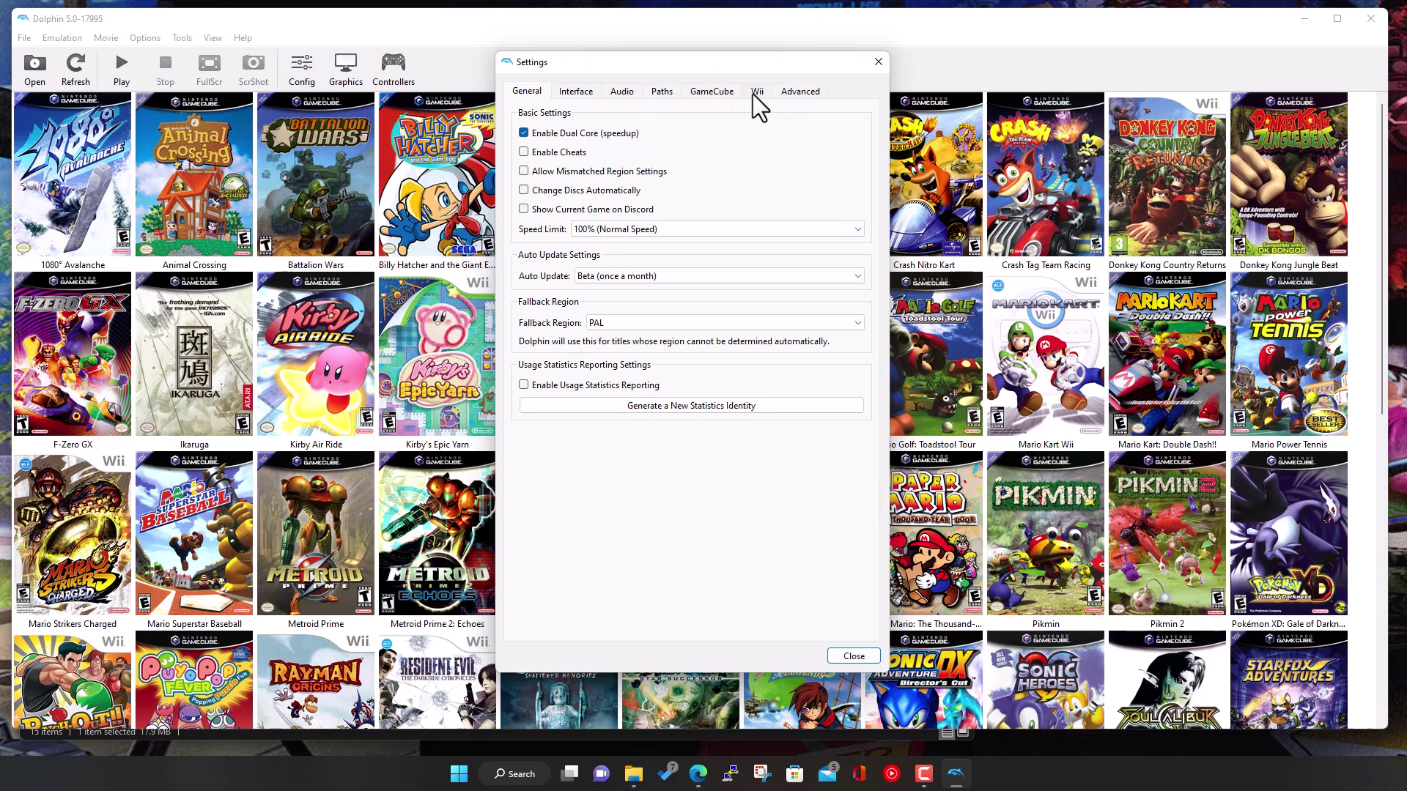
Step: Examine the configured game folders and user data paths in the emulator settings, and close the settings
click(667, 91)
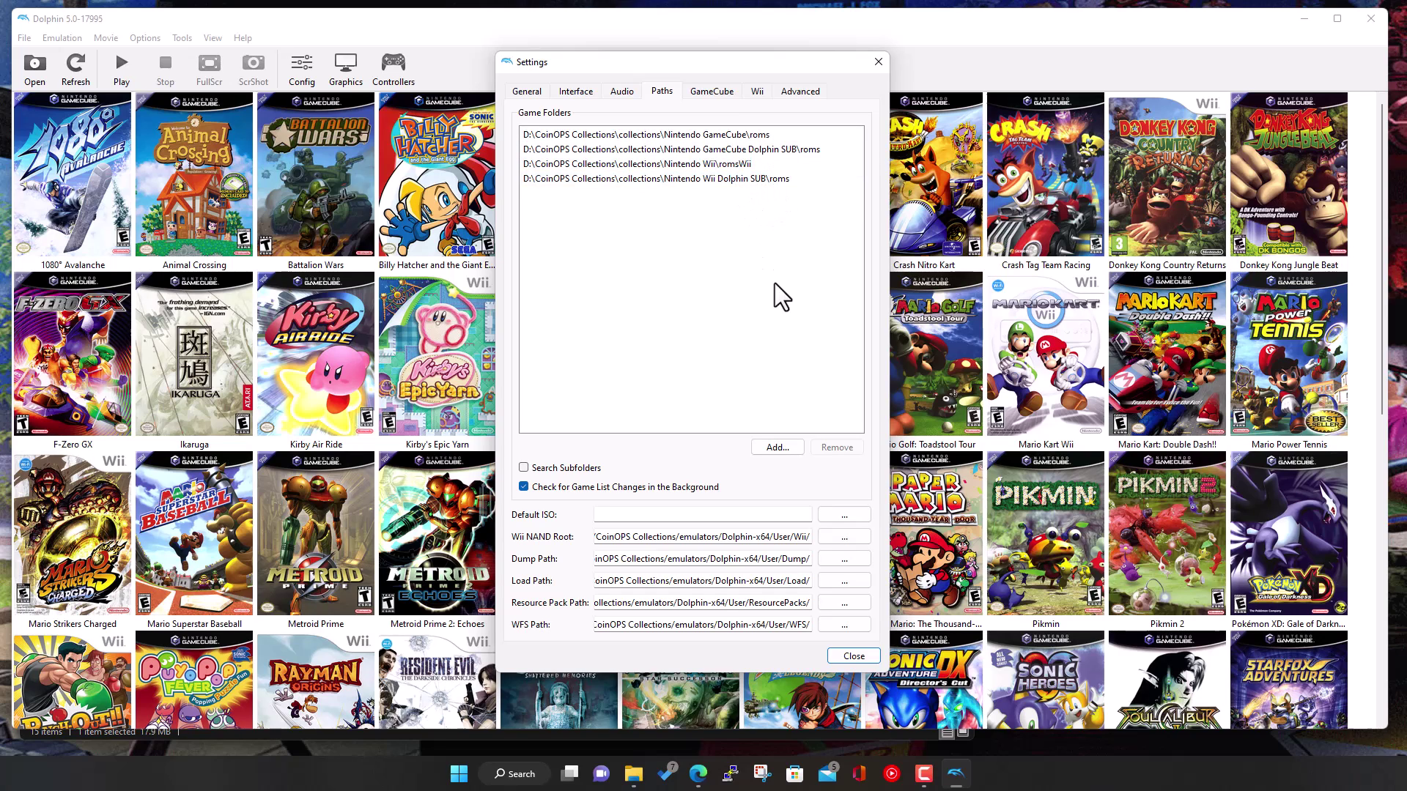
click(850, 656)
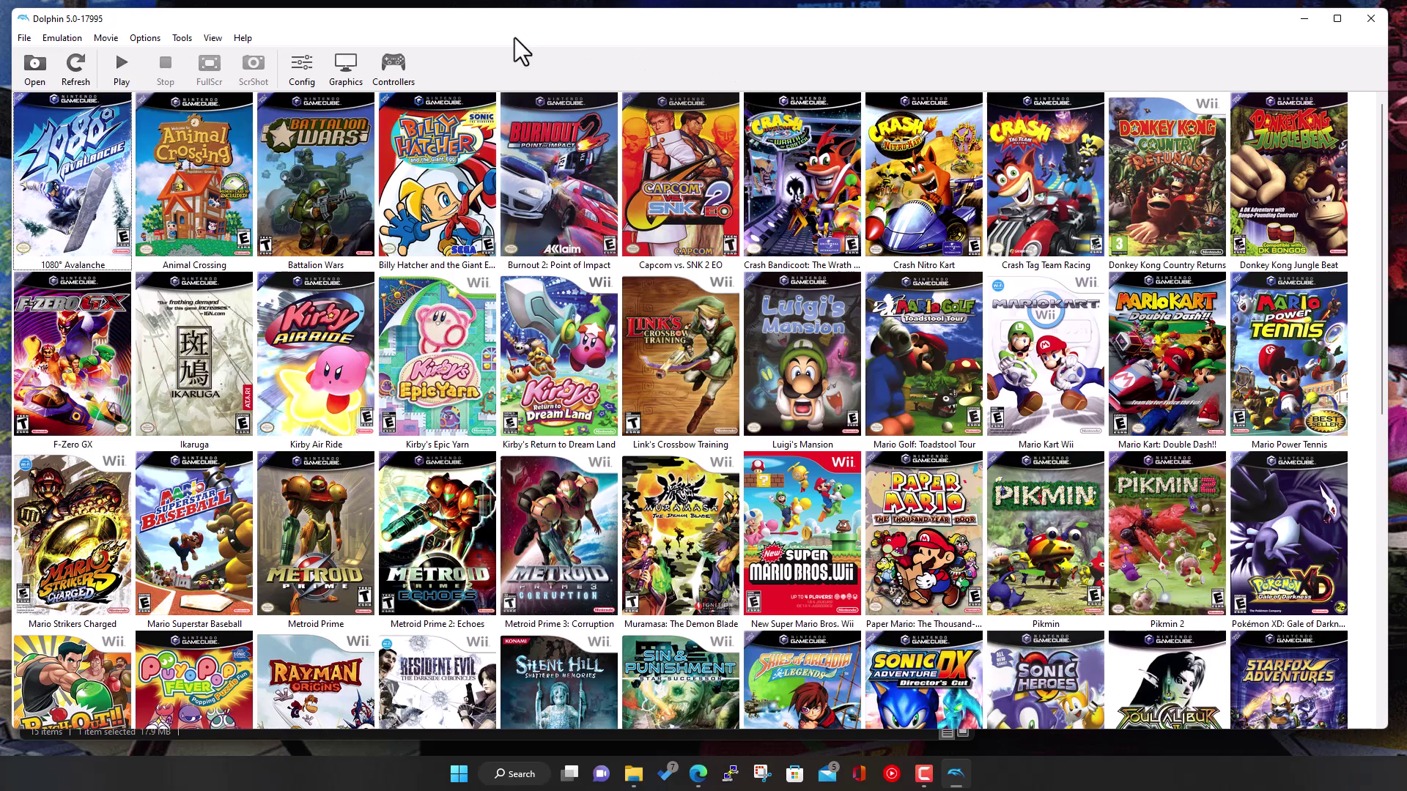
Step: Choose SDL/0/Xbox One S Controller as the device for the GameCube controller at Port 1
click(394, 66)
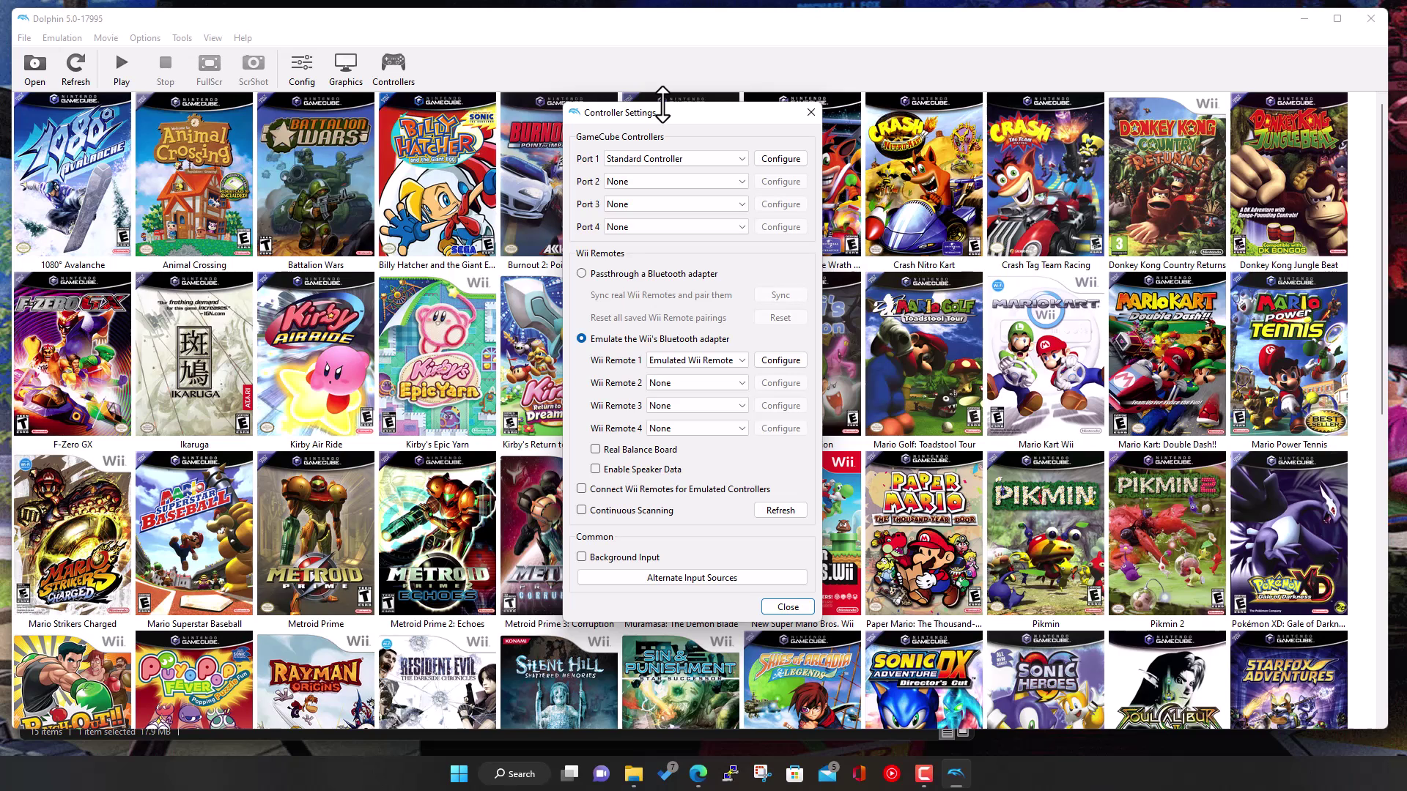
click(773, 159)
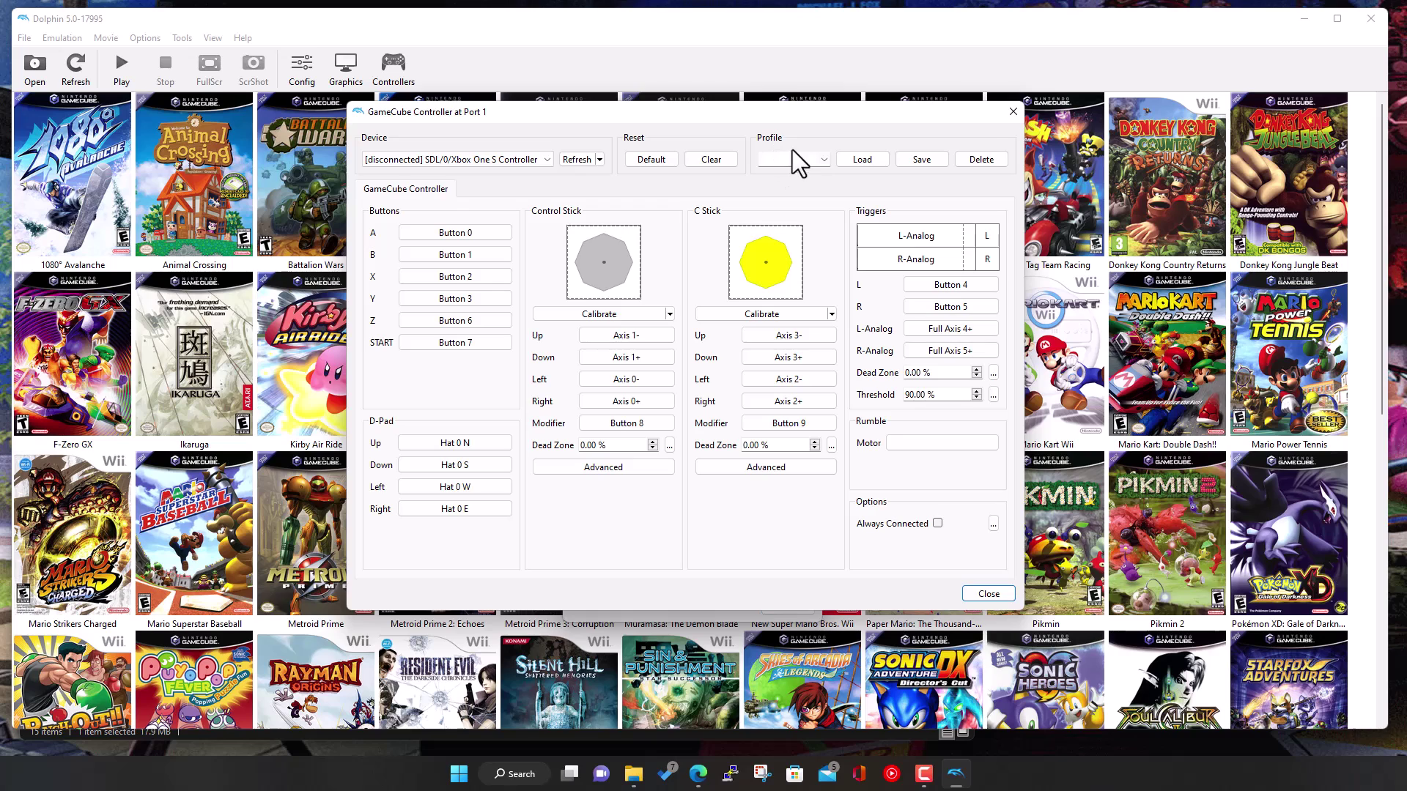
click(547, 159)
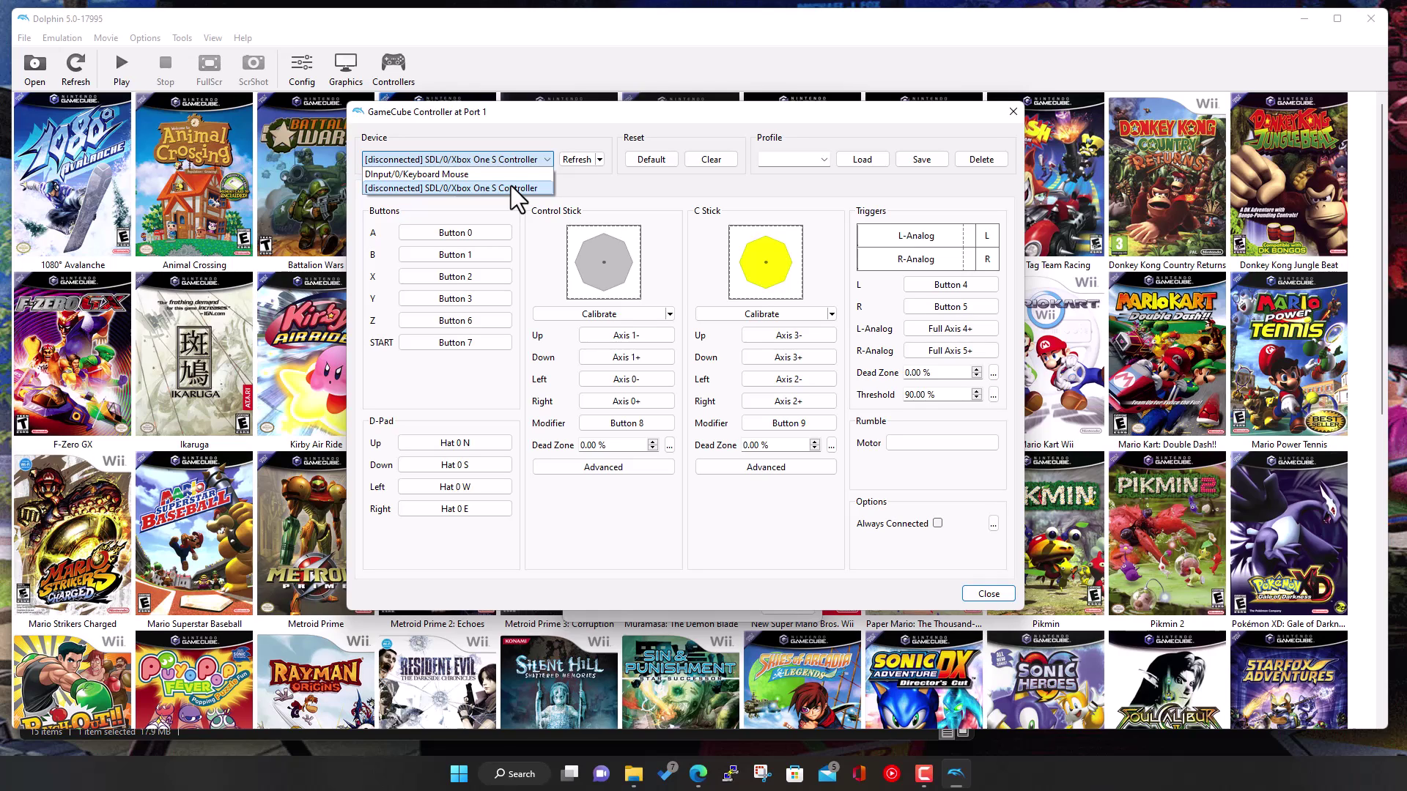
click(454, 189)
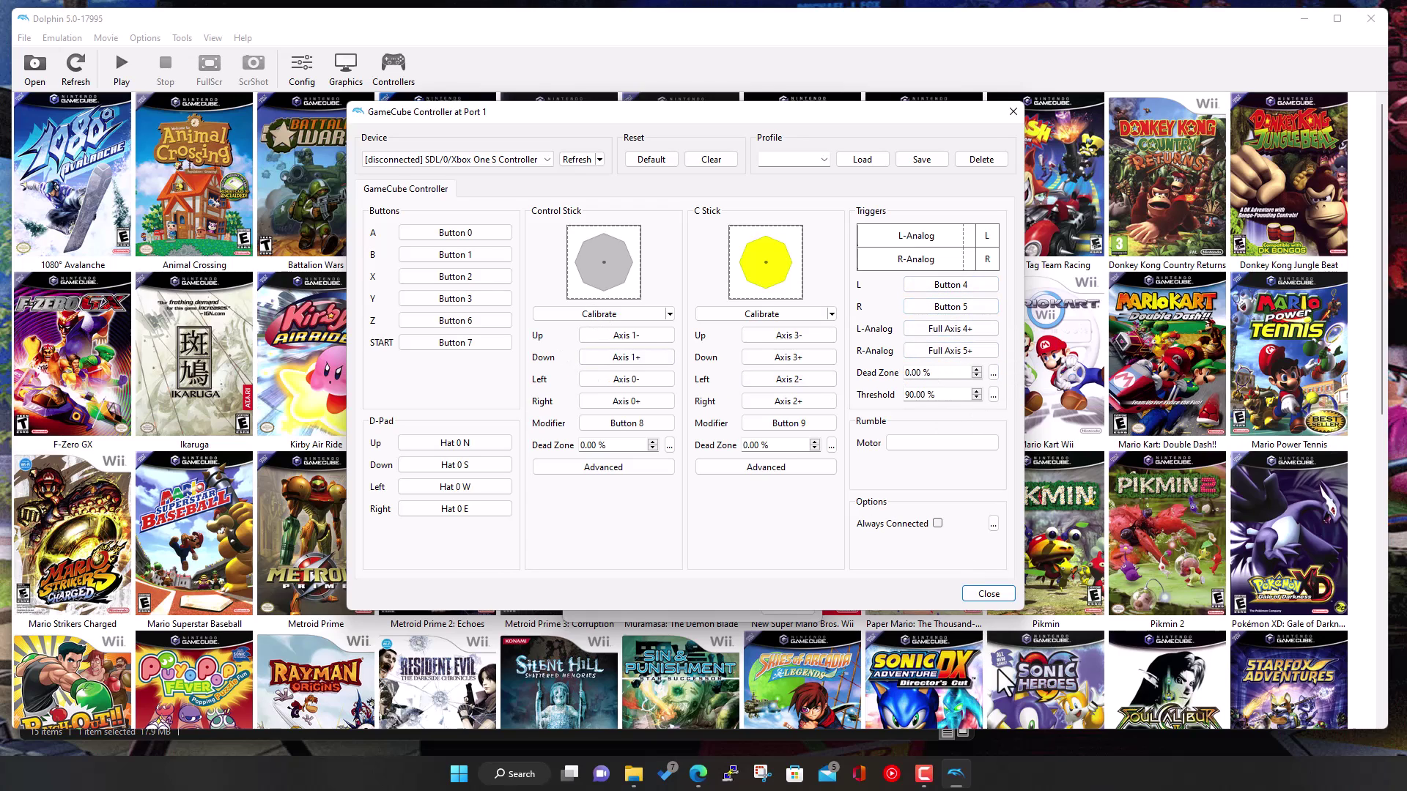
click(985, 594)
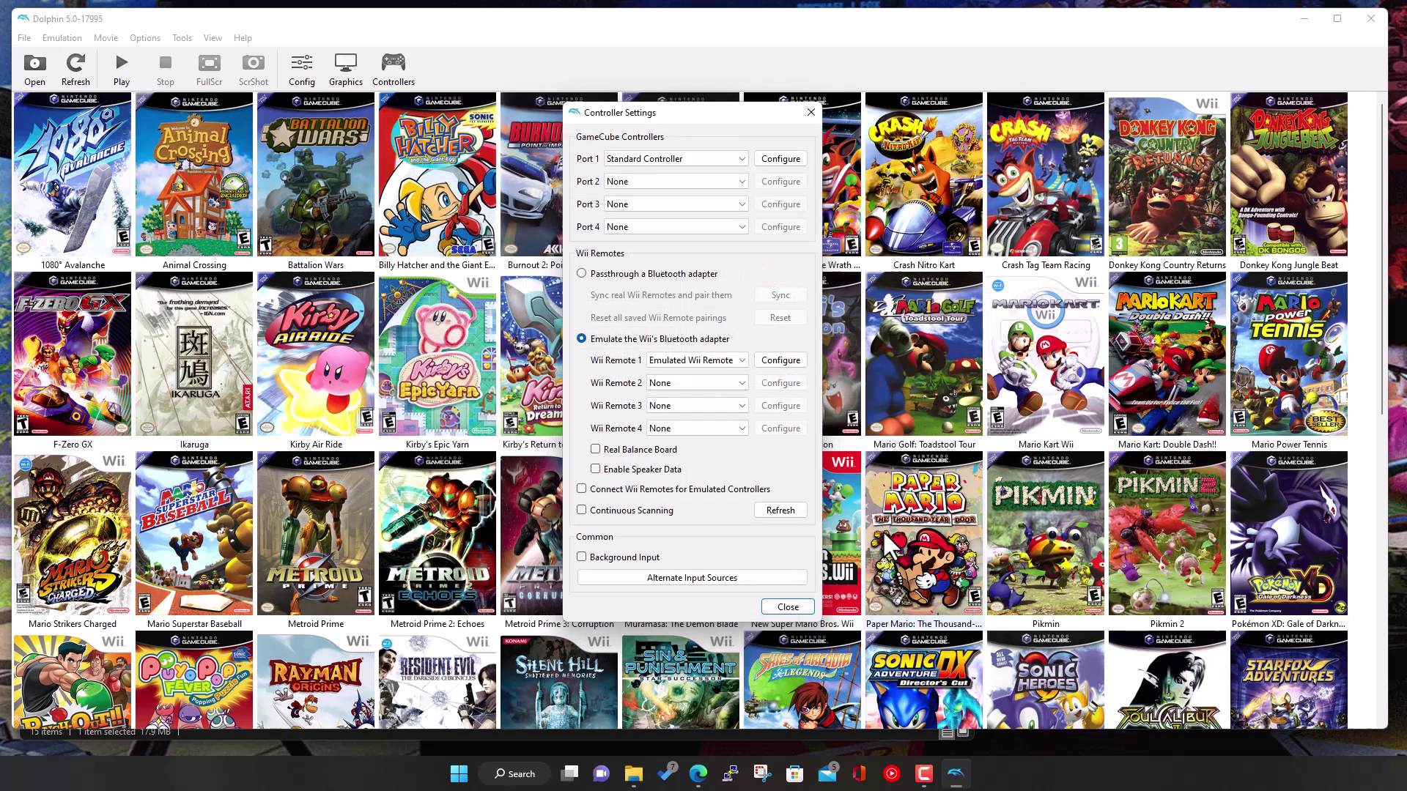
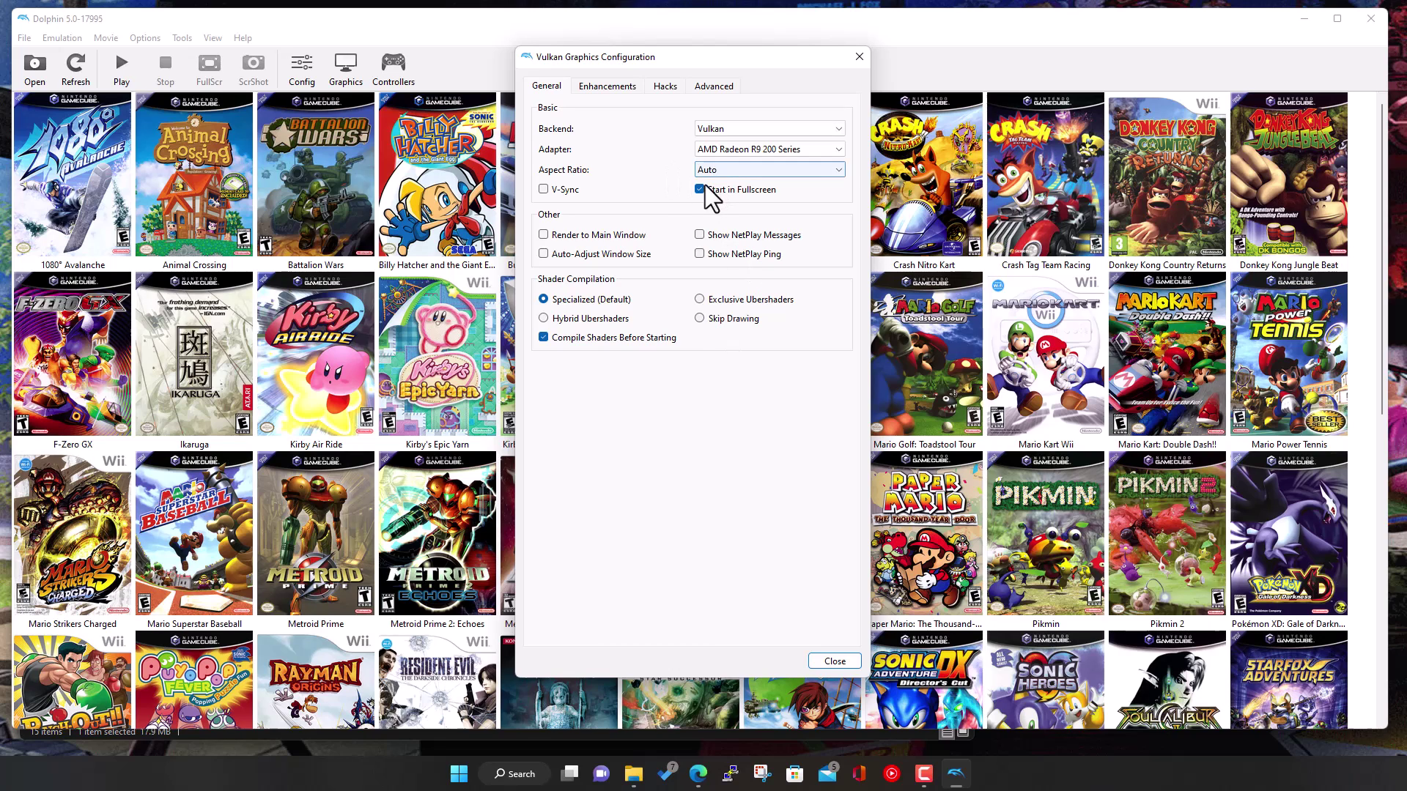
Step: Examine the general, enhancements, hacks and advanced options of the Vulkan graphics configuration, including fullscreen and shader compilation, and close it
mouse_move(718, 190)
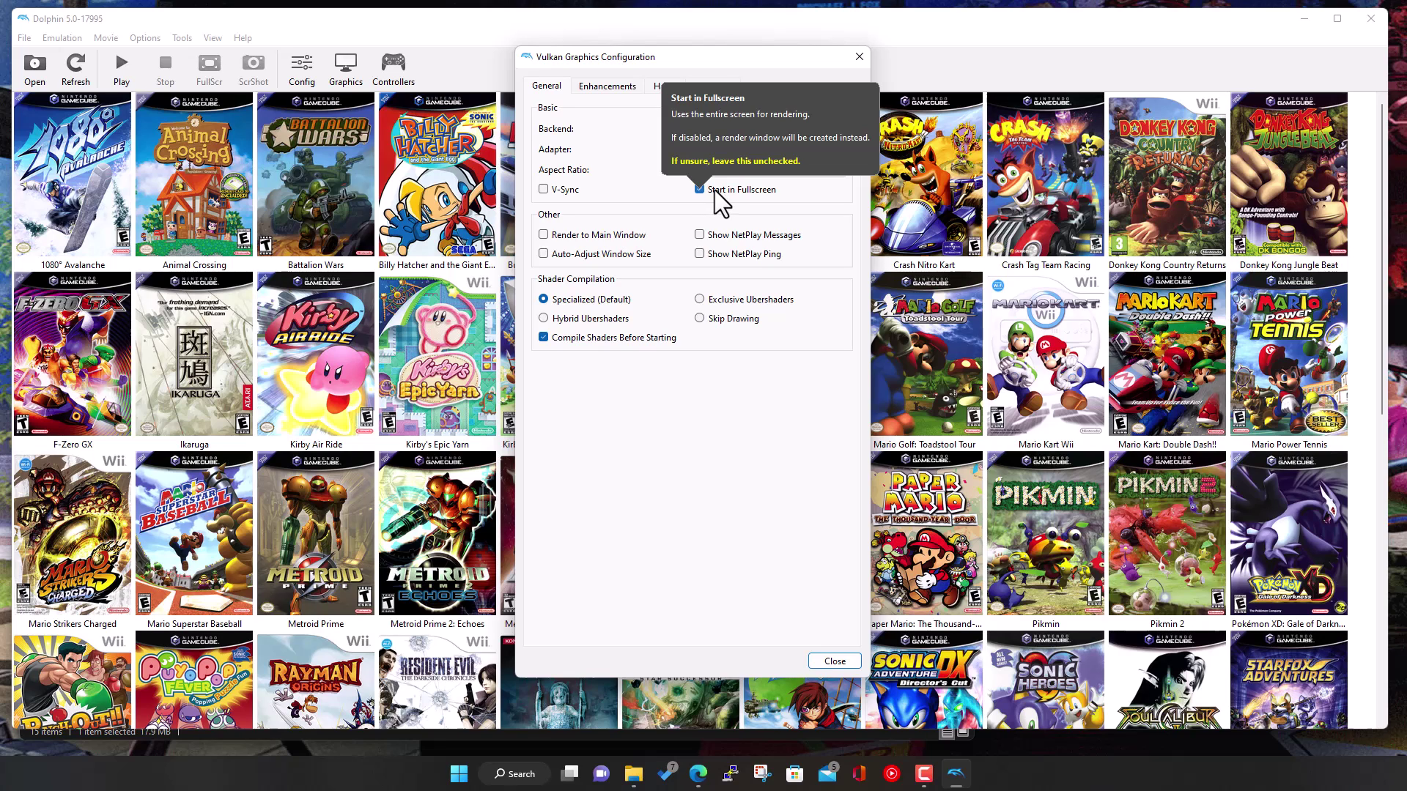
mouse_move(547, 189)
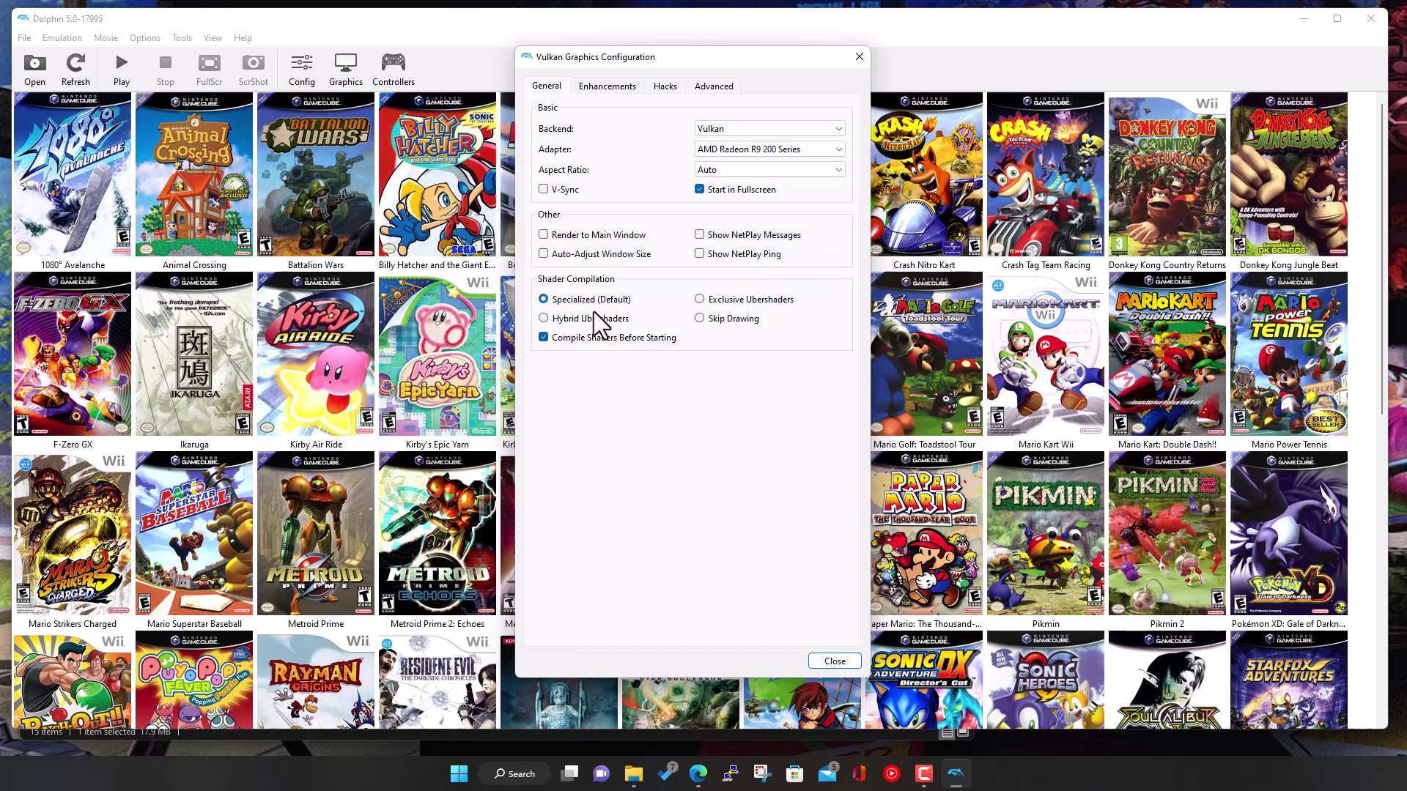
mouse_move(588, 303)
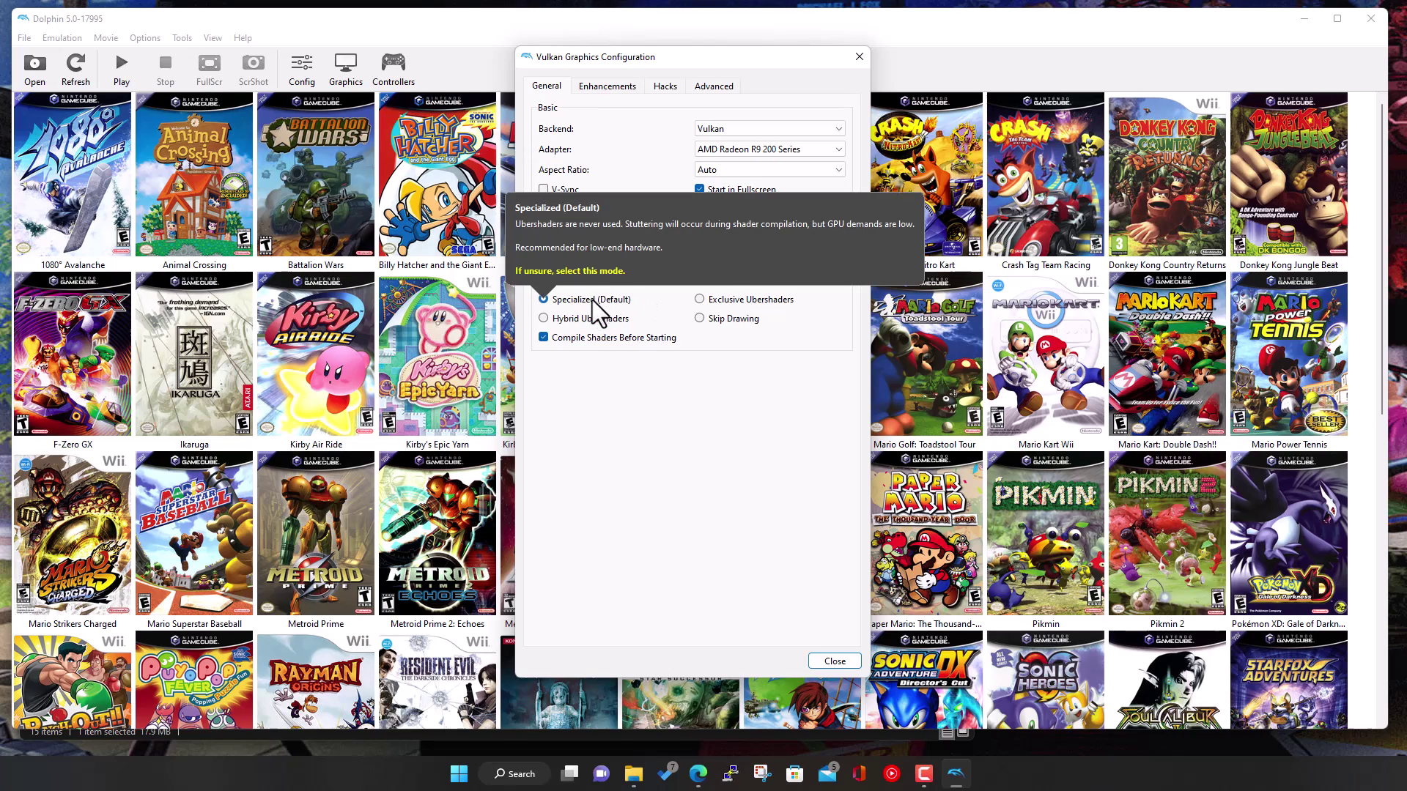
mouse_move(583, 339)
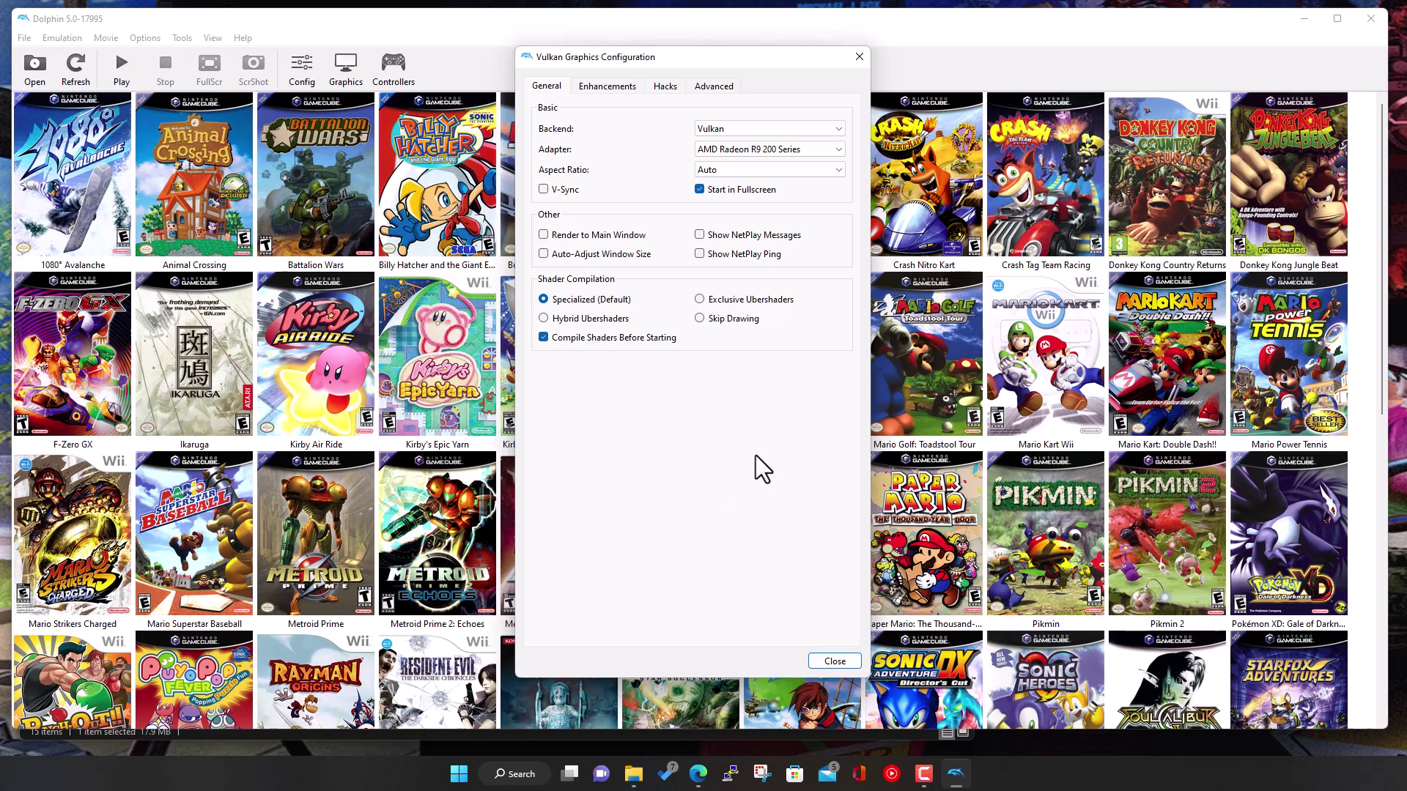
click(612, 86)
click(662, 87)
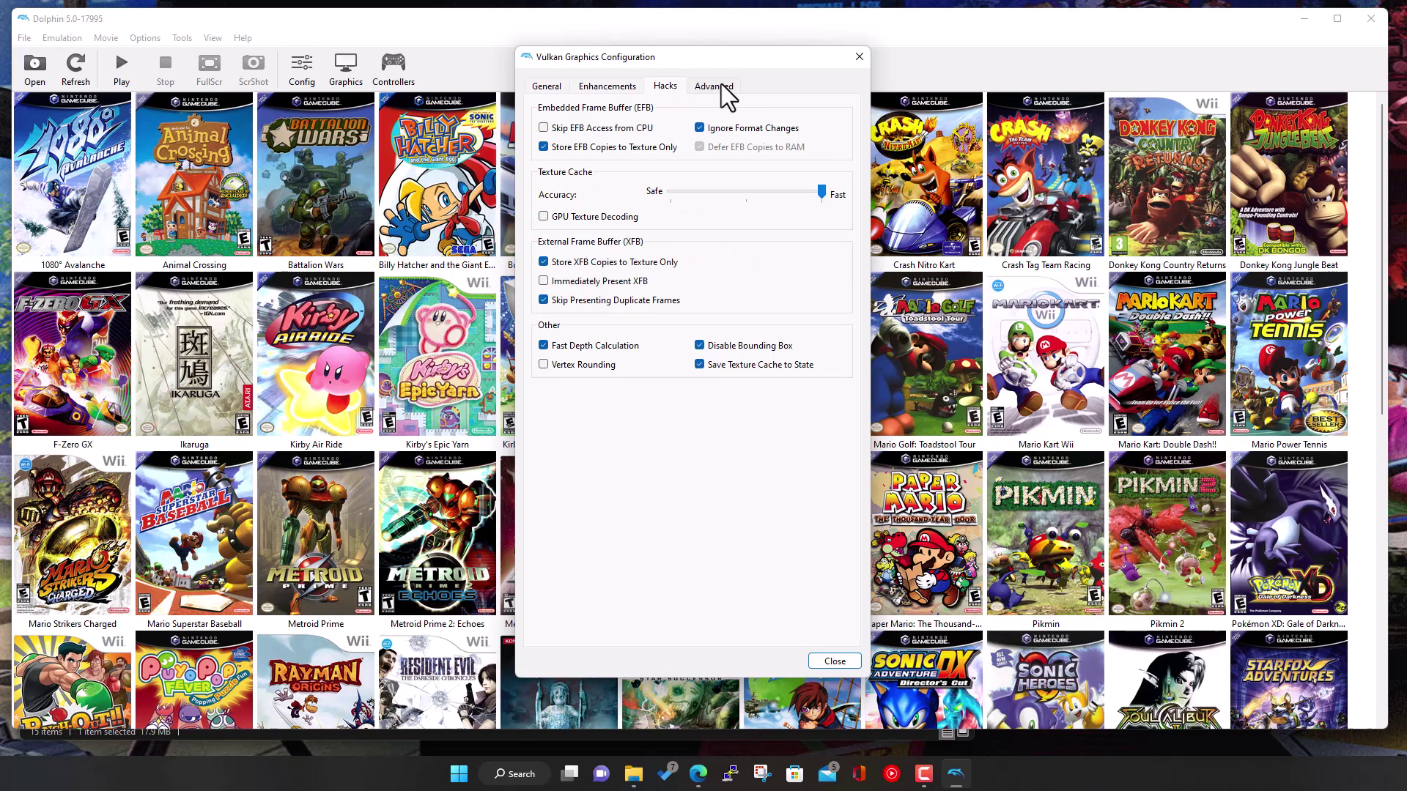
click(714, 86)
click(665, 91)
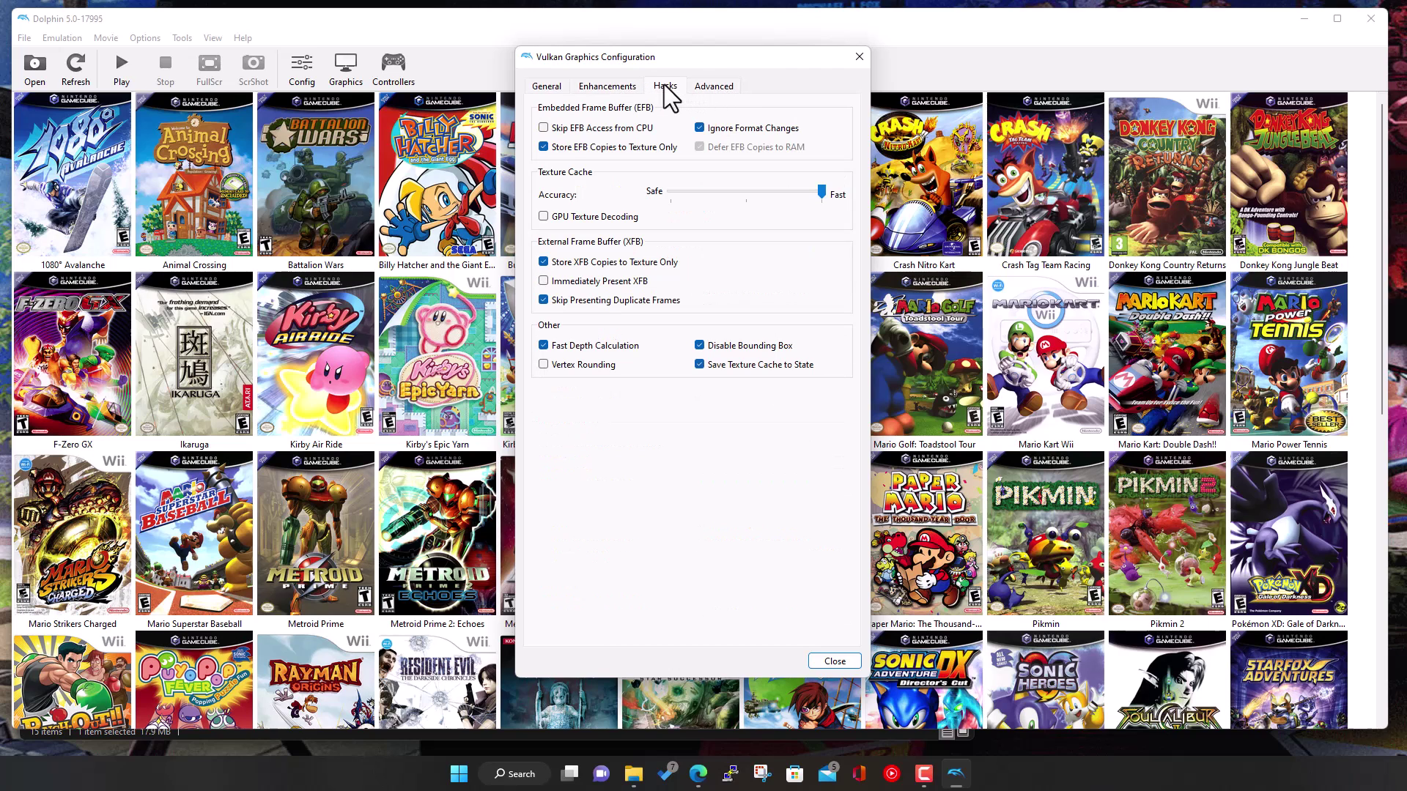
click(614, 84)
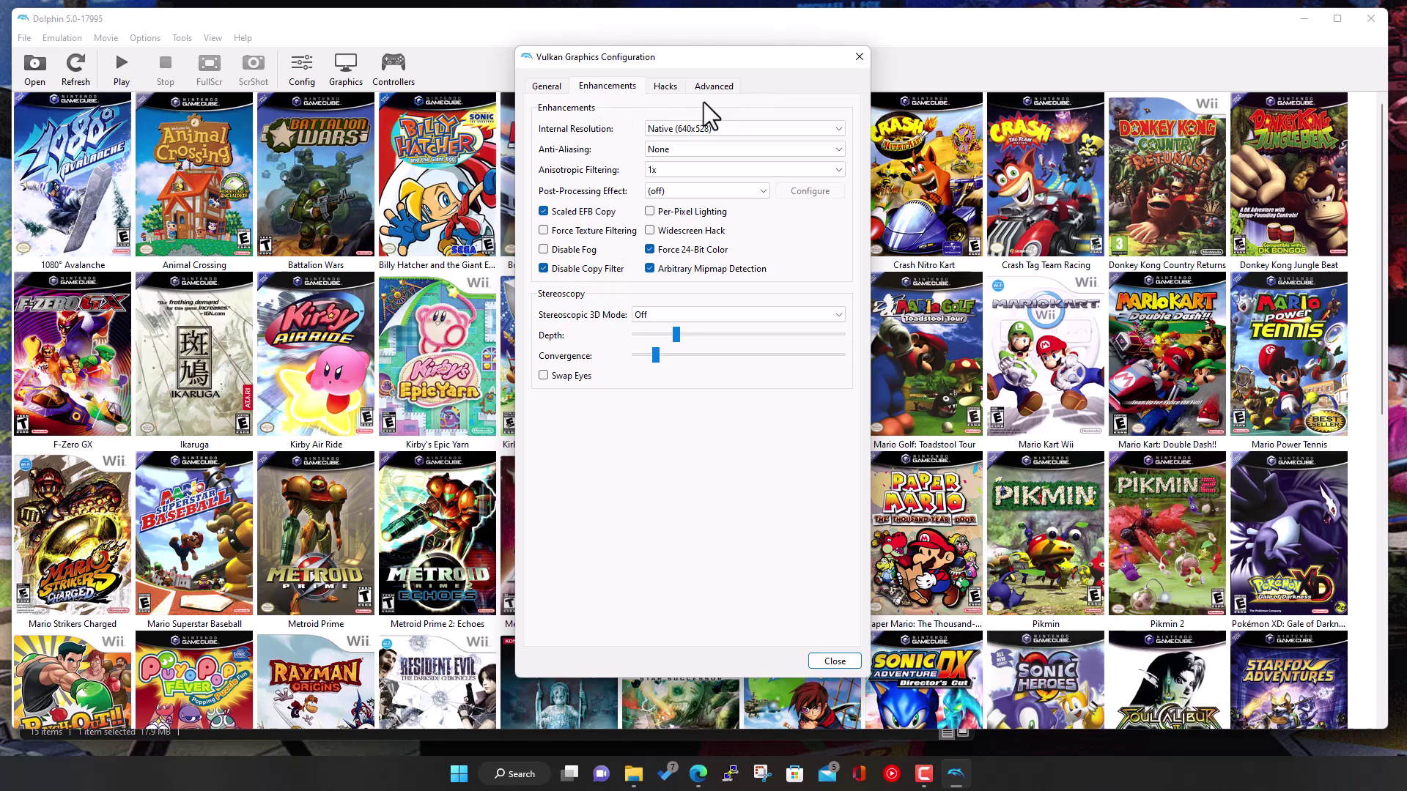
click(549, 87)
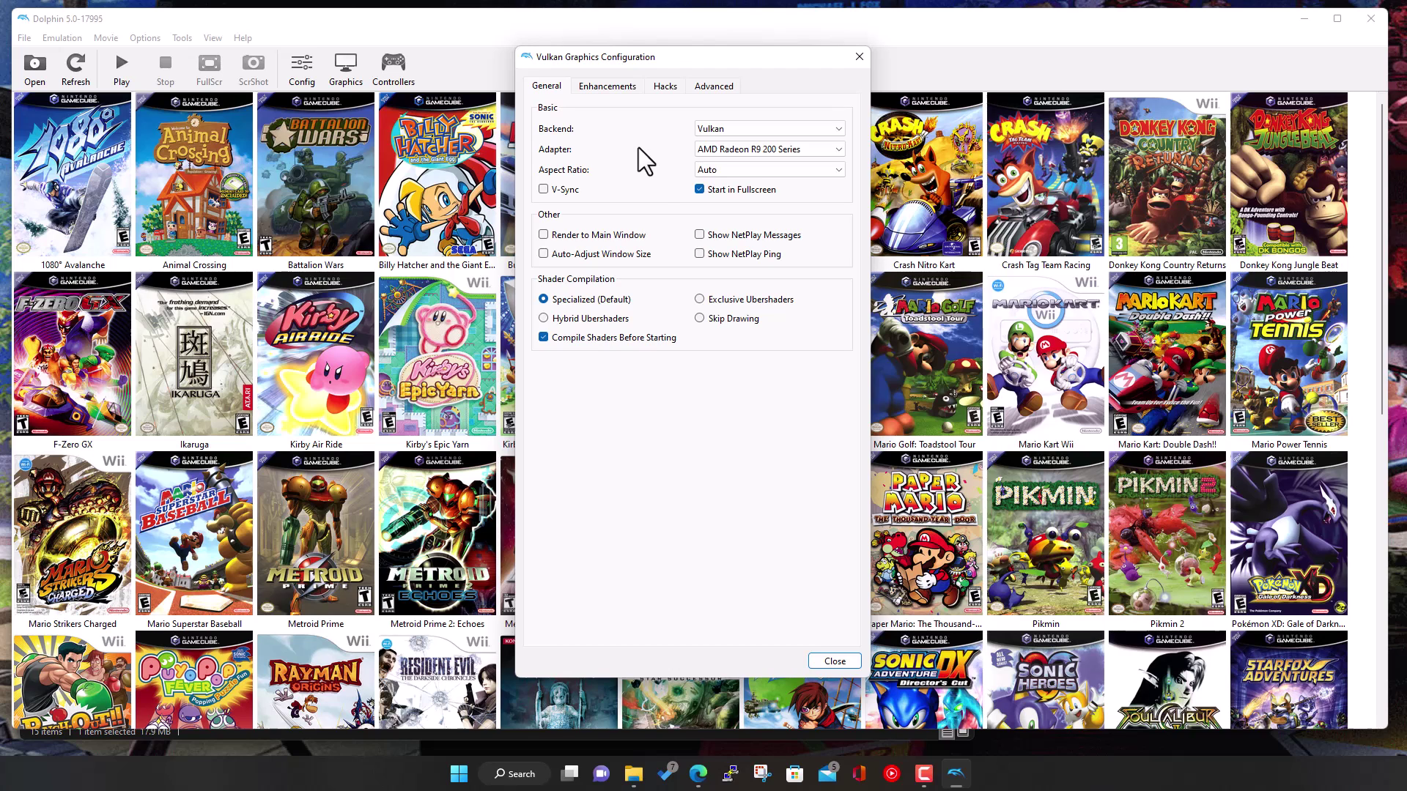
click(827, 658)
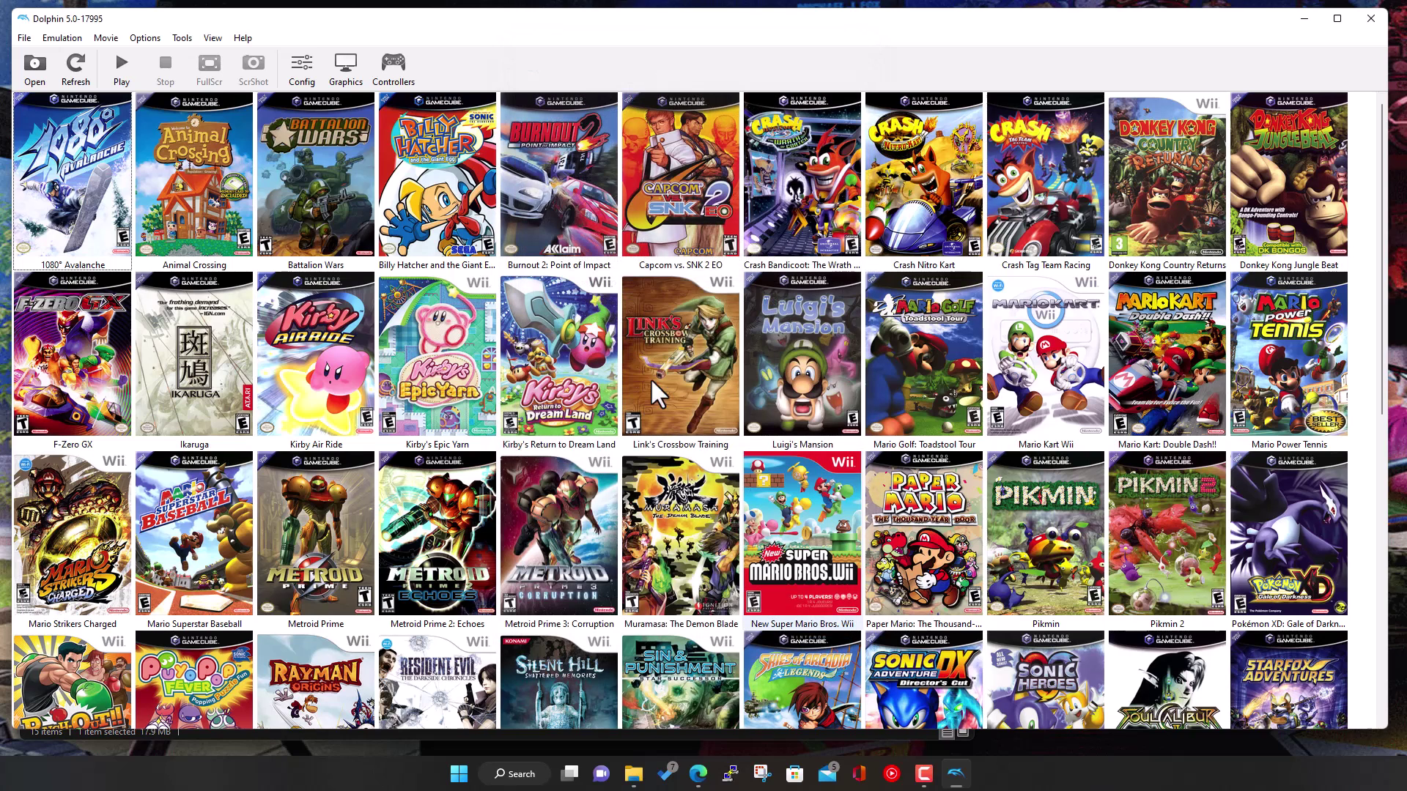
Step: Examine the emulator's general and interface settings, including the render window and mouse cursor options, and close the settings
click(301, 68)
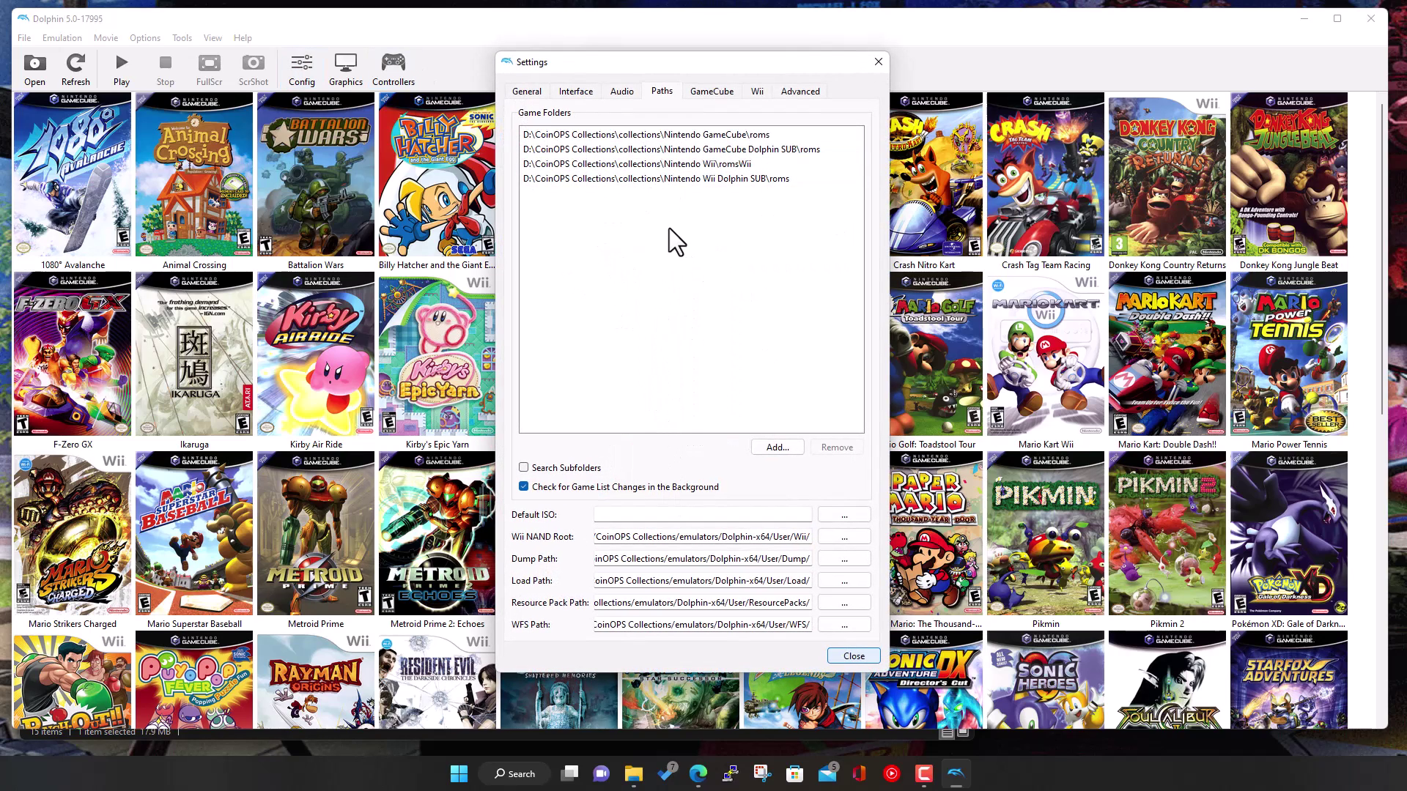
click(531, 93)
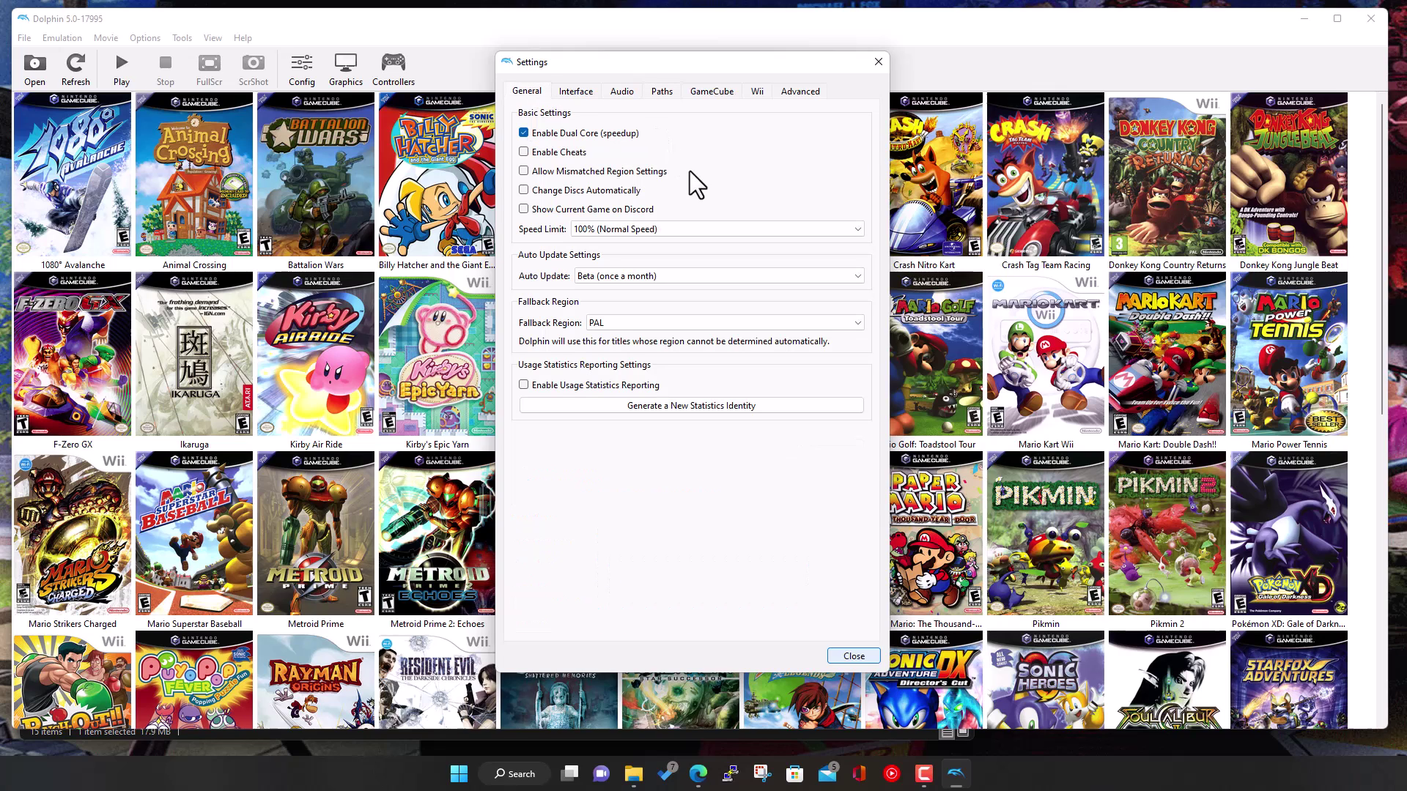
click(579, 93)
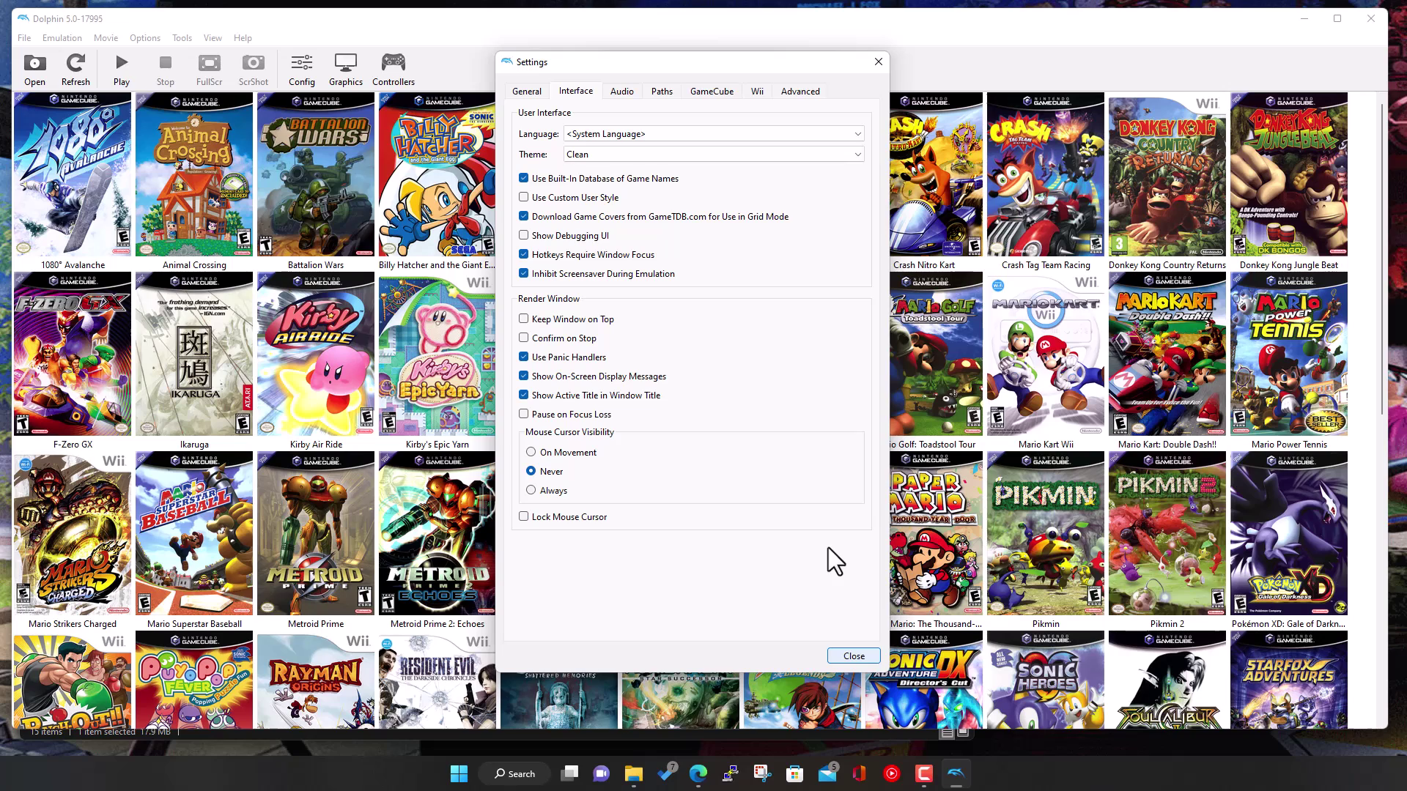
click(863, 658)
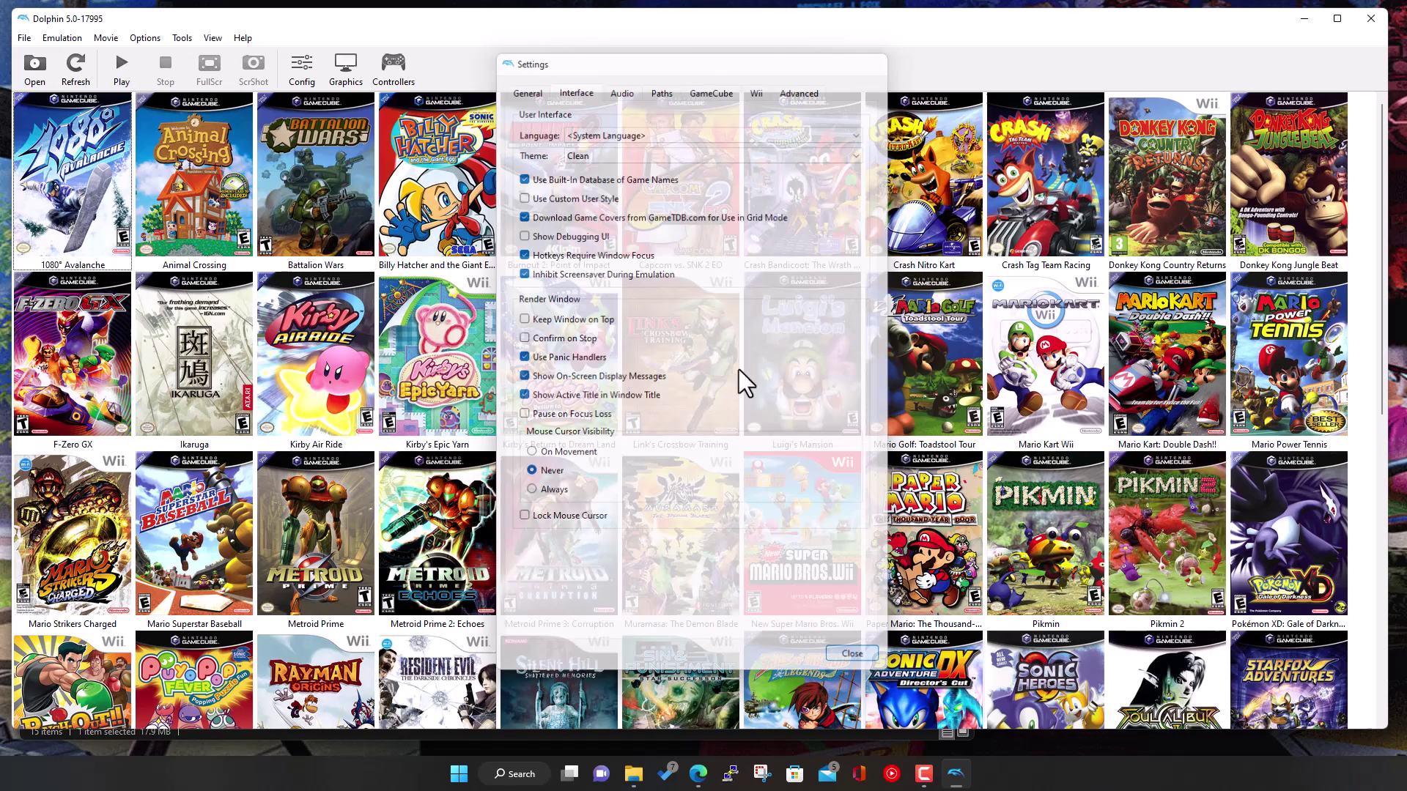
Step: Examine the general hotkey assignments, especially the one for Exit, and close the hotkey settings
click(179, 38)
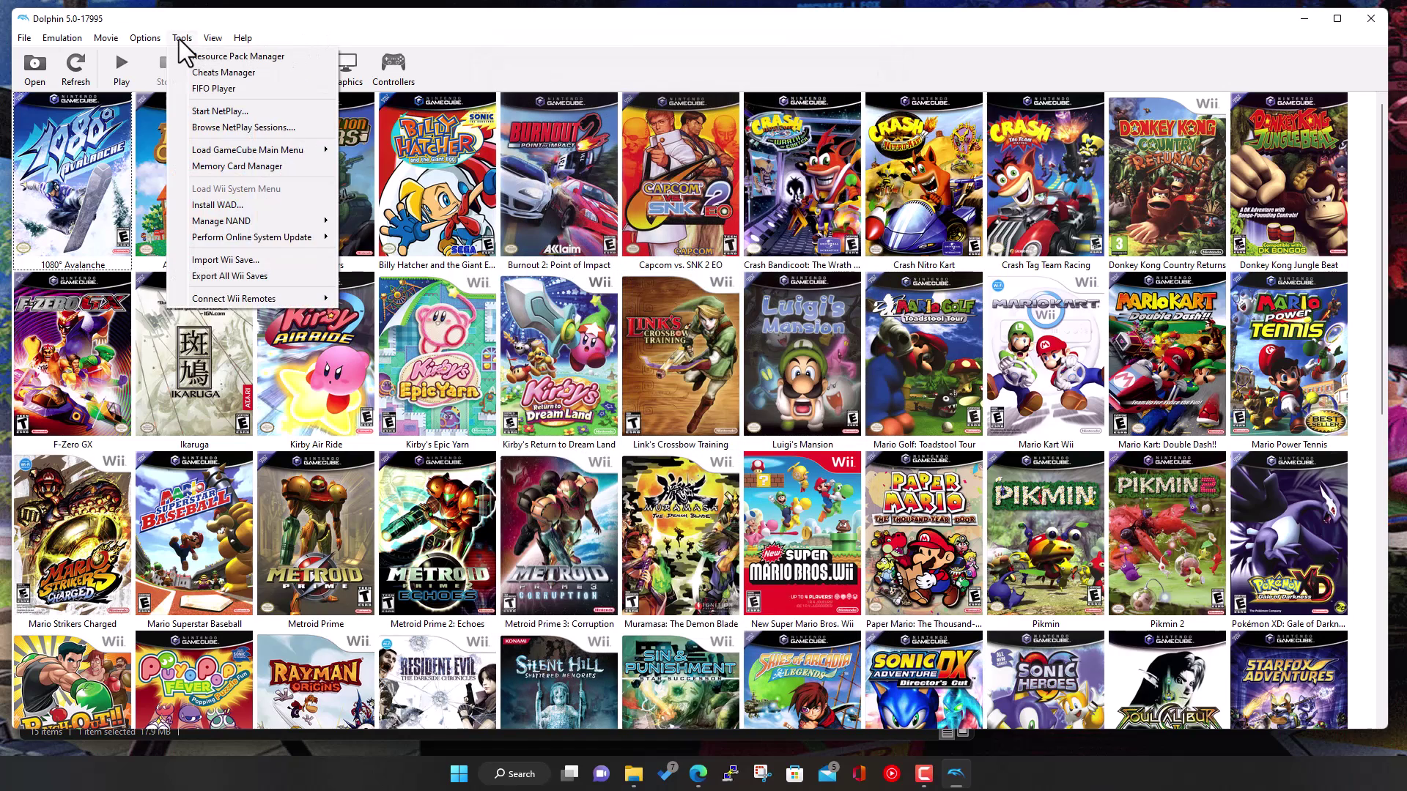
mouse_move(154, 38)
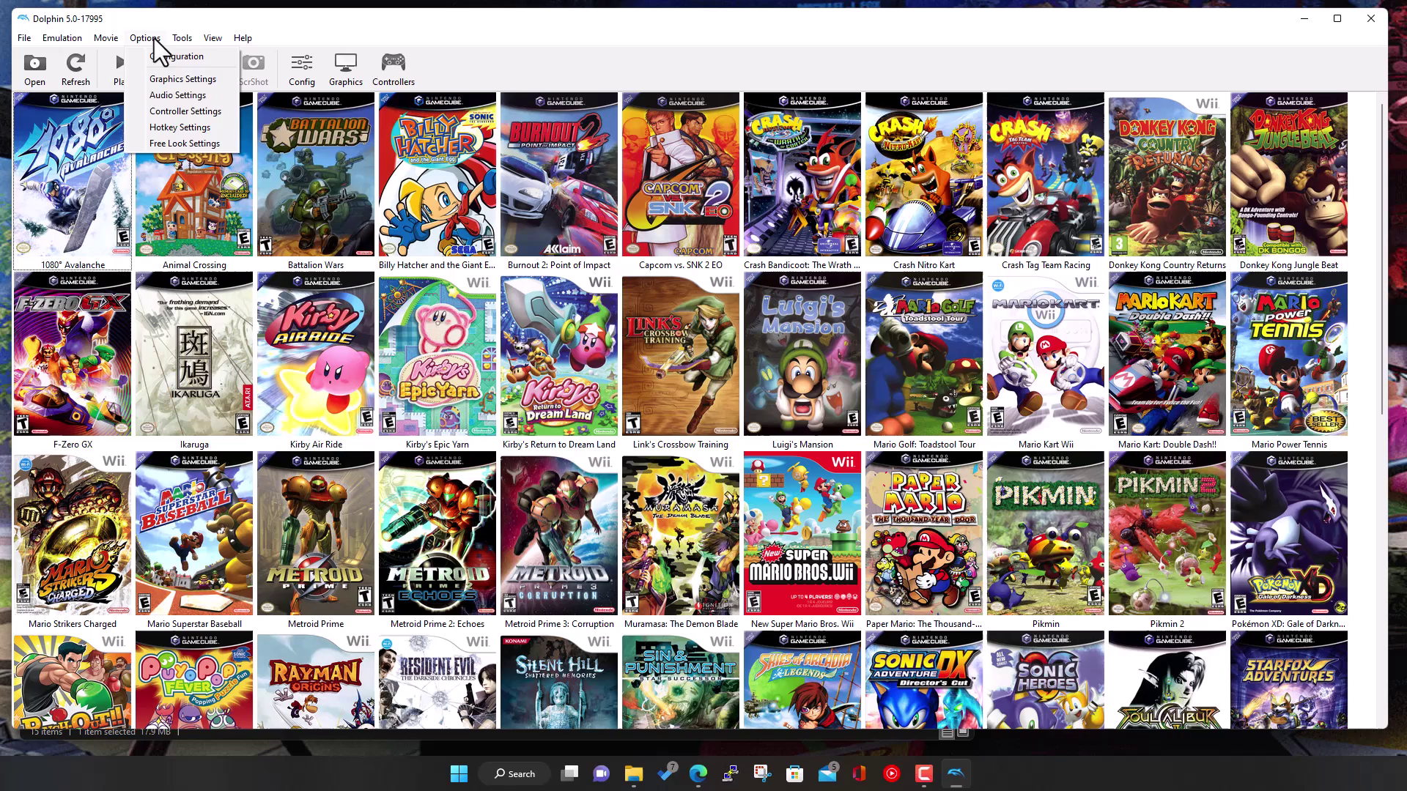
click(164, 127)
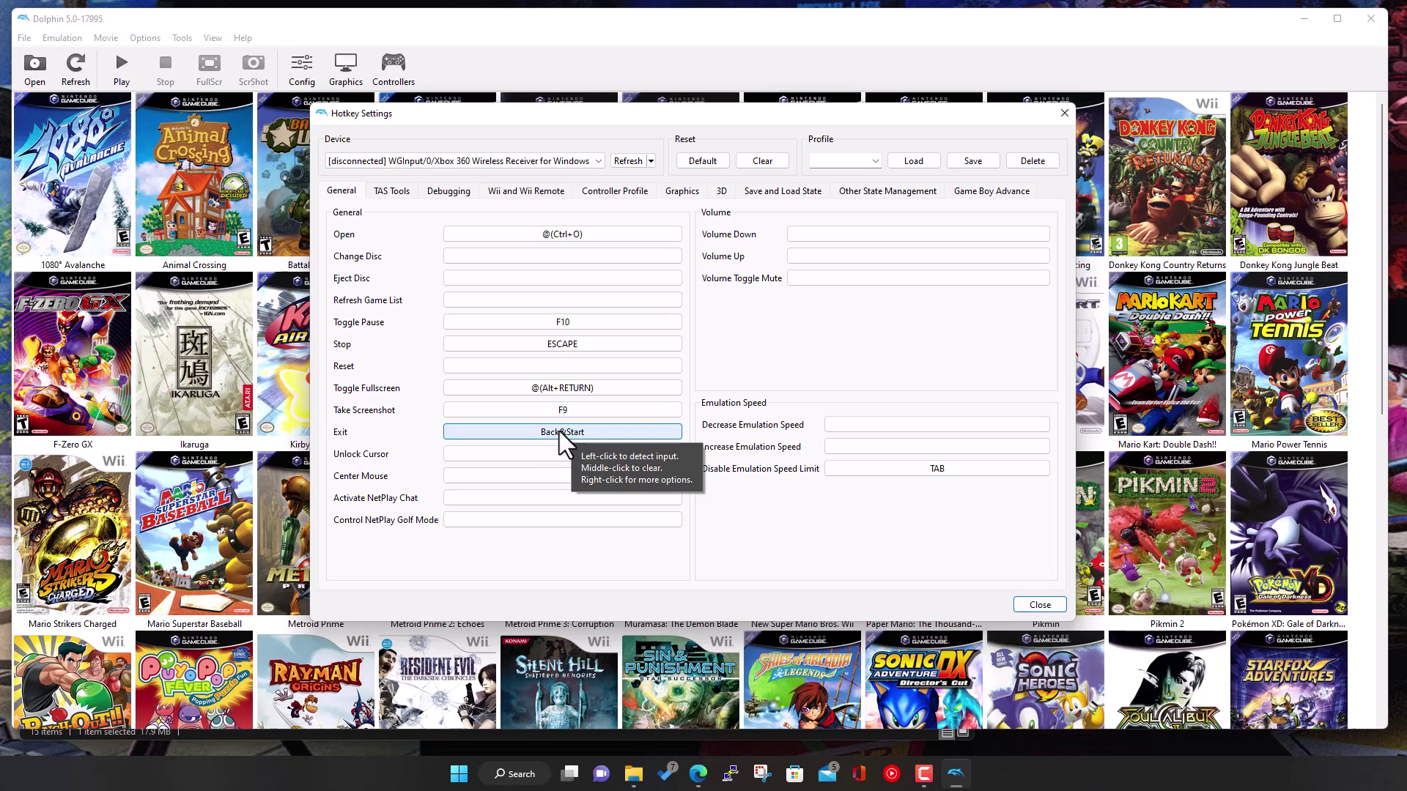
click(1034, 605)
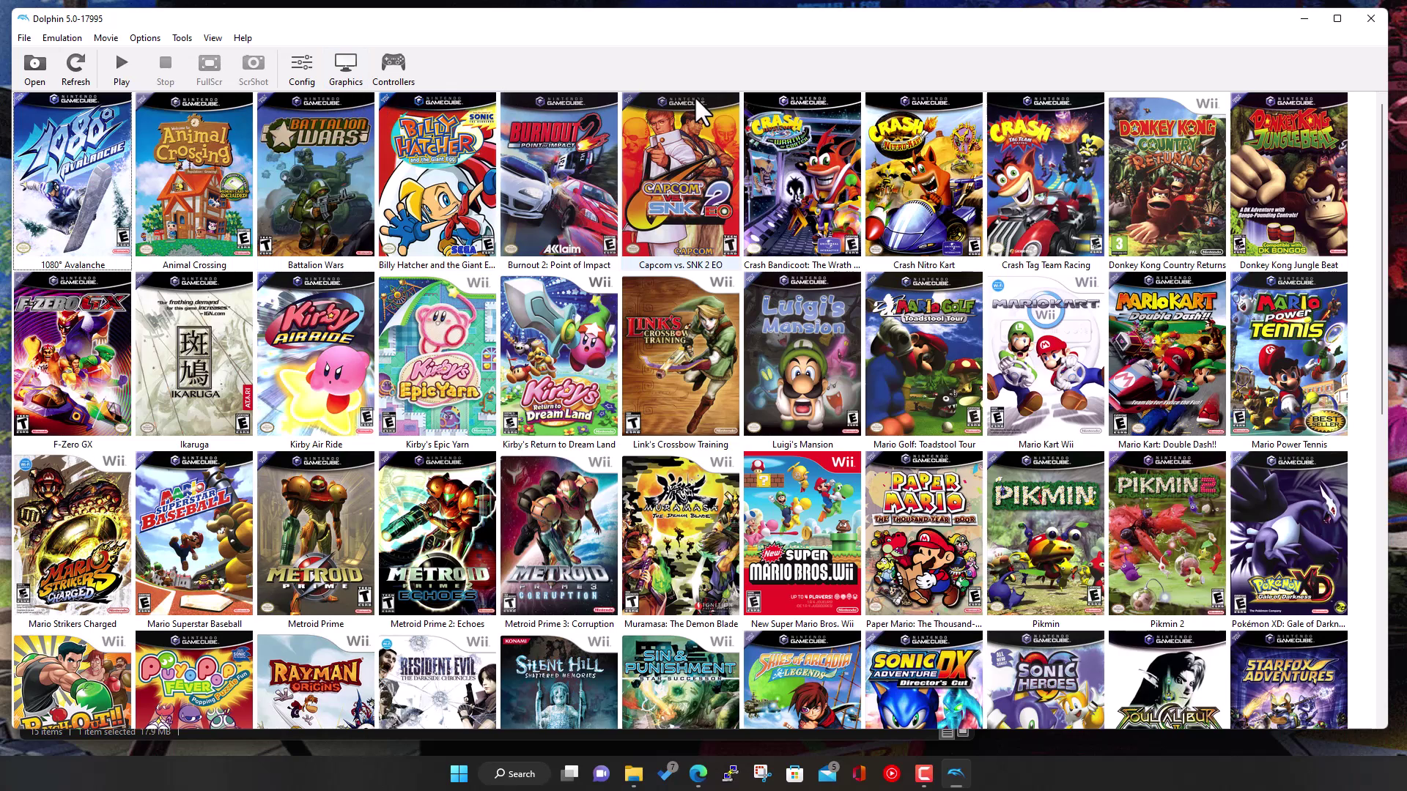
Step: Check for emulator updates, dismiss the message and close Dolphin
click(246, 39)
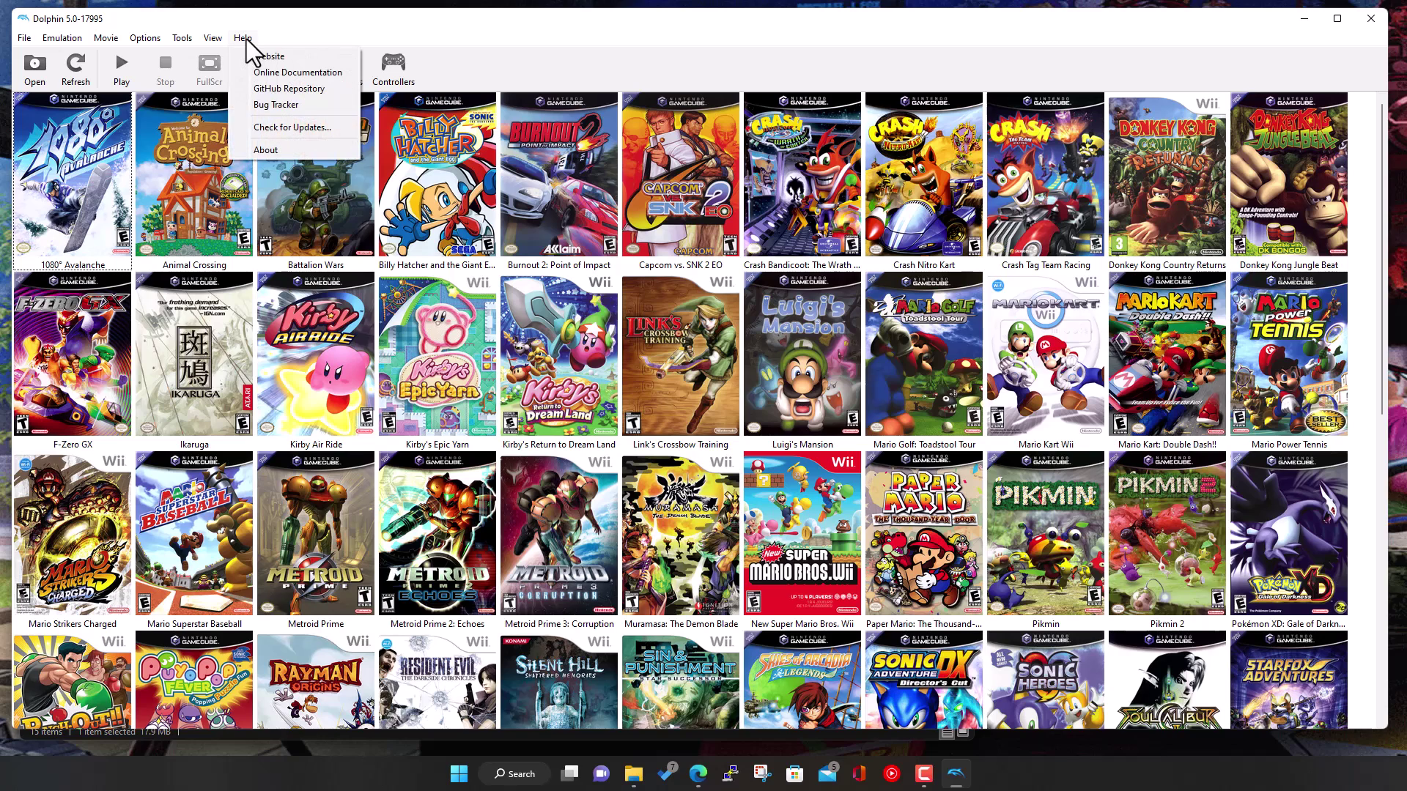
click(288, 128)
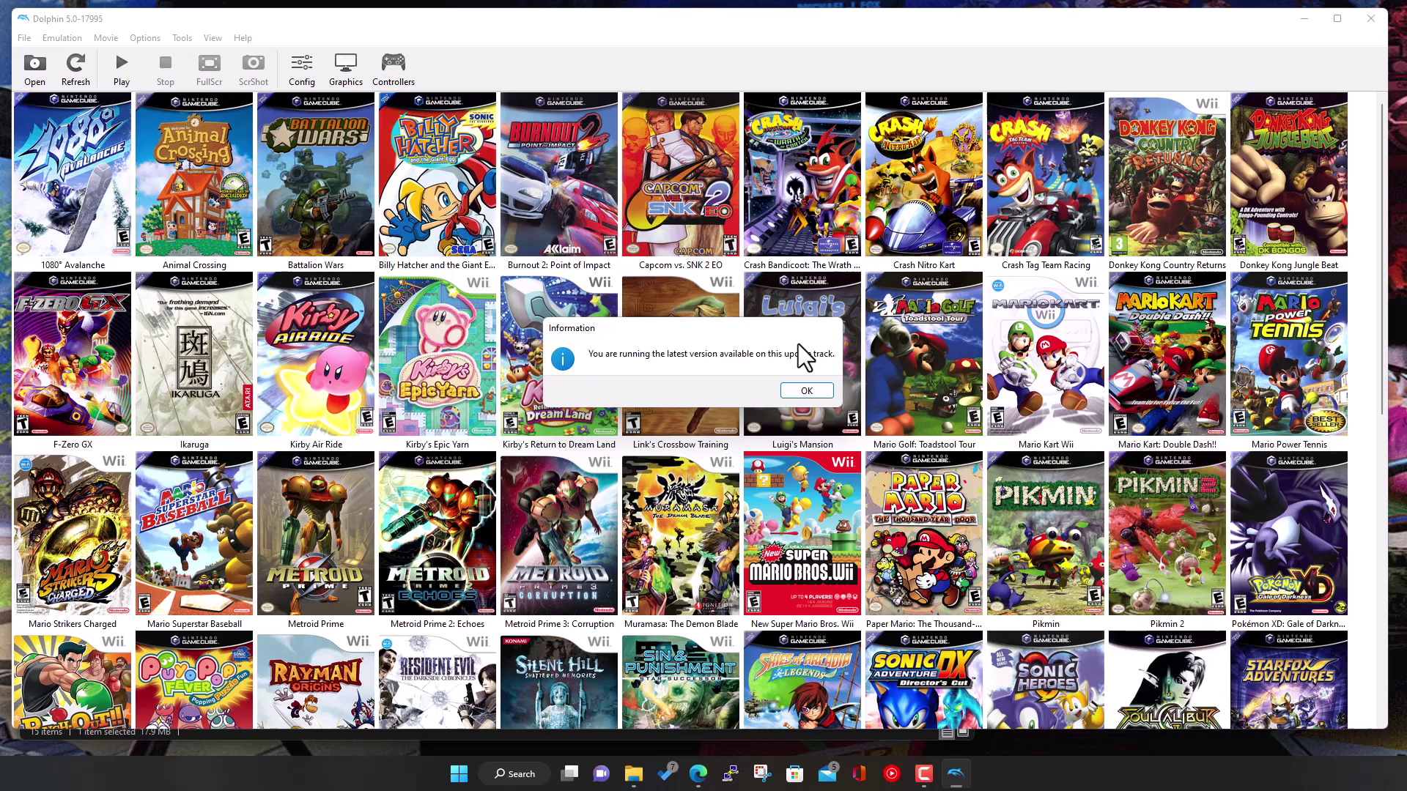
click(804, 389)
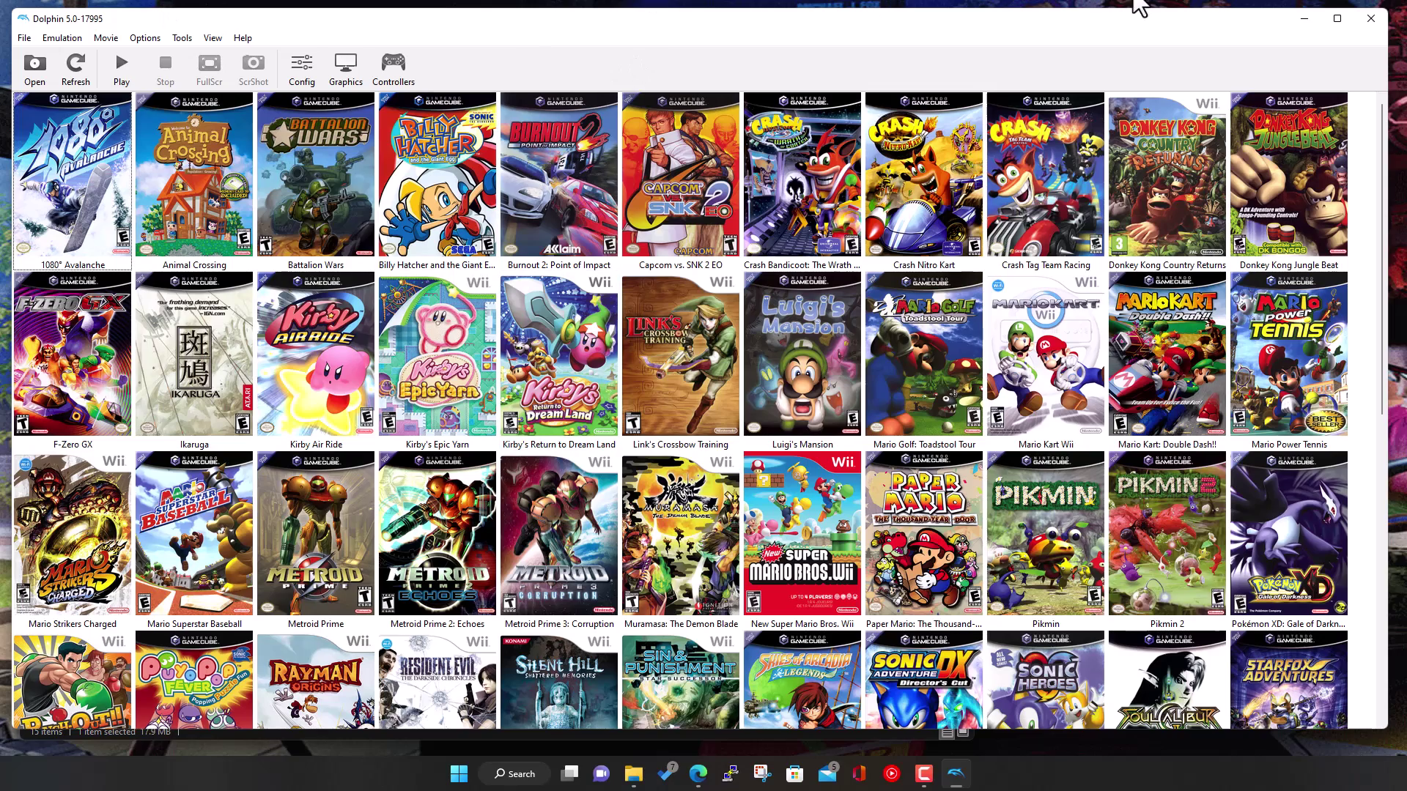
click(1371, 19)
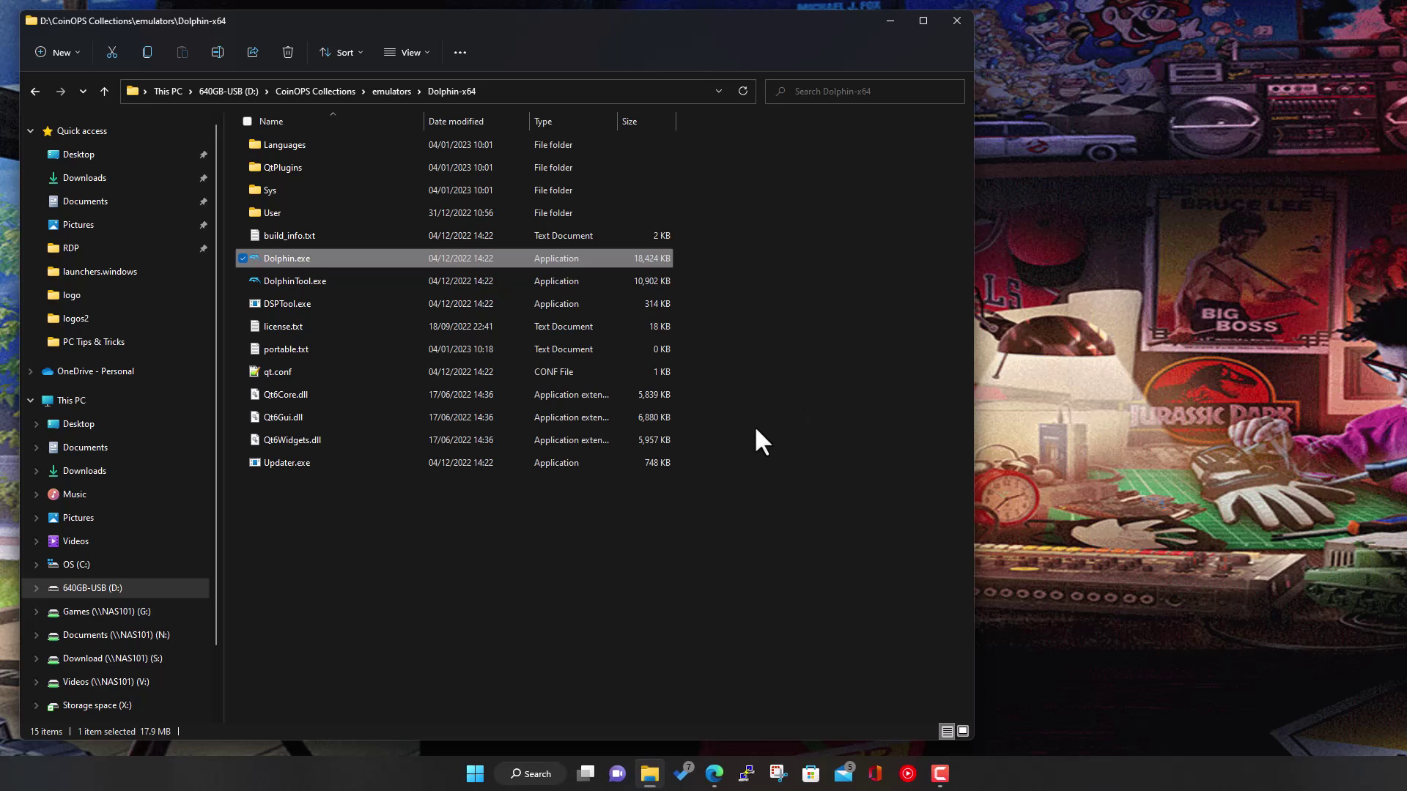
Step: Open the launchers.windows folder in CoinOPS Collections and locate the Wii launcher .conf files
click(331, 89)
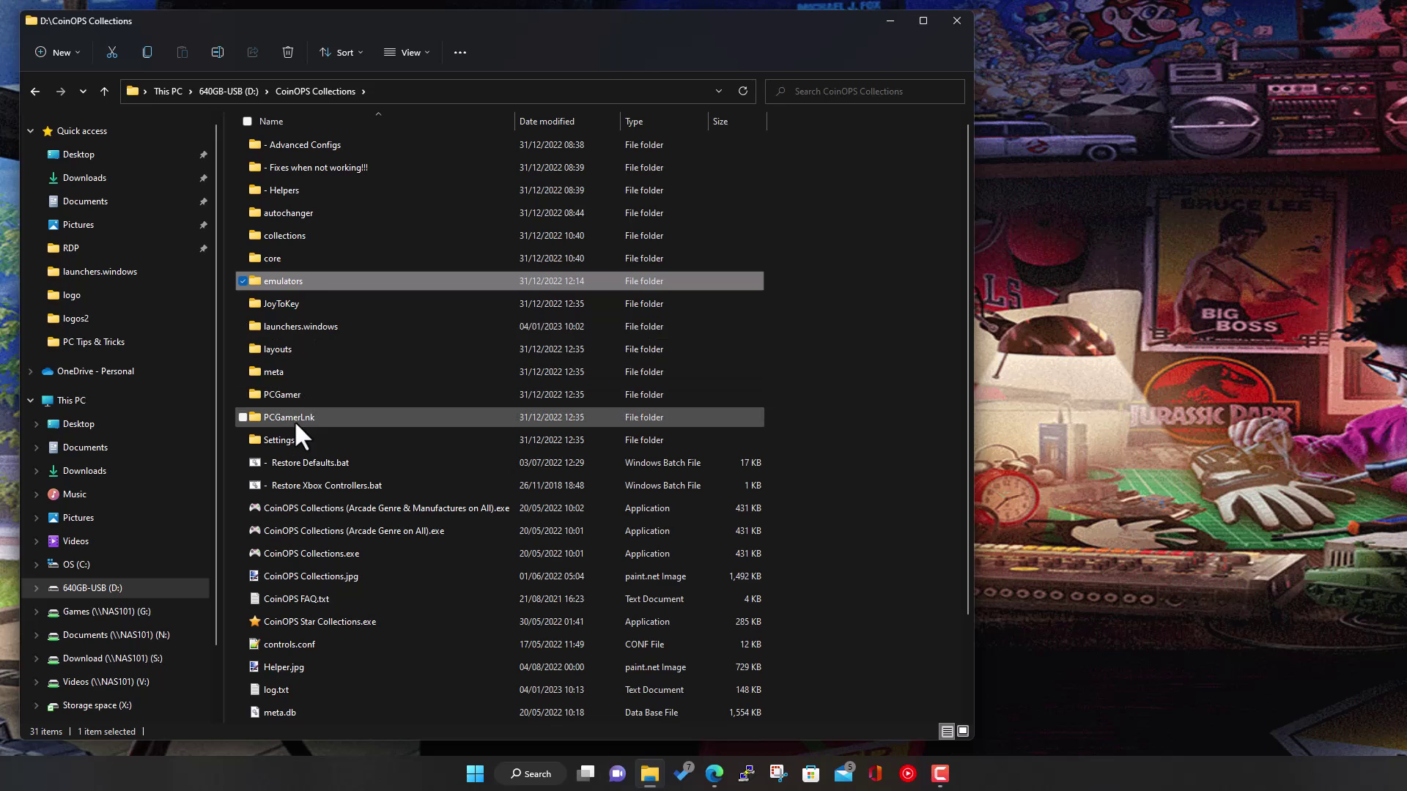
click(293, 325)
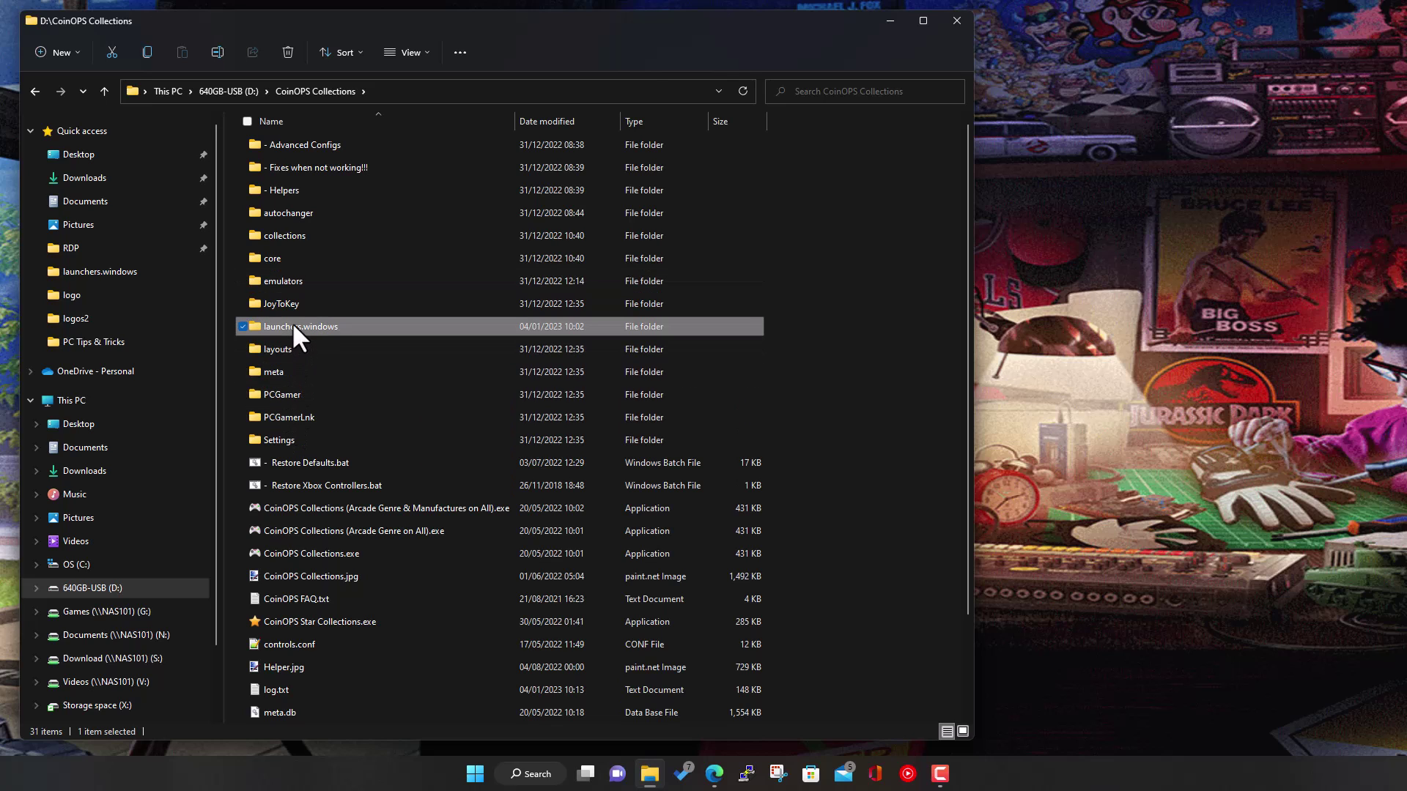
double_click(292, 324)
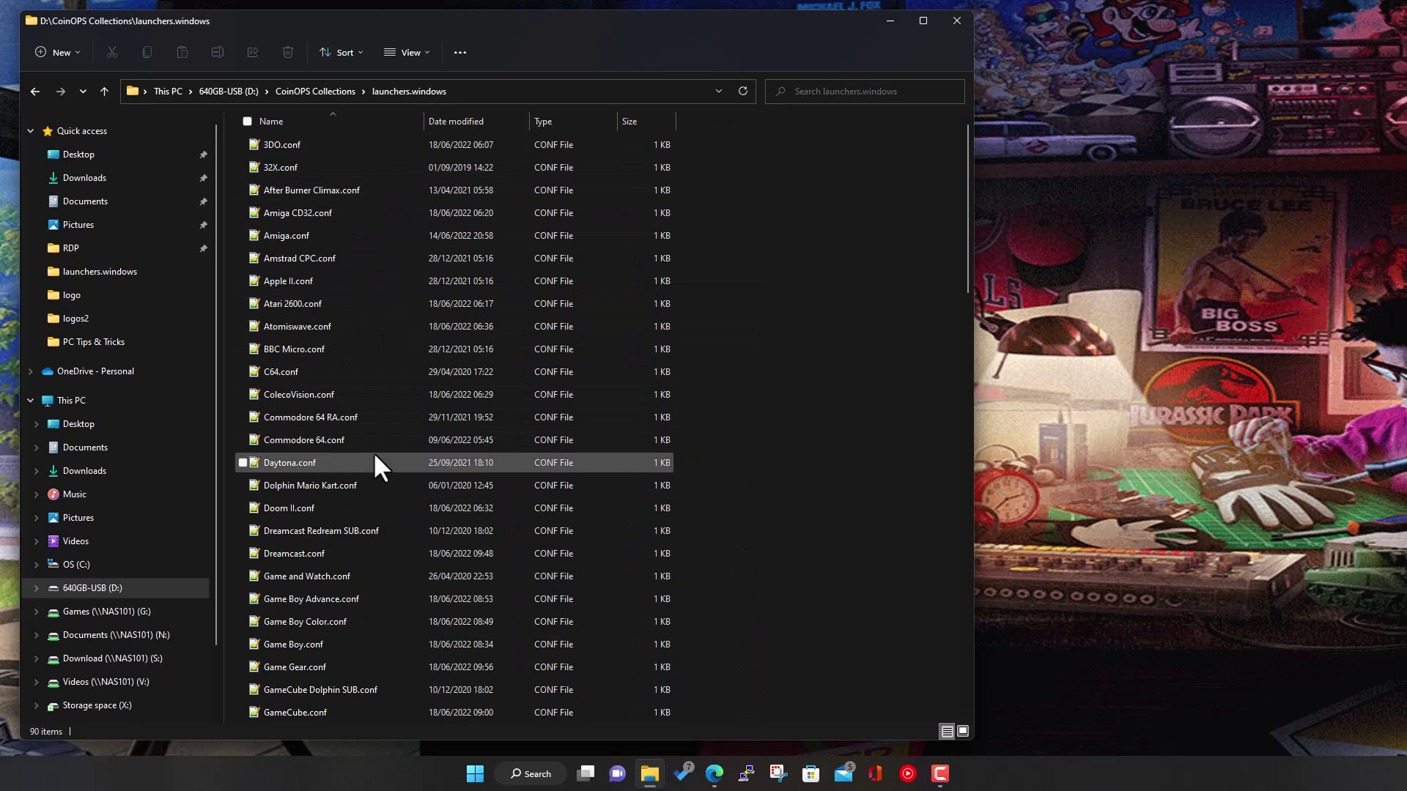
scroll(344, 525, down, 3)
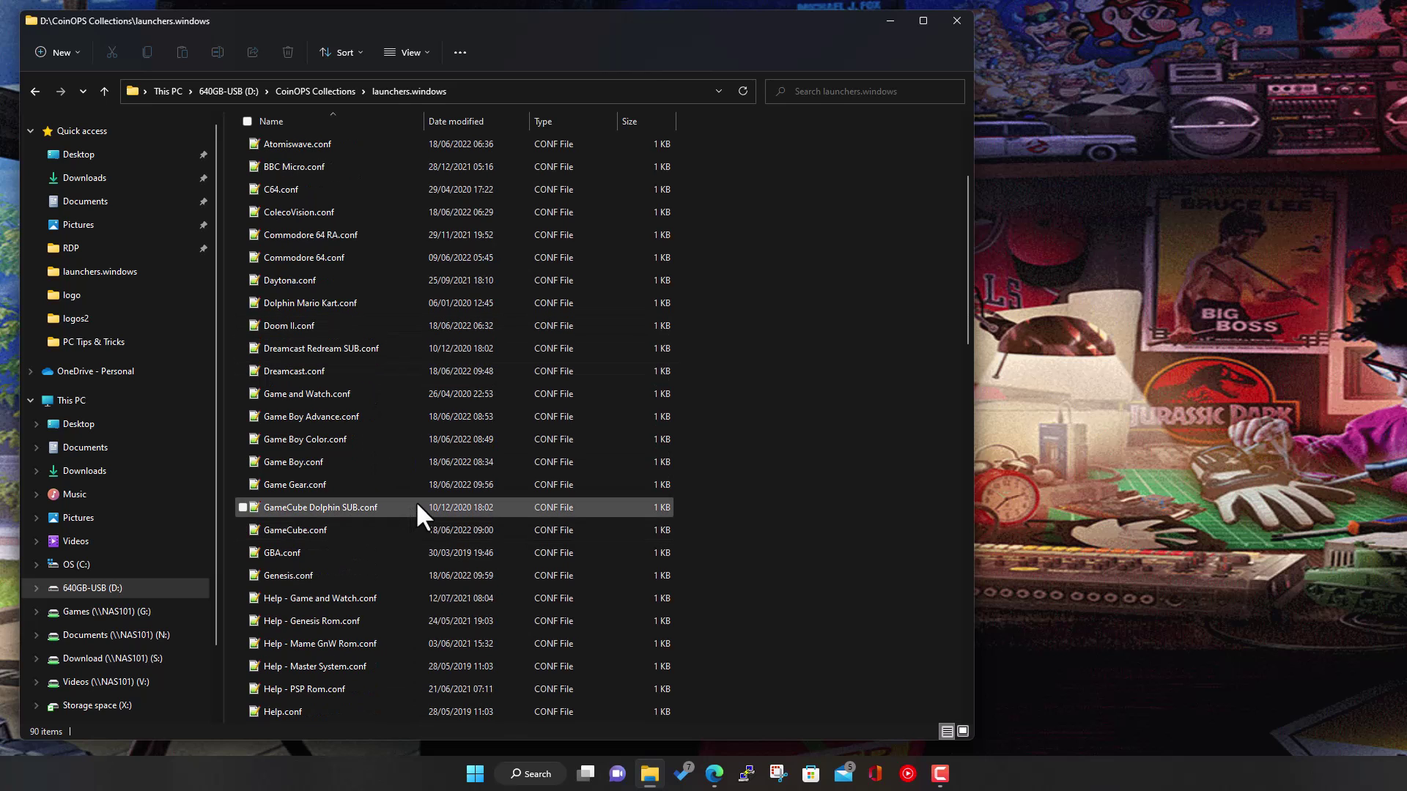
scroll(430, 500, down, 2)
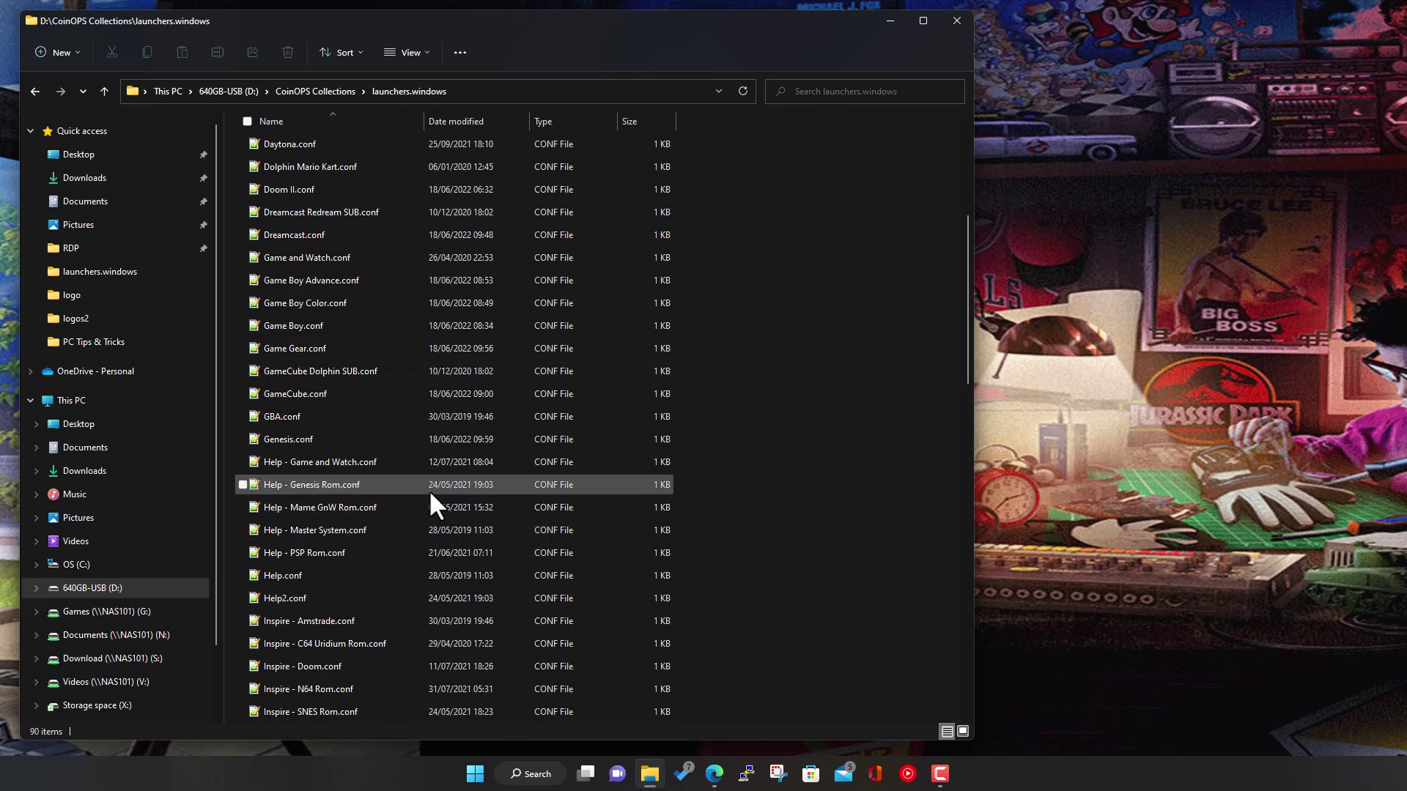
scroll(428, 490, down, 16)
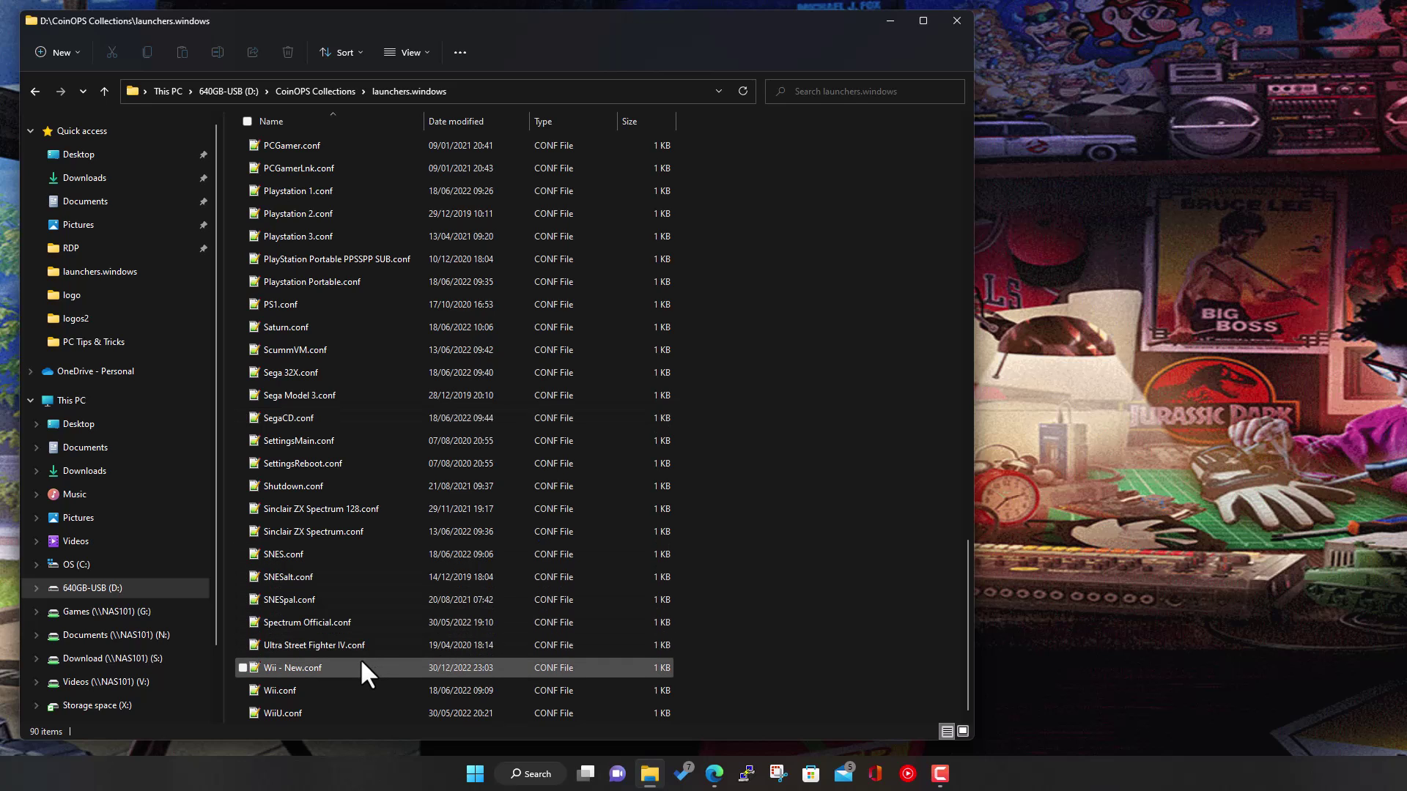
Step: Open Wii.conf in Notepad++, close the other open file, examine the executable path, and close the editor
click(243, 691)
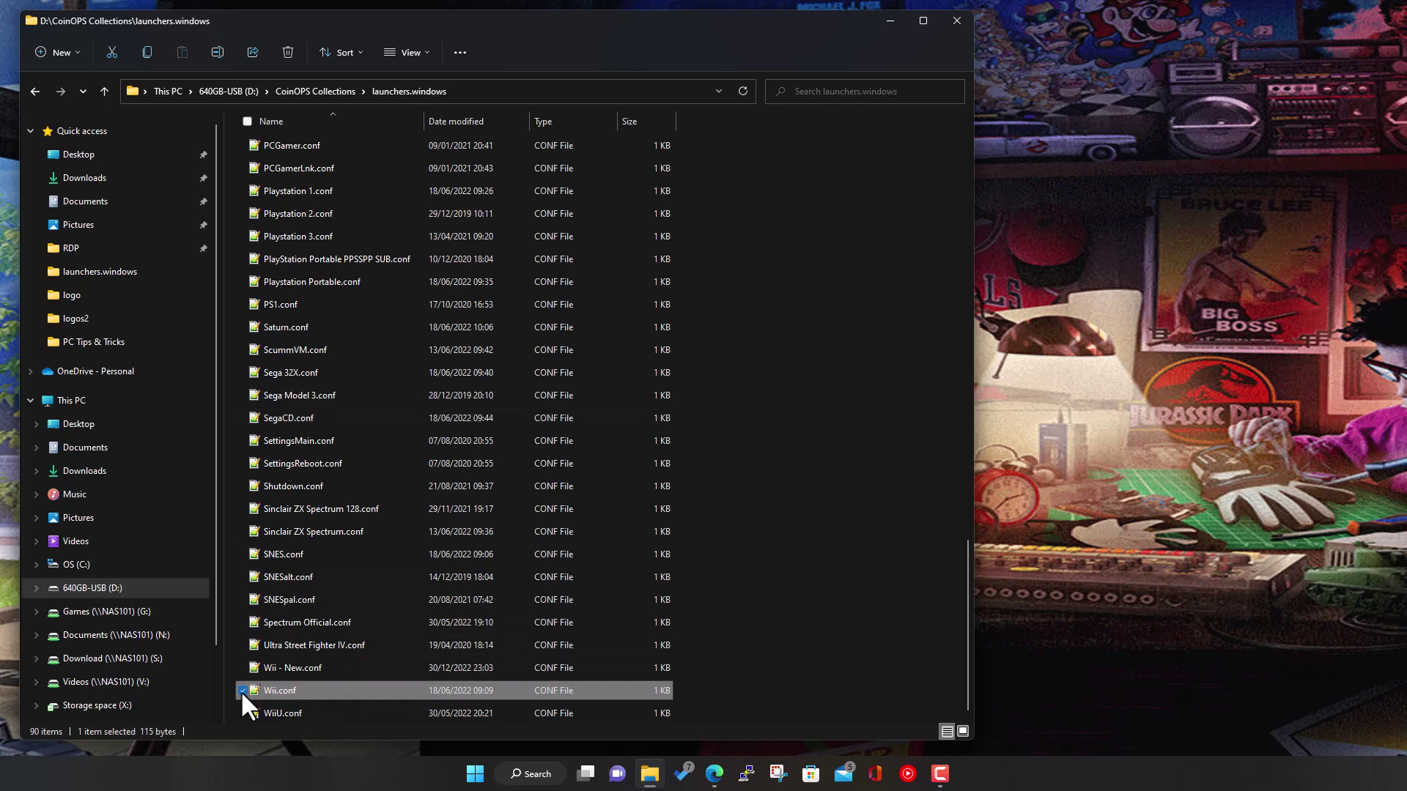
double_click(306, 690)
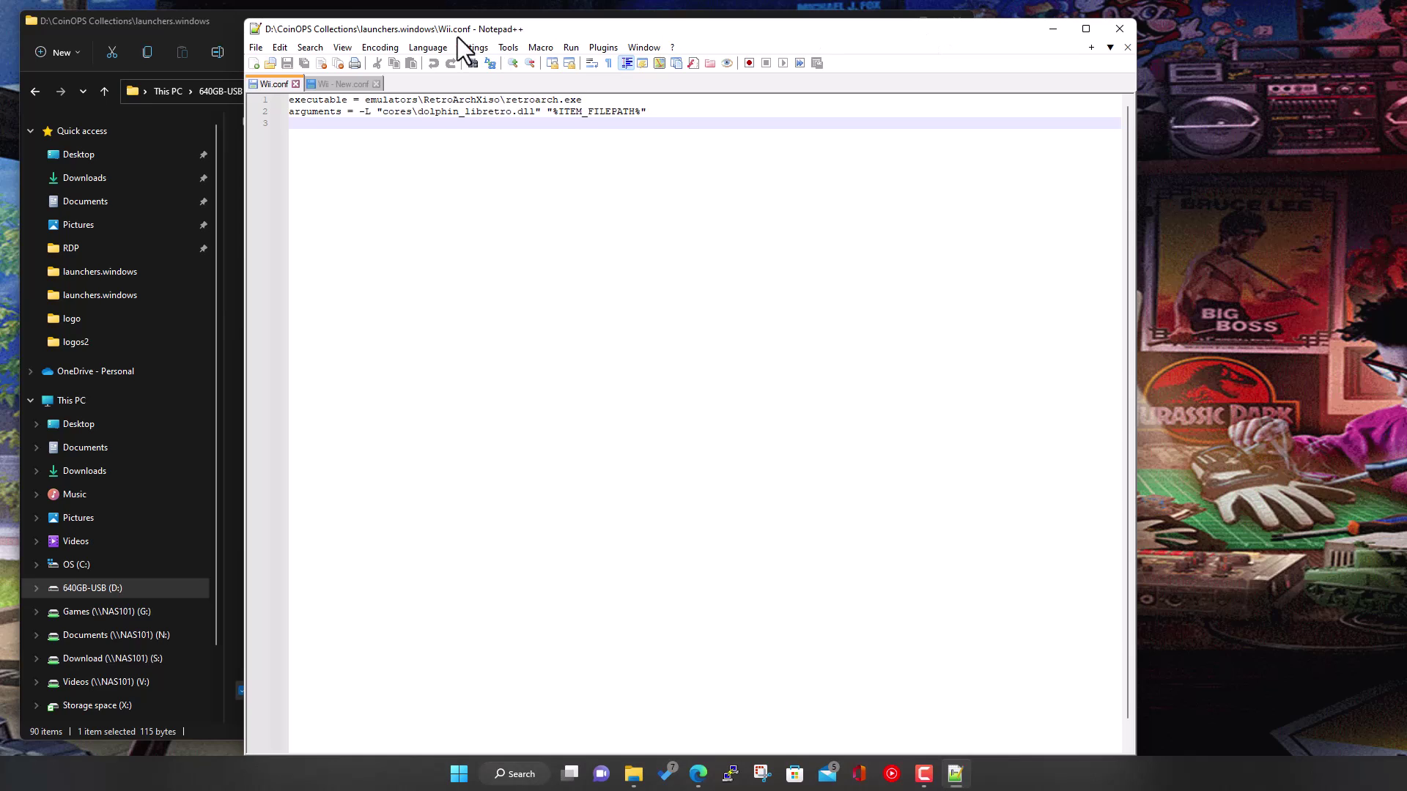
click(376, 84)
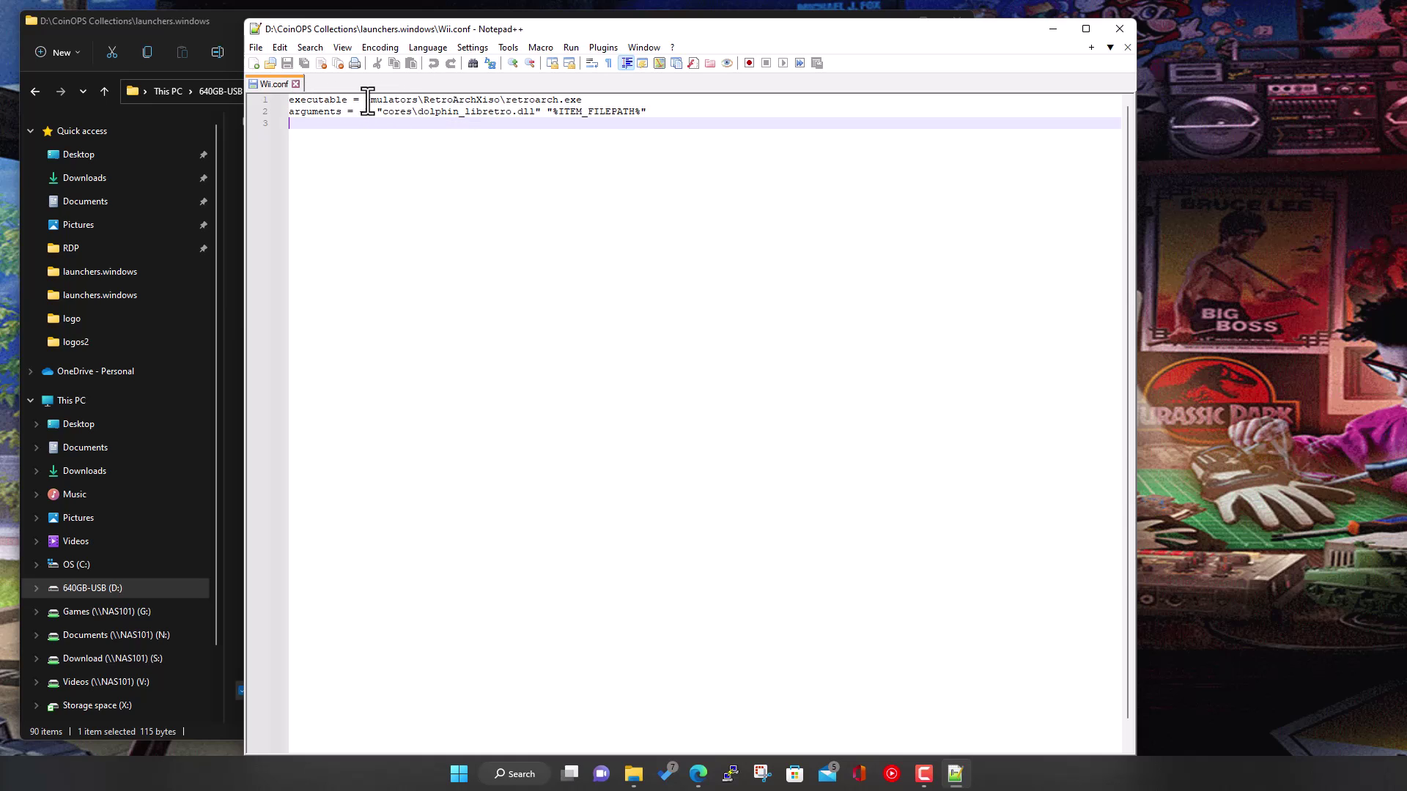
drag(368, 99, 583, 99)
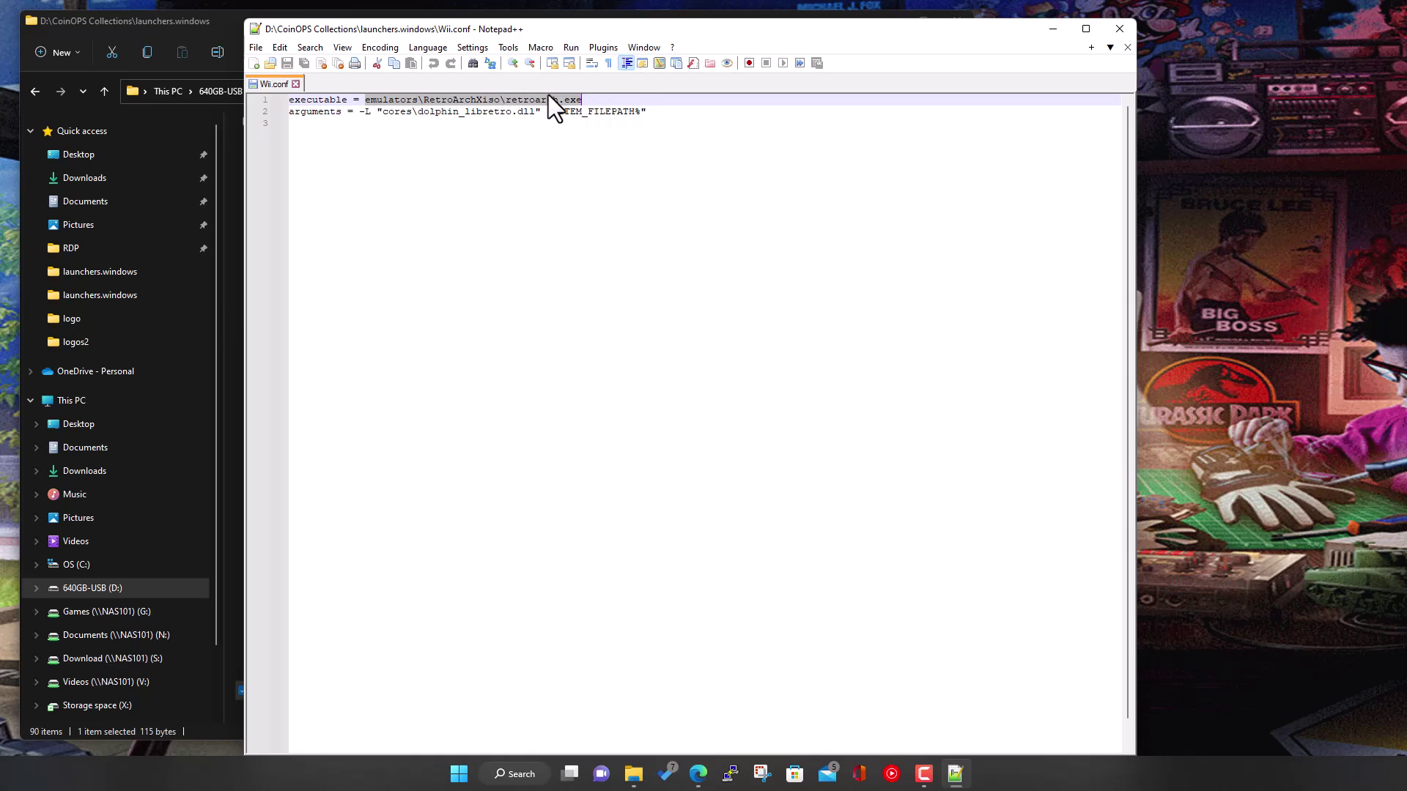
click(1126, 48)
click(1120, 29)
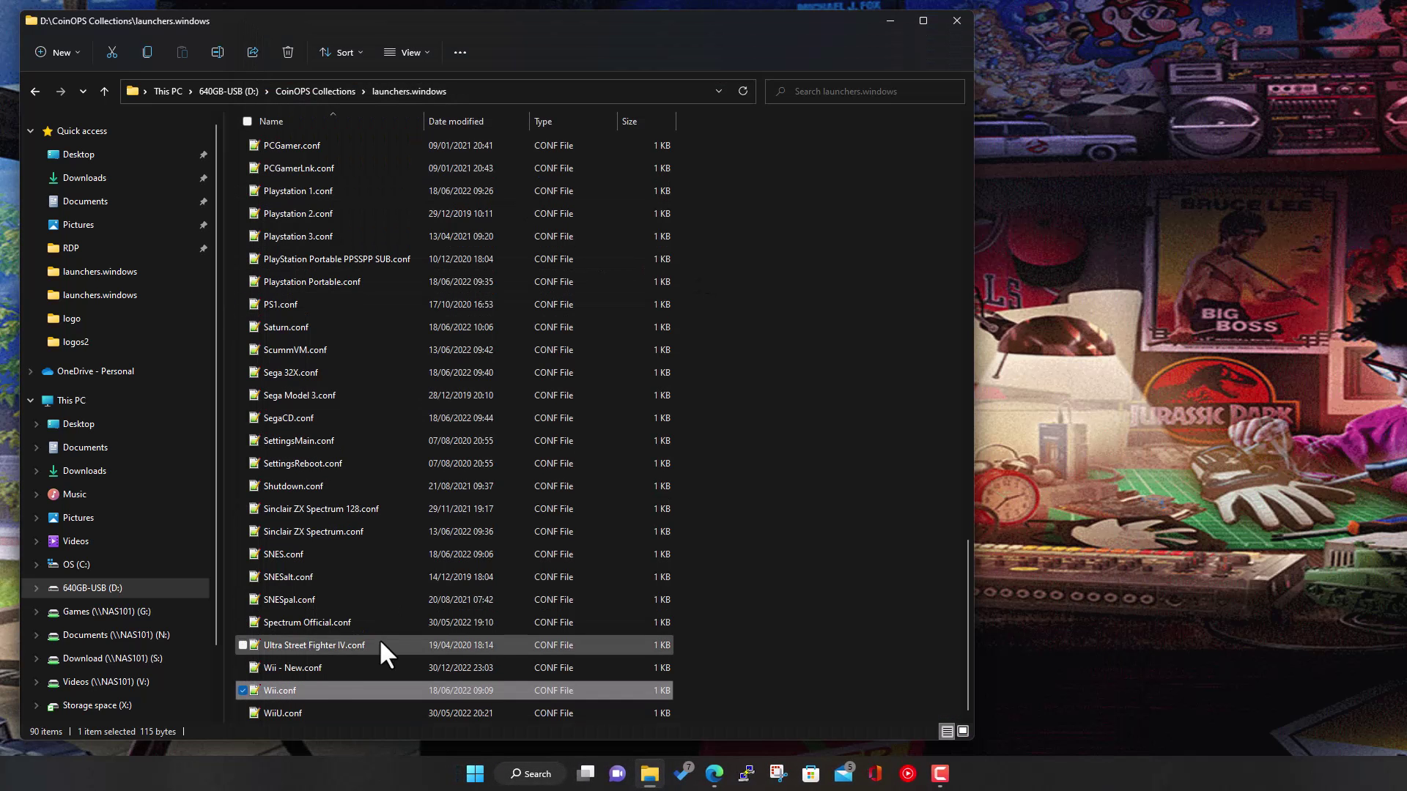
Step: Open Wii - New.conf and Wii.conf side by side in Notepad++, compare their executable and arguments lines, and close the editor
double_click(308, 669)
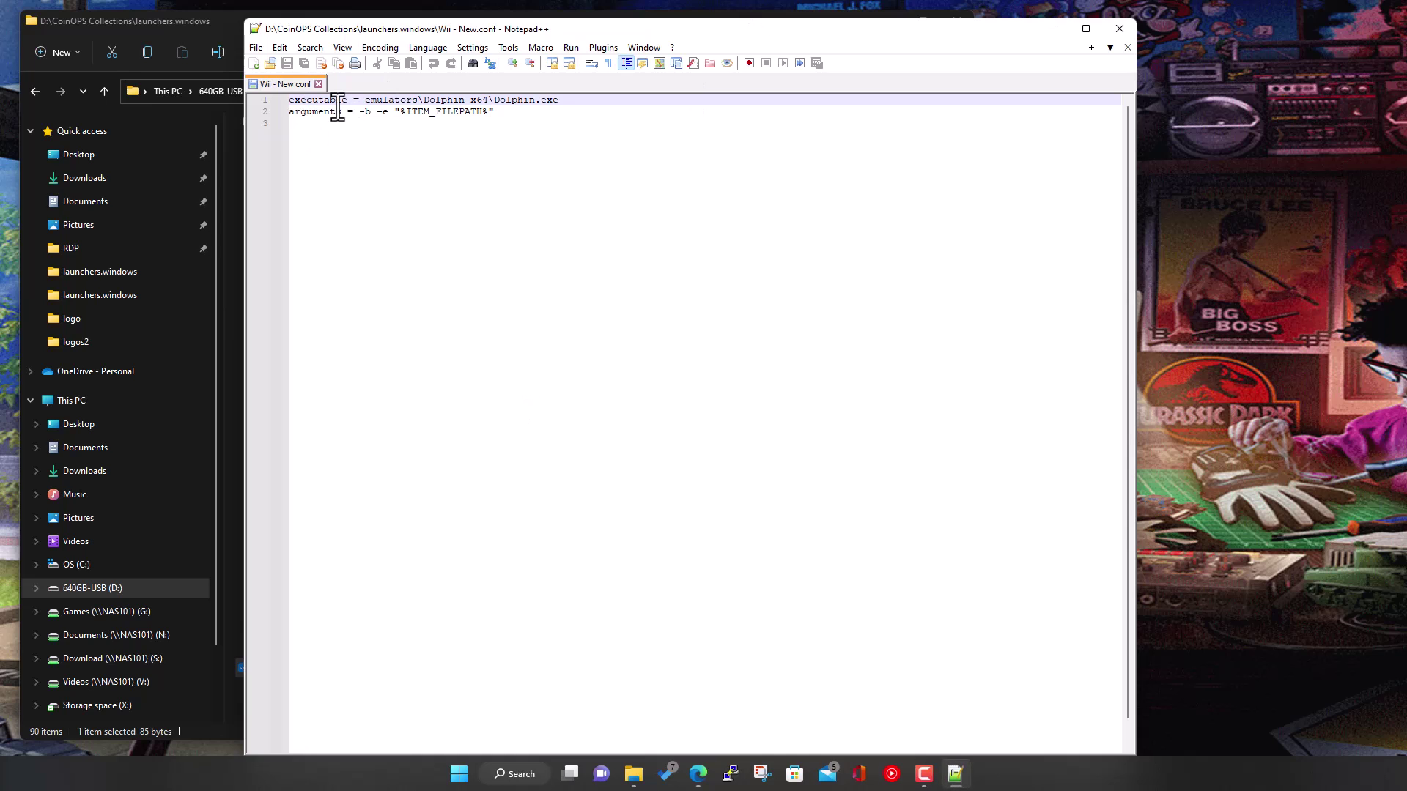
drag(771, 34, 967, 33)
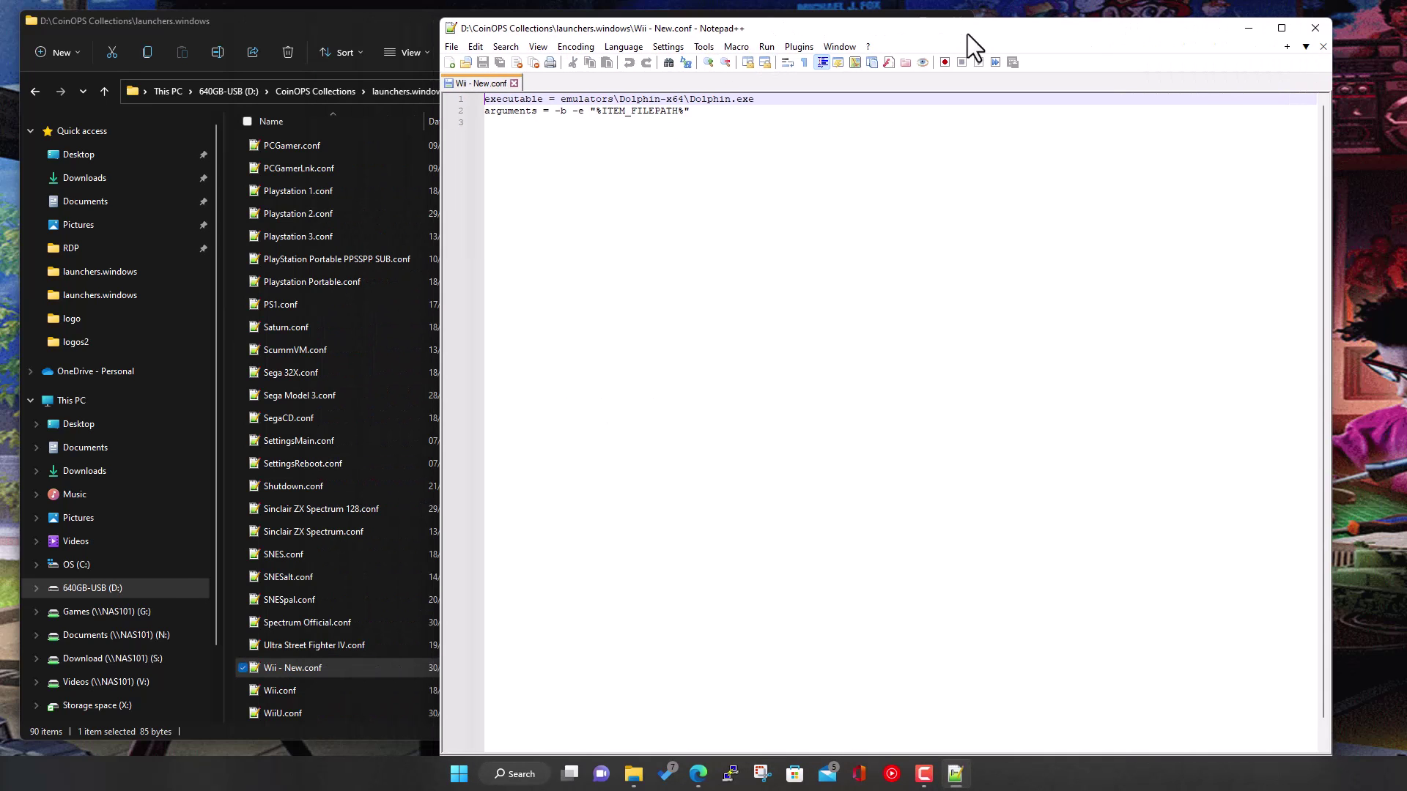
double_click(295, 691)
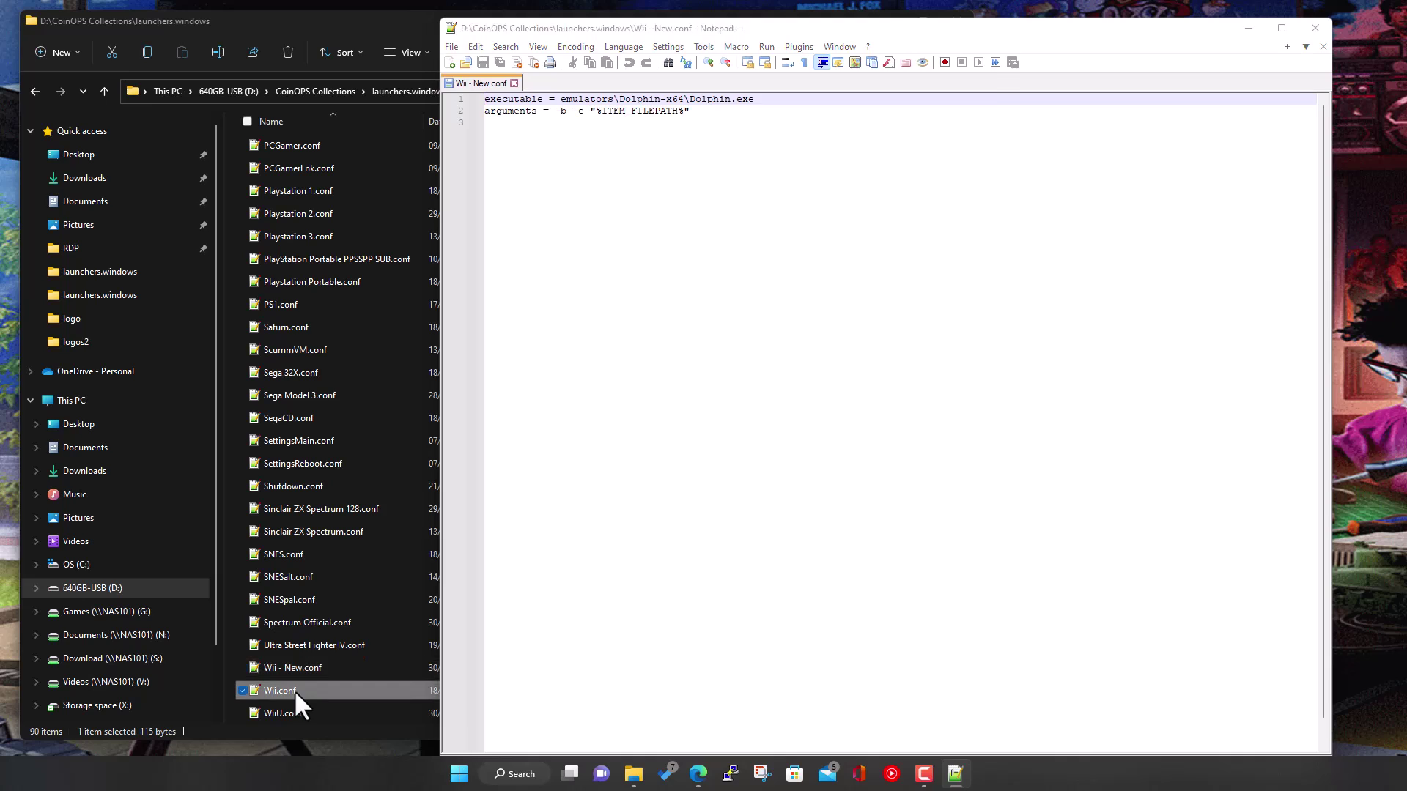
right_click(542, 82)
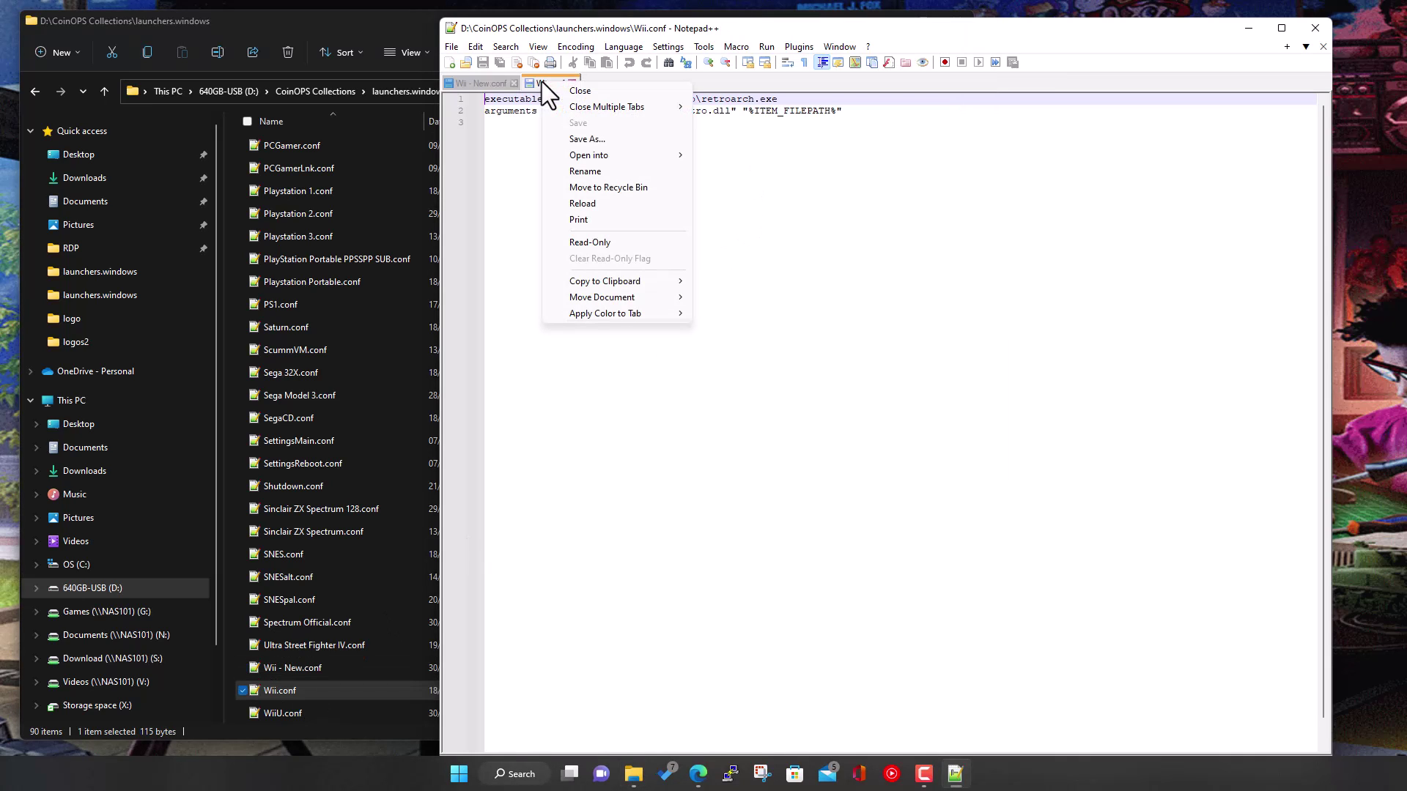
mouse_move(613, 299)
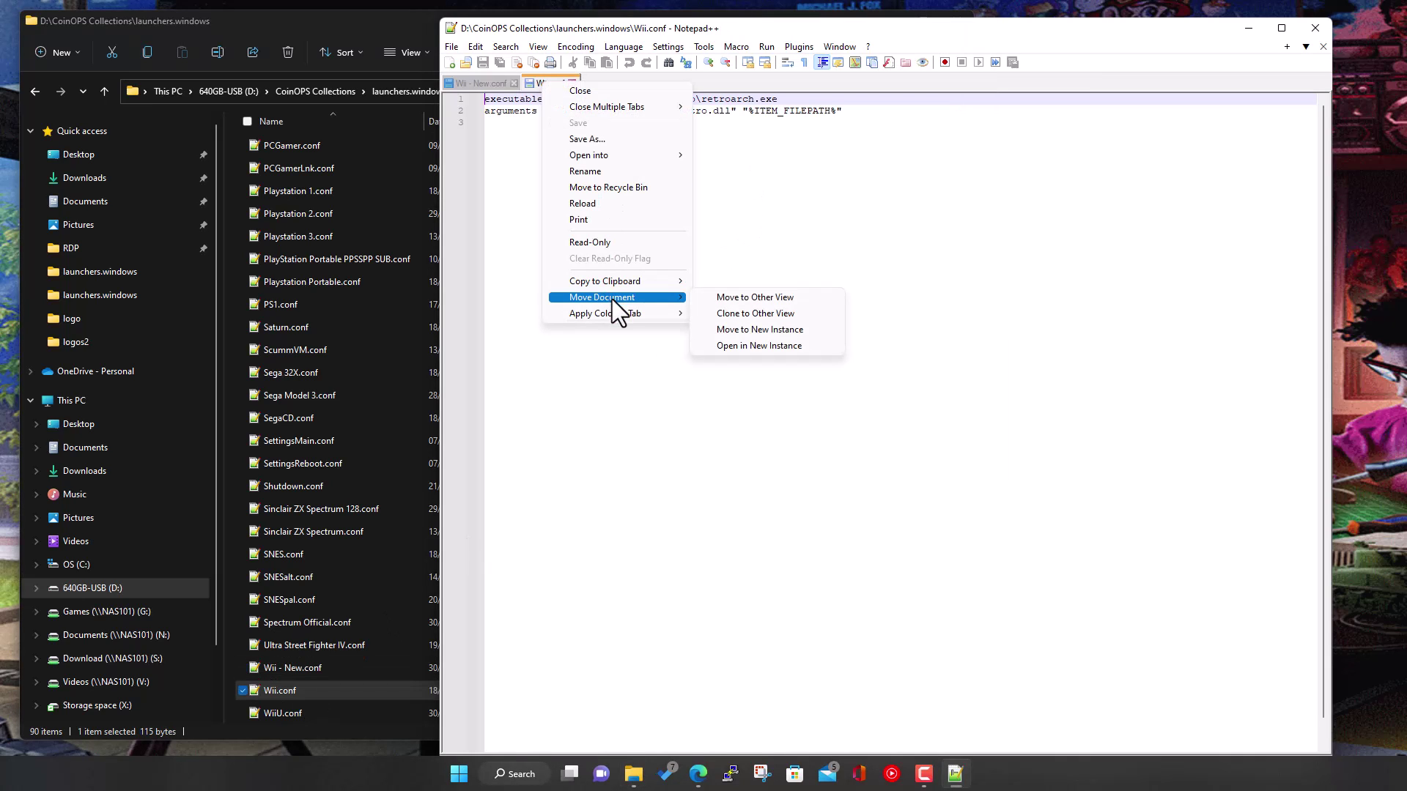
click(749, 298)
drag(1170, 34, 1084, 24)
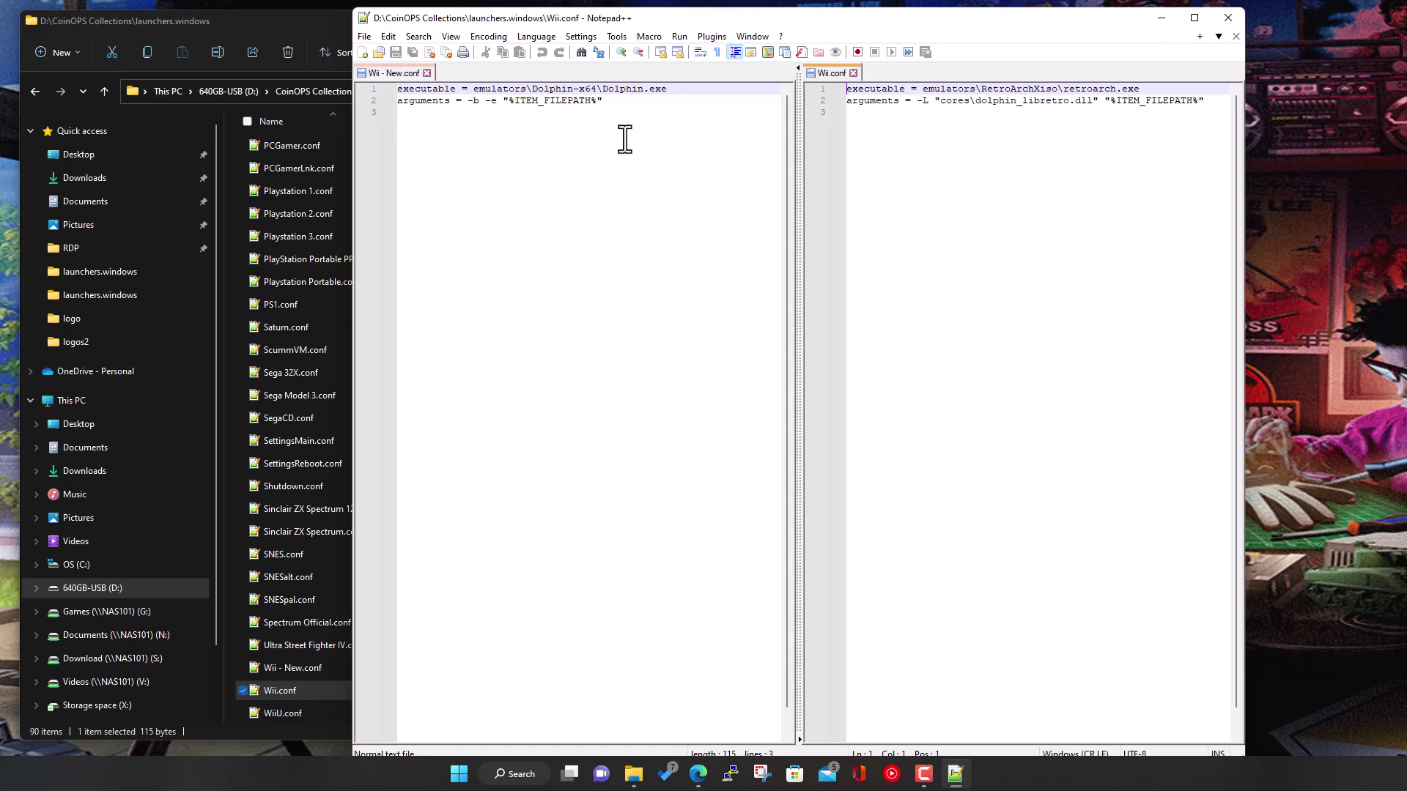
click(1234, 36)
click(1228, 17)
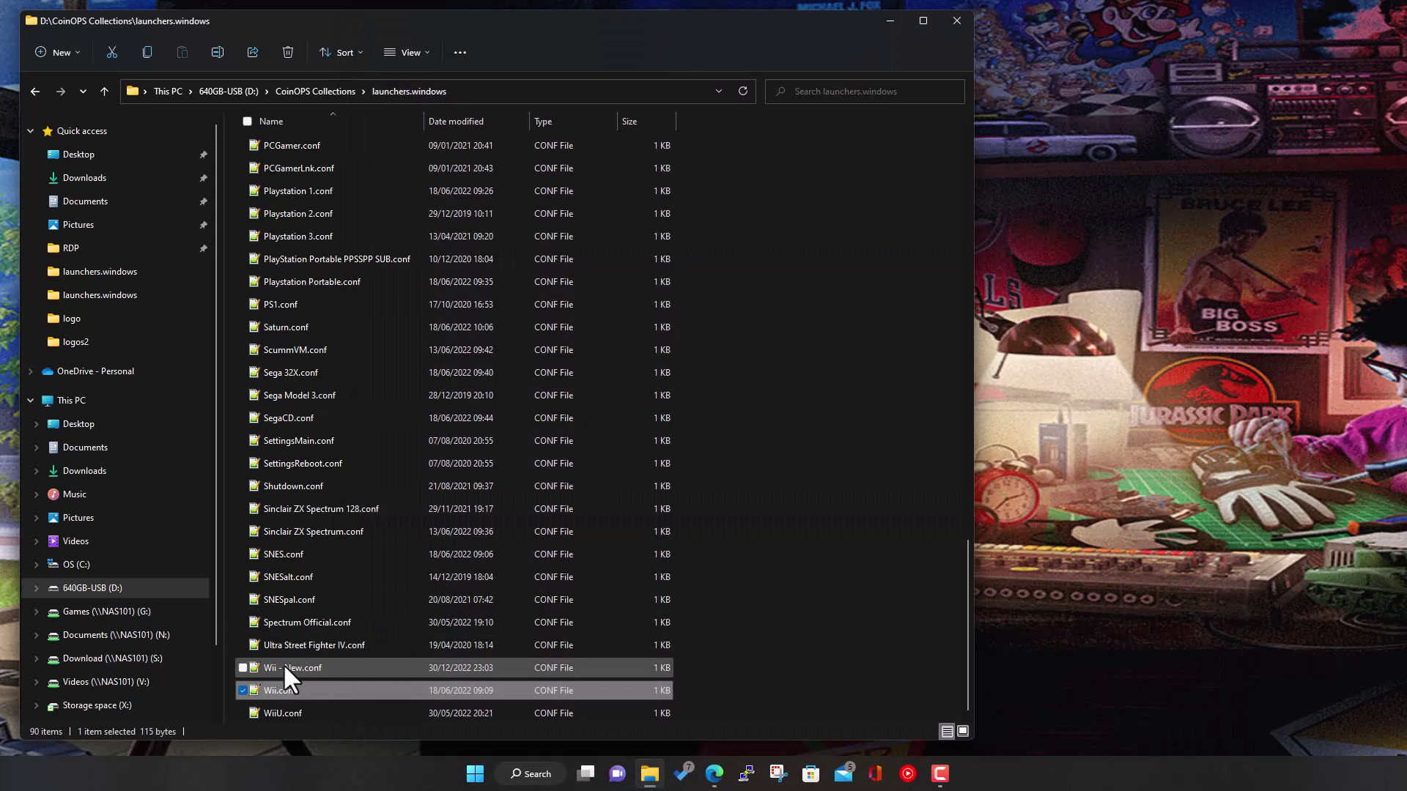
Step: Rename the original Wii.conf launcher file as Wii - OLD.conf
click(283, 690)
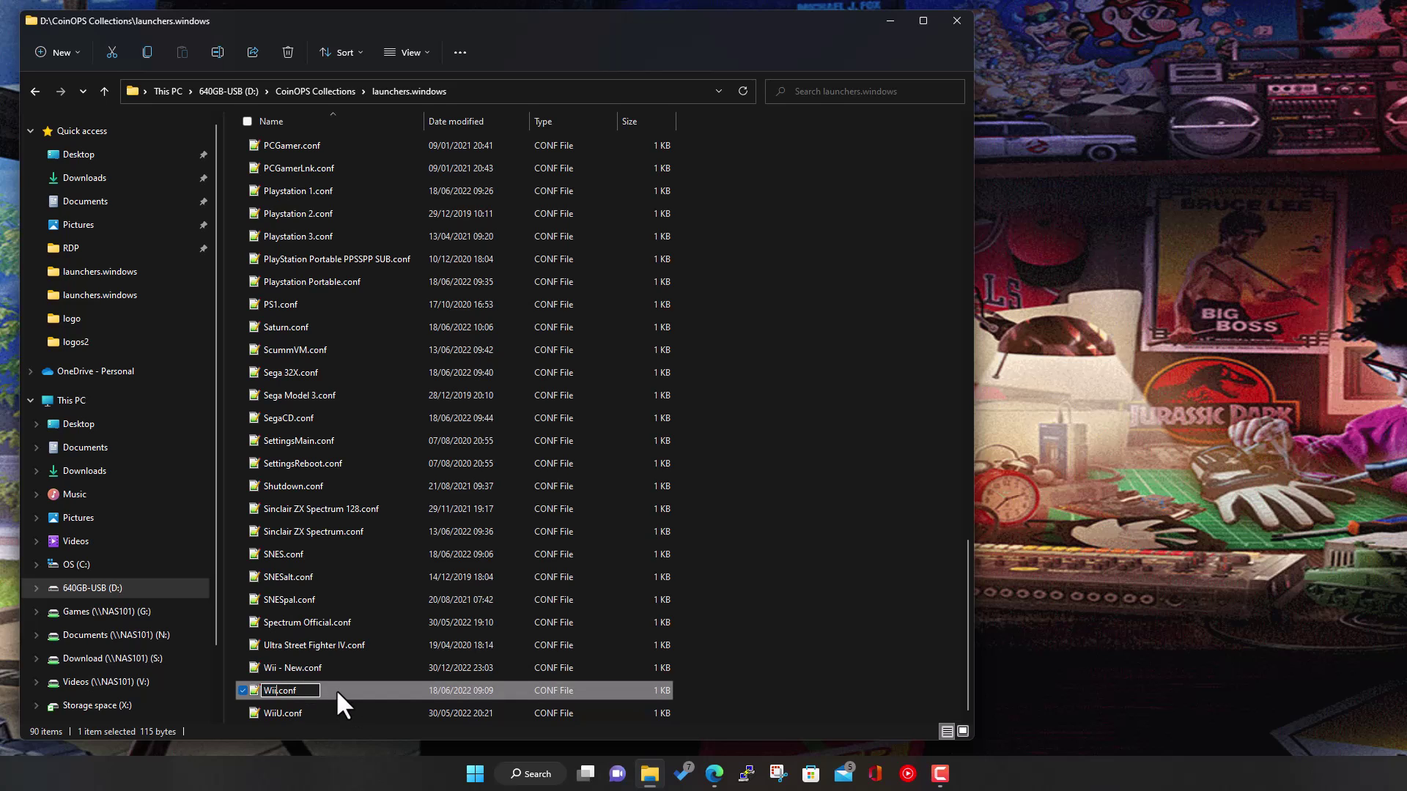
text(- OLD)
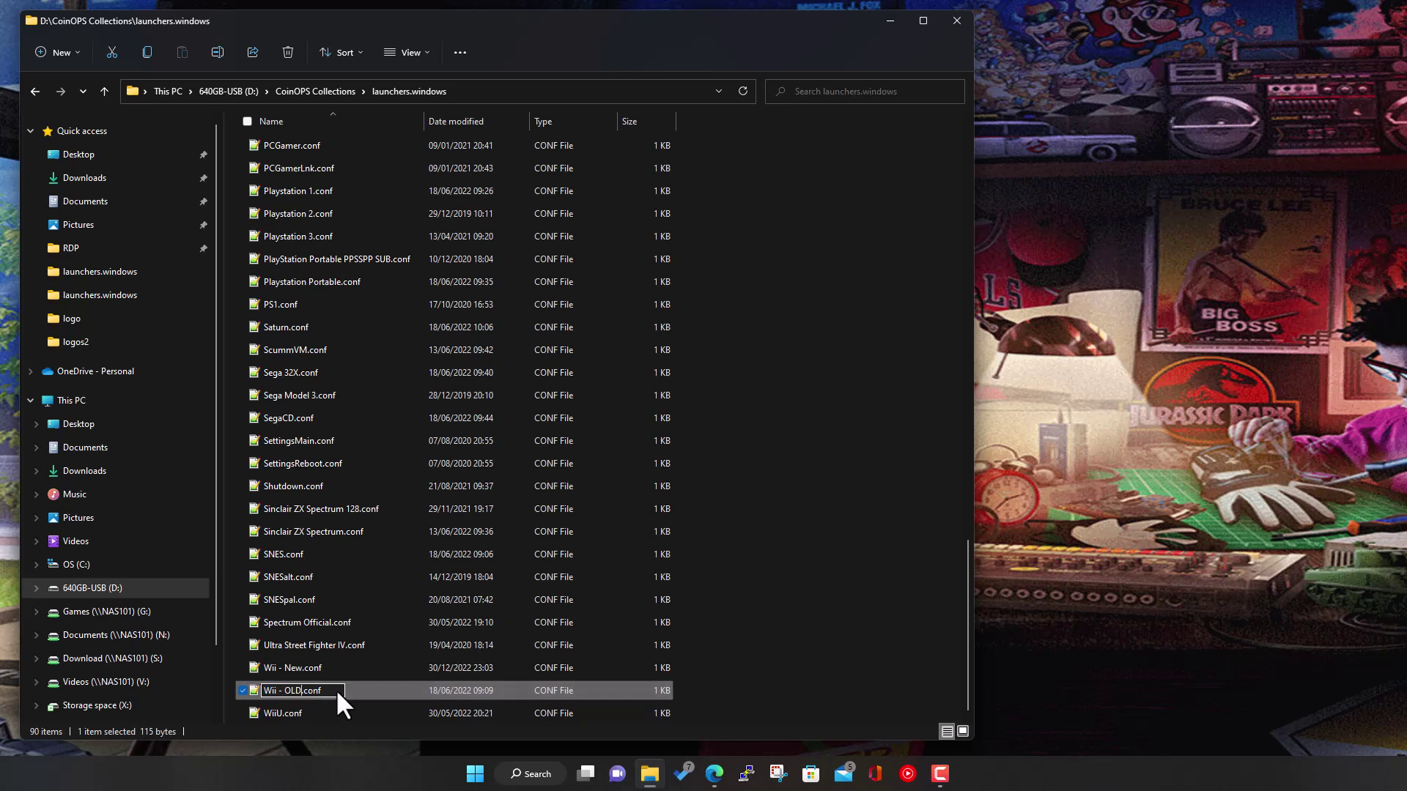
key(Return)
Step: Rename Wii - New.conf as Wii.conf so that it becomes the active Wii launcher file
key(Up)
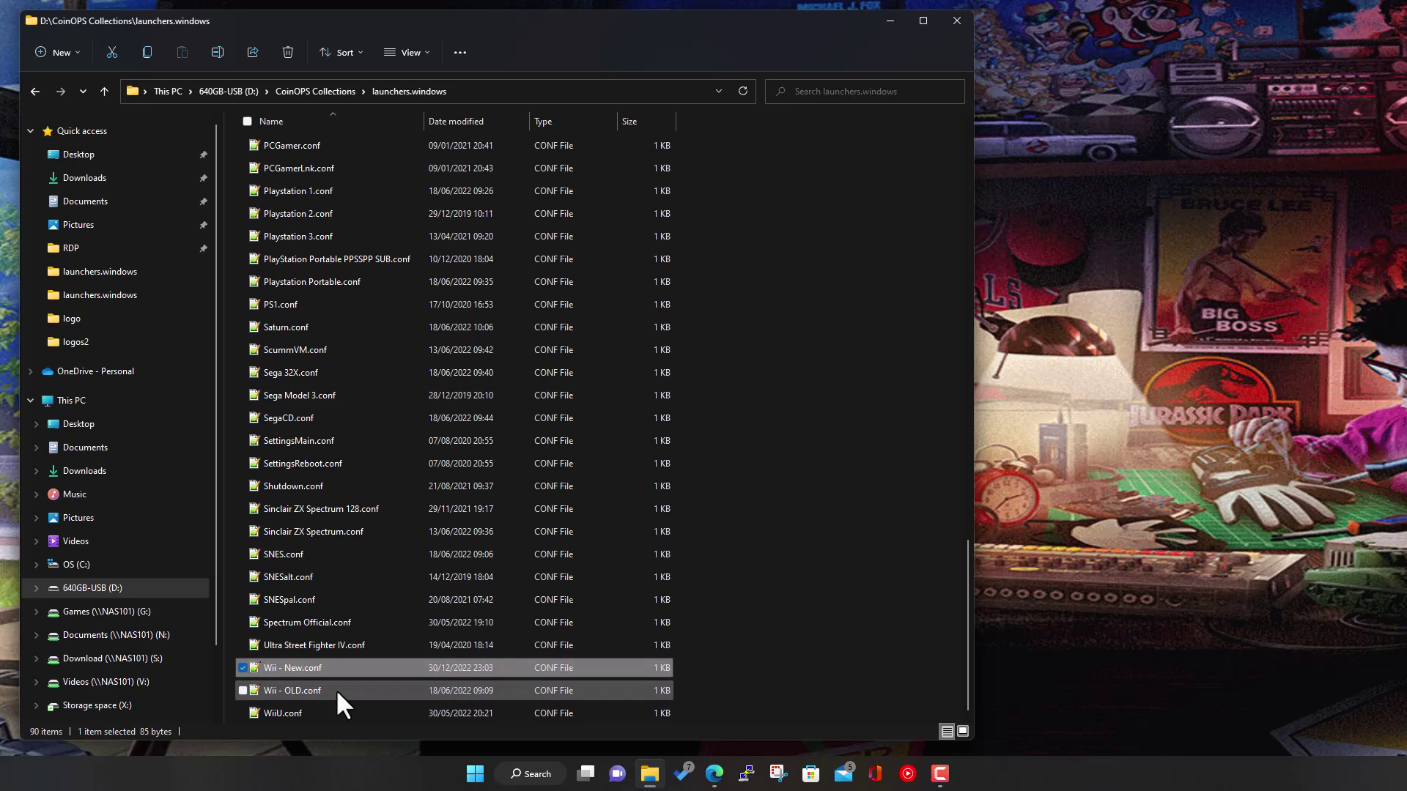
key(F2)
key(Left)
key(Right)
key(Right)
key(Right)
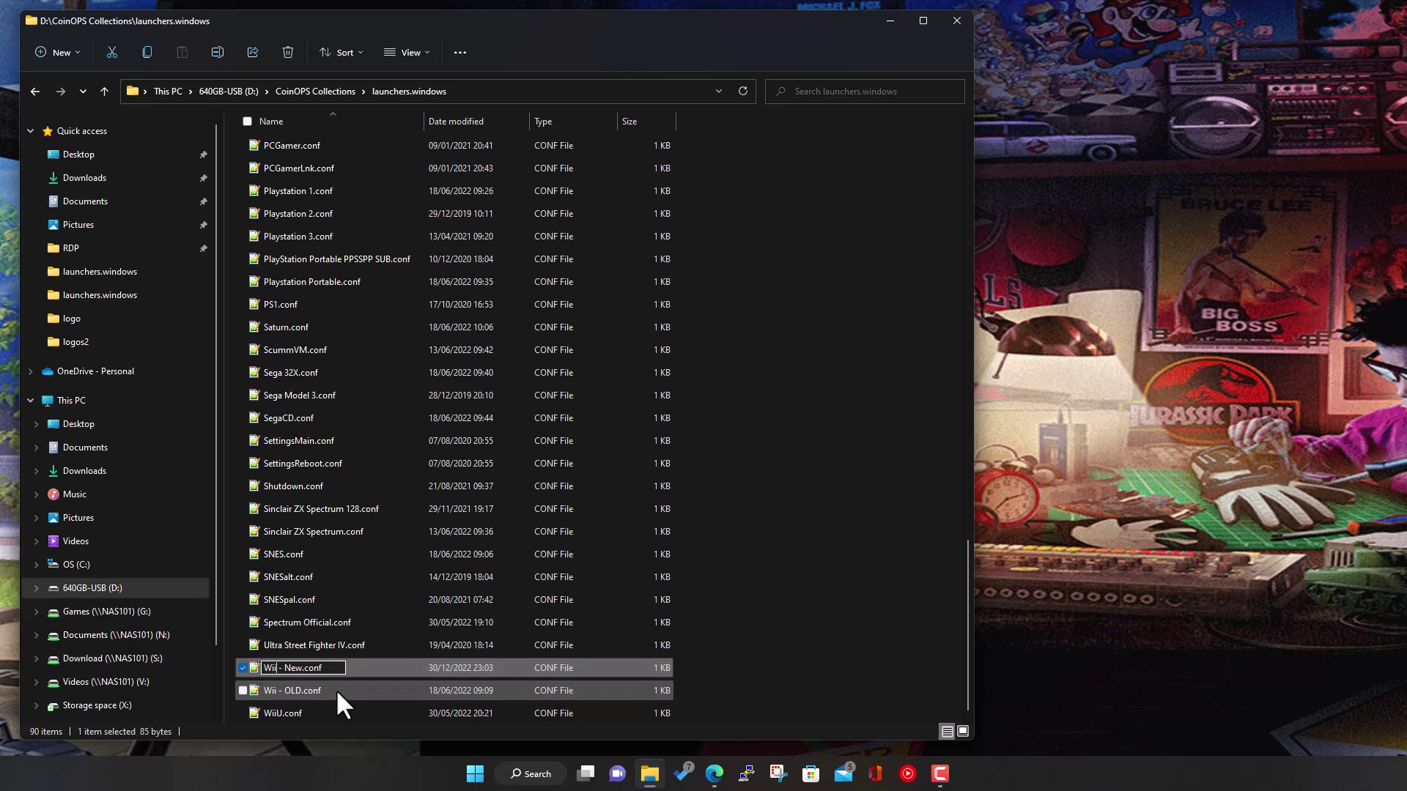
key(Delete)
key(Delete)
key(Delete)
key(Delete)
key(Delete)
key(Delete)
key(Return)
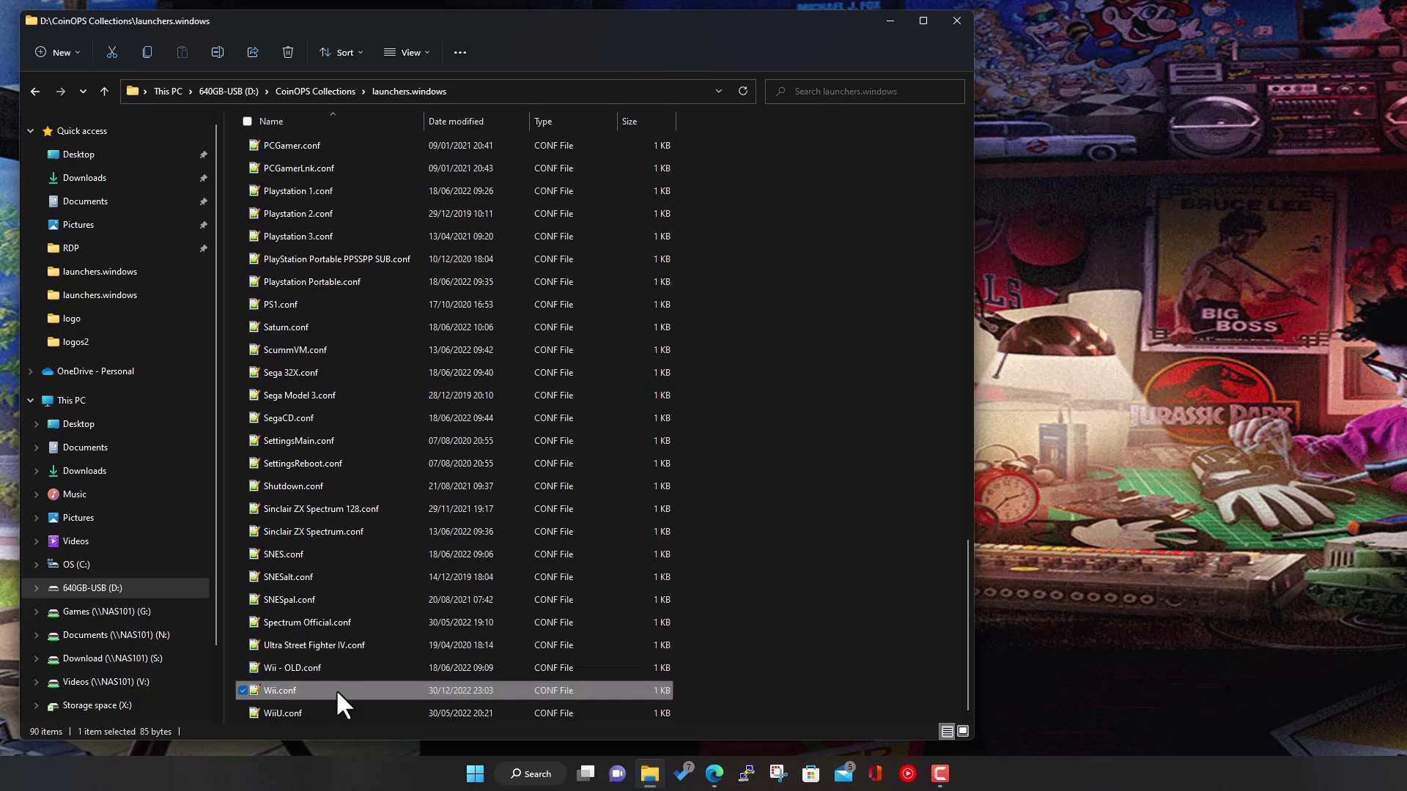
Step: Return to the CoinOPS Collections folder and select CoinOPS Collections.exe
click(338, 90)
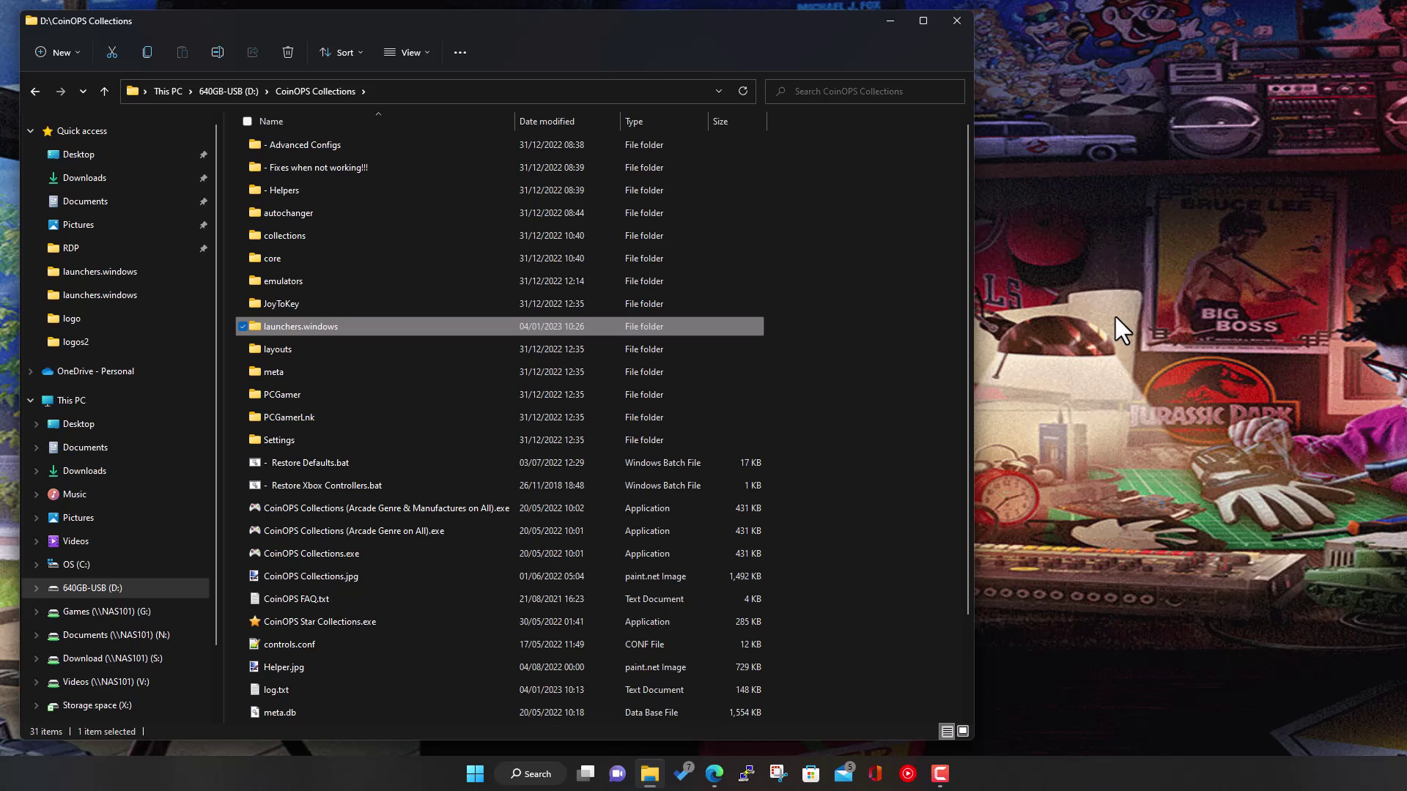
click(380, 547)
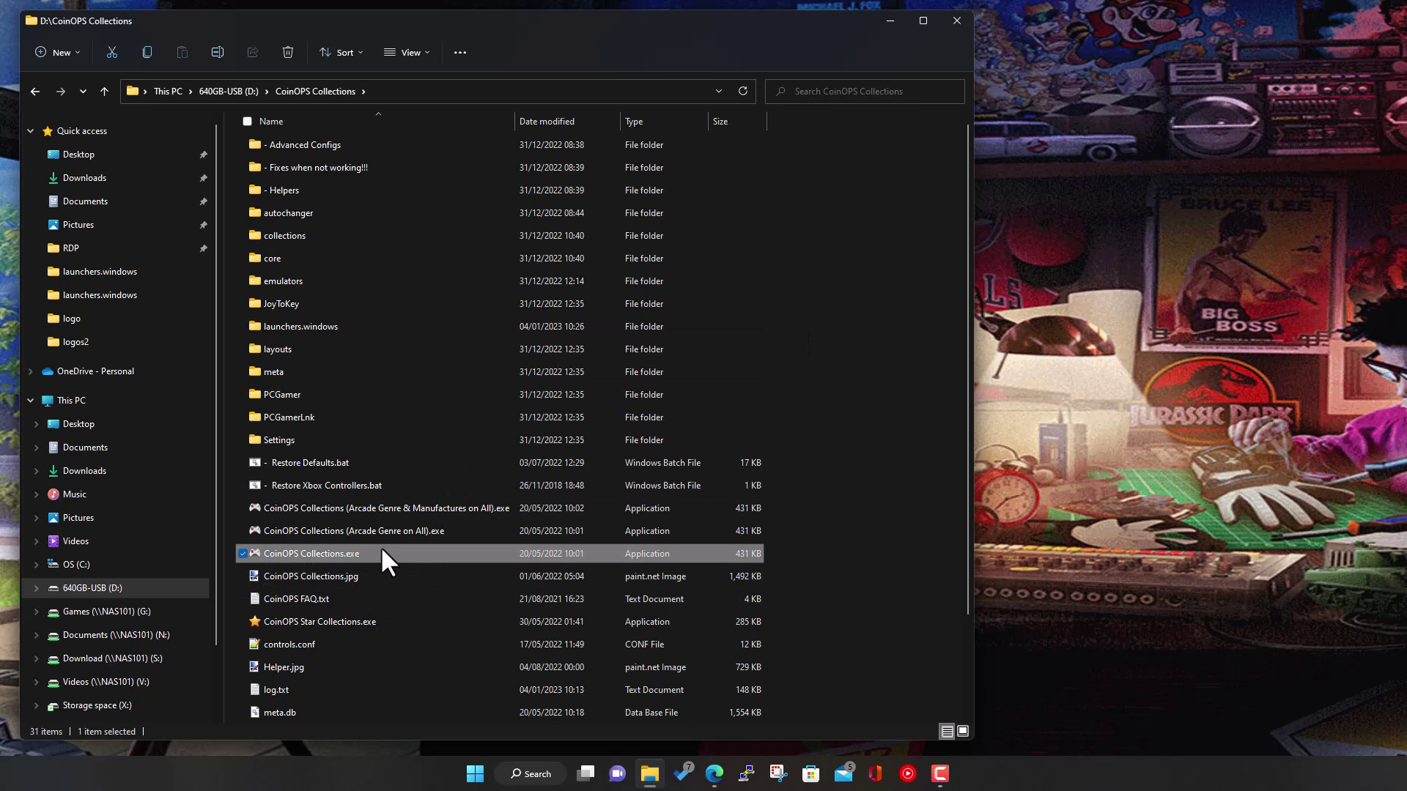